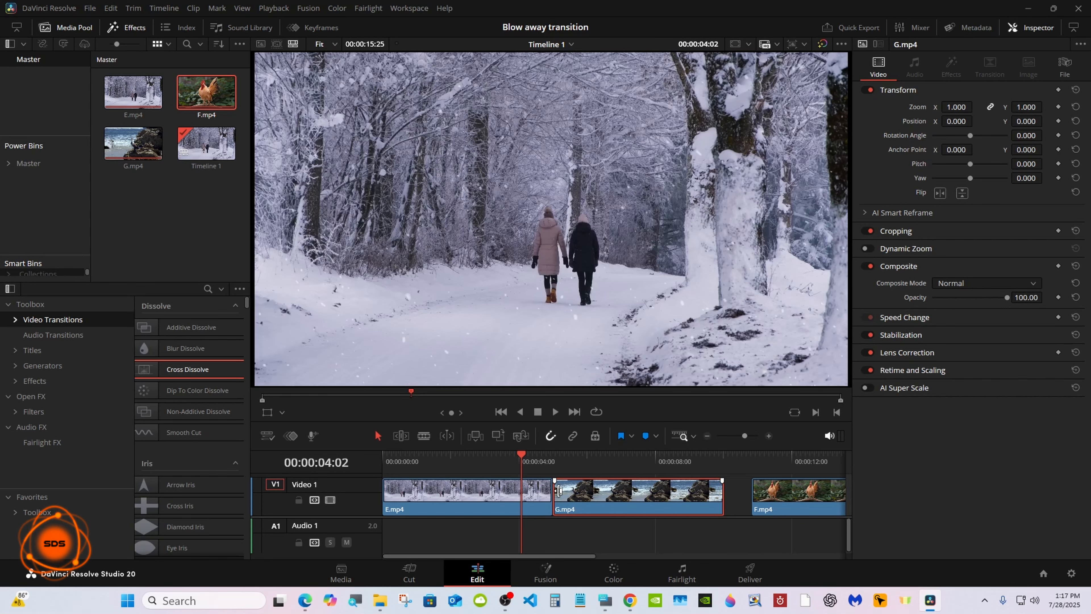
Trim the start of G.mp4 and the end of E.mp4 to 00:00:04:02, and move G.mp4 directly against E.mp4.
{"action": "left_click_drag", "start_coordinate": [558, 490], "coordinate": [587, 491]}
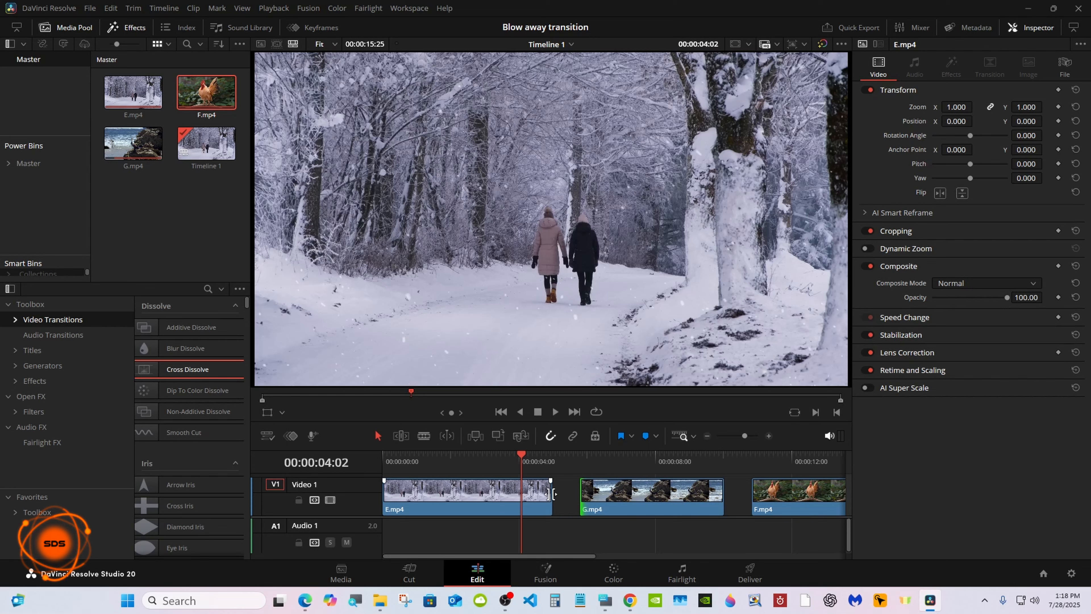
{"action": "left_click_drag", "start_coordinate": [550, 494], "coordinate": [519, 494]}
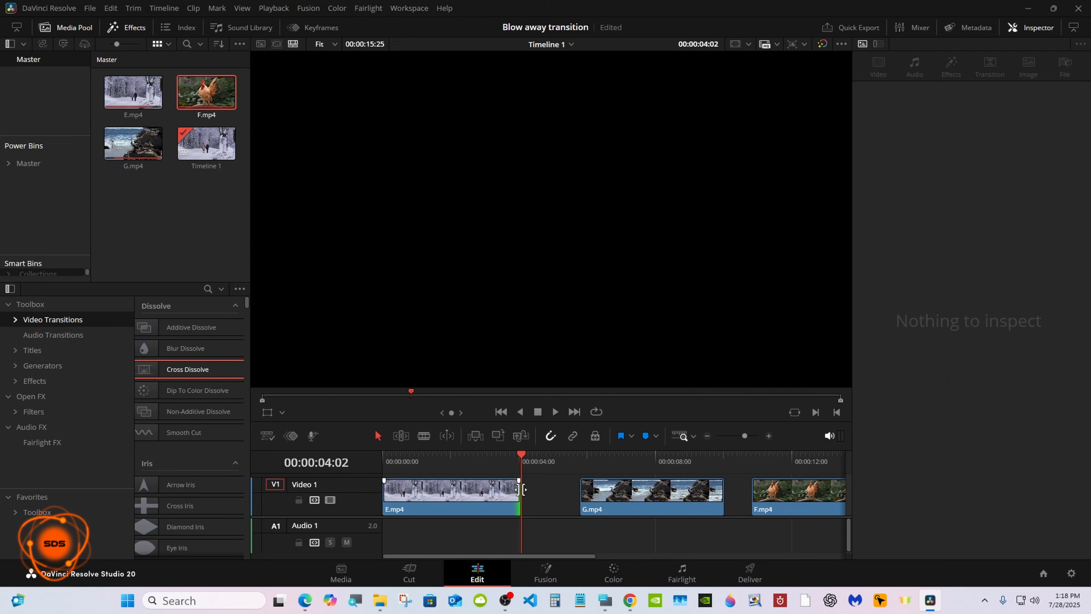
{"action": "left_click", "coordinate": [484, 456]}
{"action": "left_click_drag", "start_coordinate": [620, 503], "coordinate": [561, 503]}
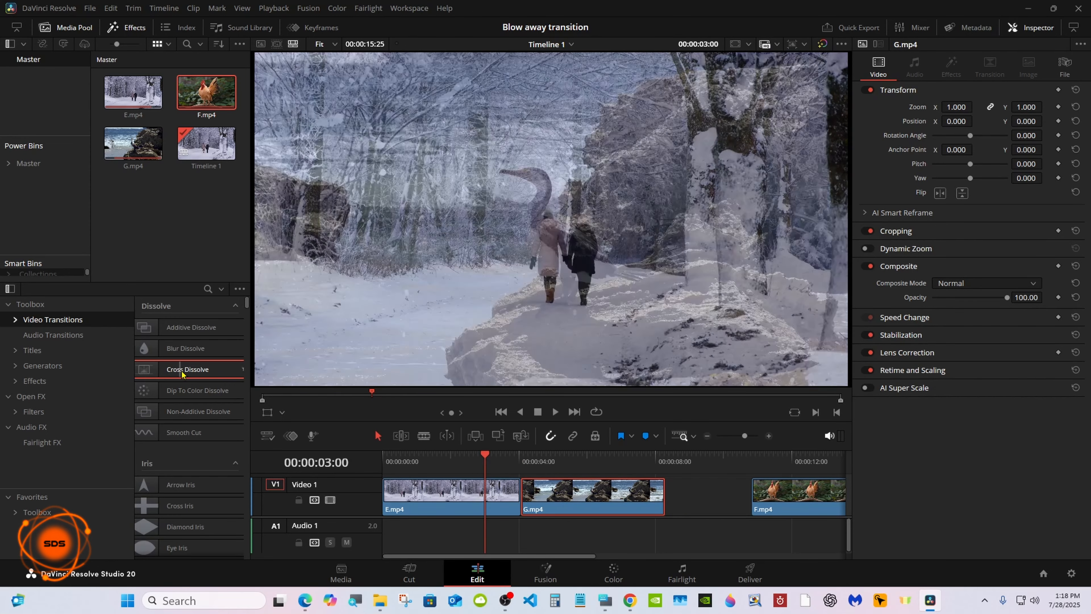
Add a Cross Dissolve at the cut between E.mp4 and G.mp4, and open it in Fusion as a Fusion Cross Dissolve.
{"action": "left_click_drag", "start_coordinate": [181, 373], "coordinate": [529, 495]}
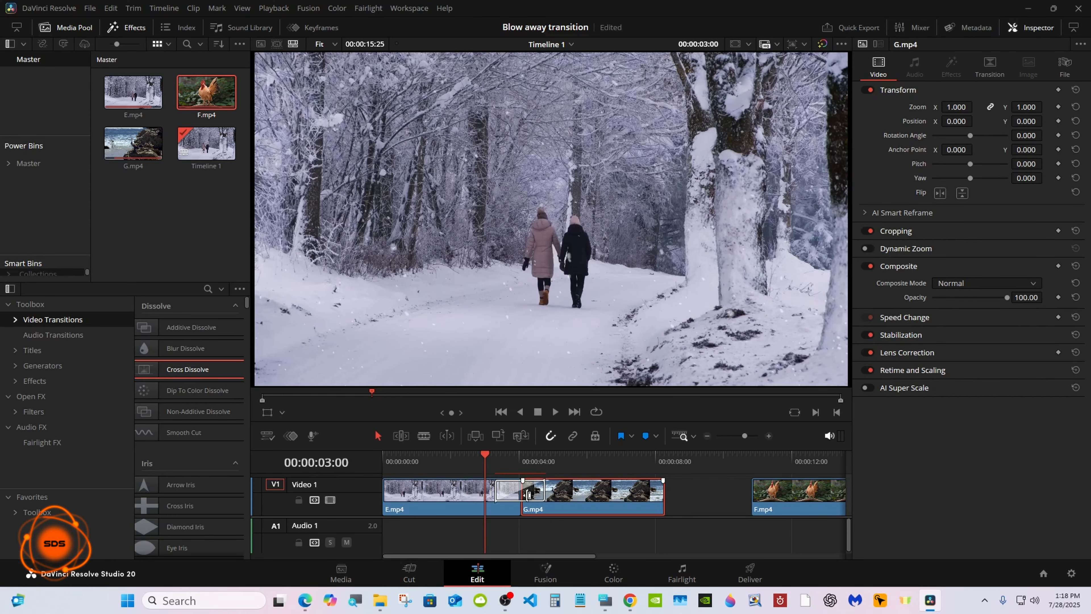
{"action": "right_click", "coordinate": [508, 495]}
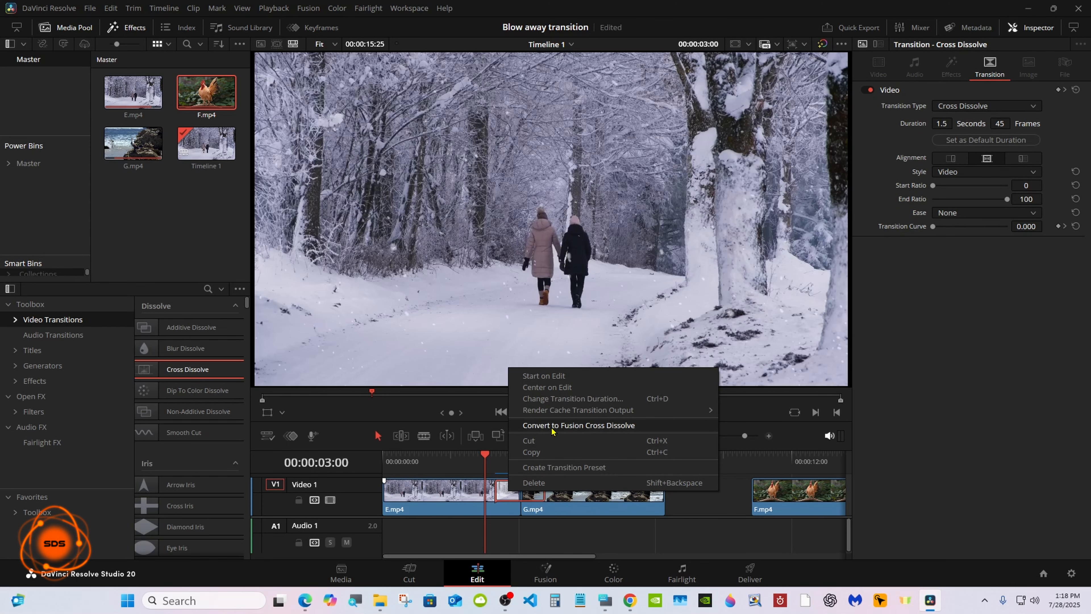
{"action": "left_click", "coordinate": [551, 425]}
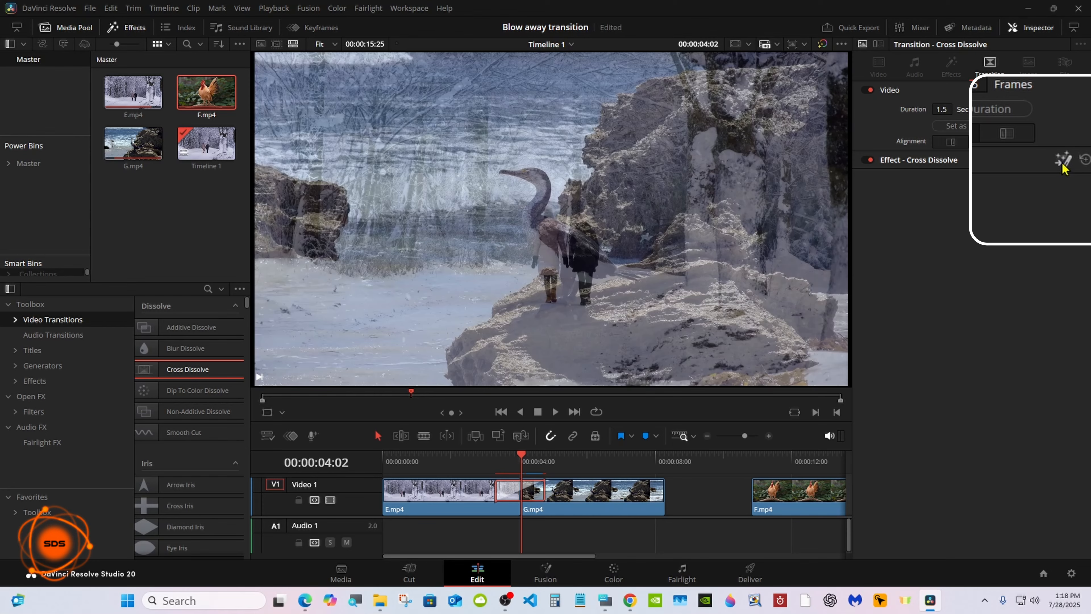
{"action": "left_click", "coordinate": [1063, 164]}
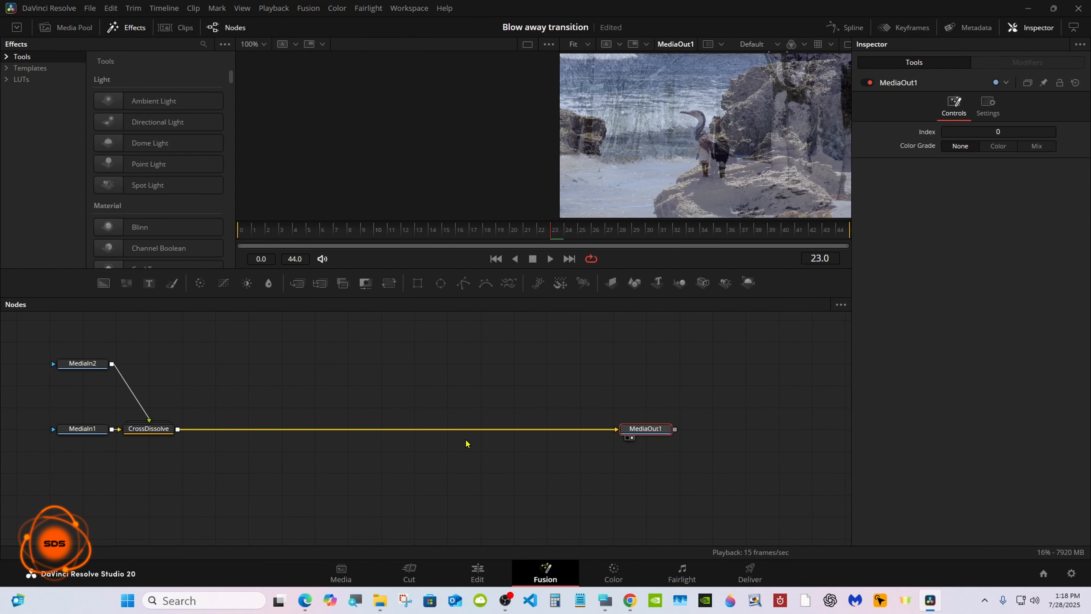
Delete the CrossDissolve node from the transition's node graph.
{"action": "left_click_drag", "start_coordinate": [134, 434], "coordinate": [365, 434]}
{"action": "right_click", "coordinate": [389, 433]}
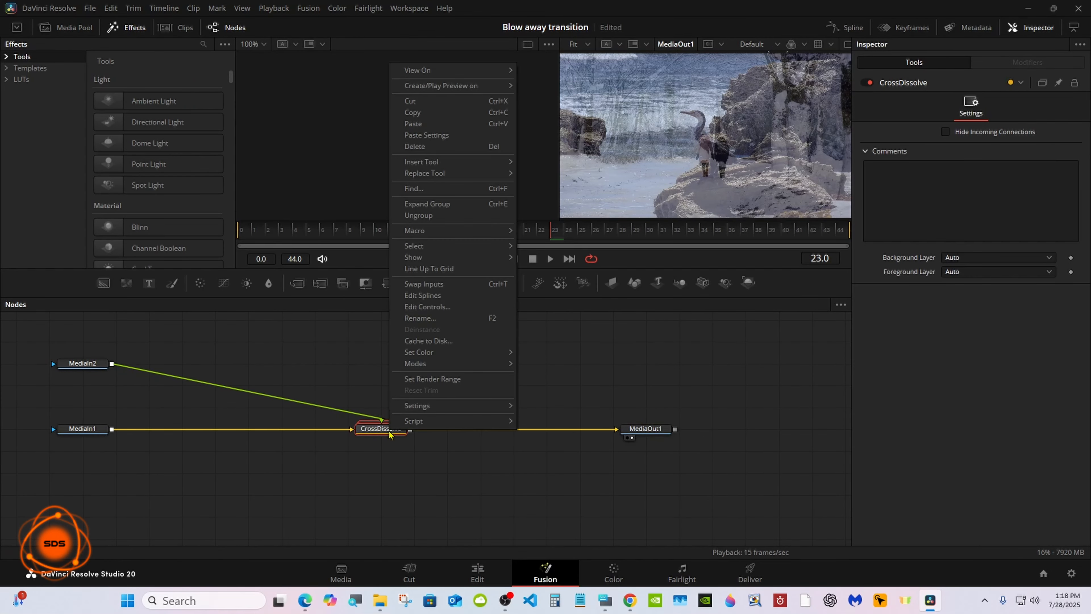
{"action": "left_click", "coordinate": [425, 146]}
Disconnect MediaIn1 from MediaOut1 and rearrange the nodes with MediaIn1 level with MediaOut1 and MediaIn2 below MediaIn1.
{"action": "left_click", "coordinate": [103, 430]}
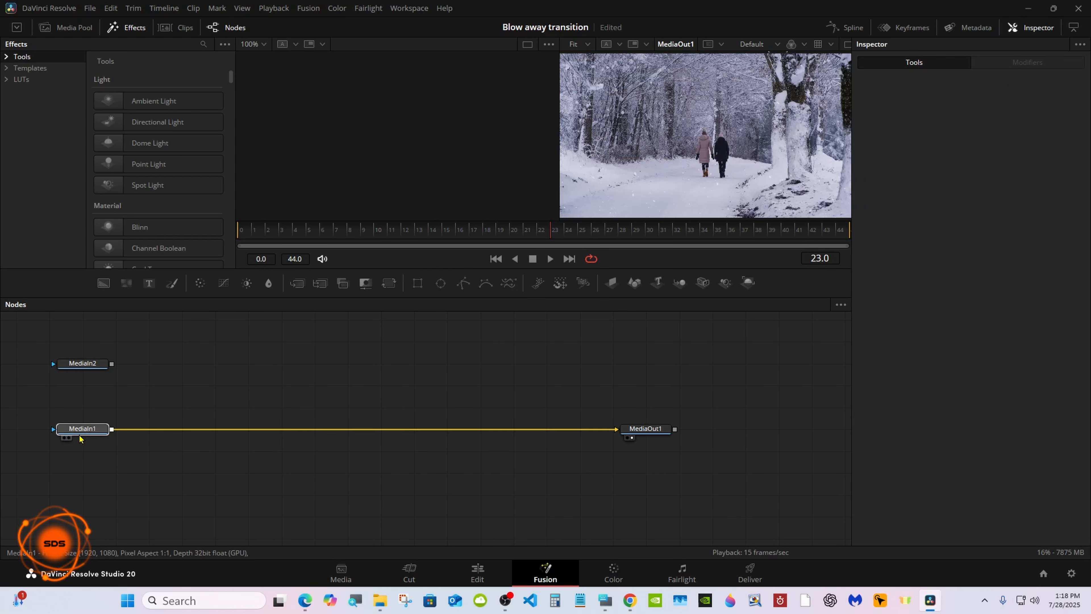
{"action": "left_click_drag", "start_coordinate": [103, 429], "coordinate": [271, 411]}
{"action": "left_click_drag", "start_coordinate": [635, 429], "coordinate": [602, 414]}
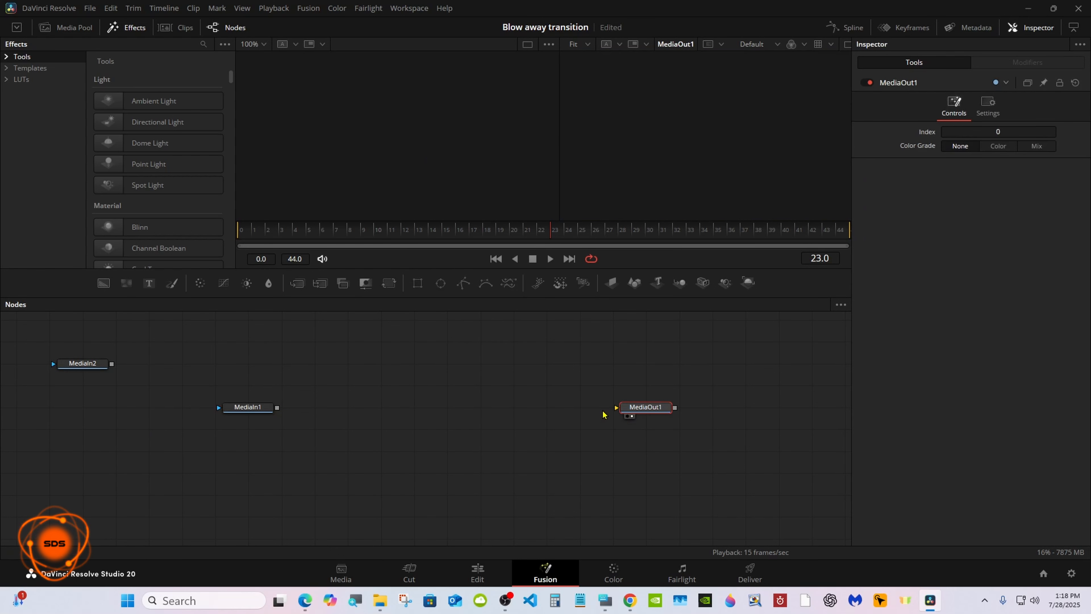
{"action": "left_click_drag", "start_coordinate": [65, 361], "coordinate": [240, 497]}
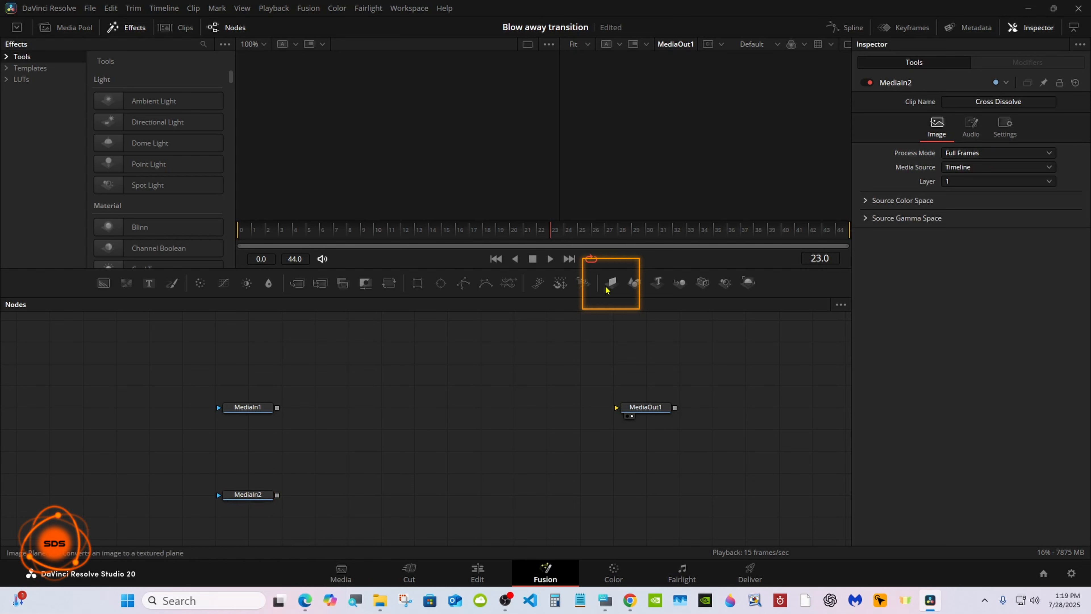
Connect an ImagePlane3D to MediaIn1 and merge a second ImagePlane3D with it, setting the subdivisions of both planes to 40.
{"action": "left_click_drag", "start_coordinate": [612, 284], "coordinate": [329, 411]}
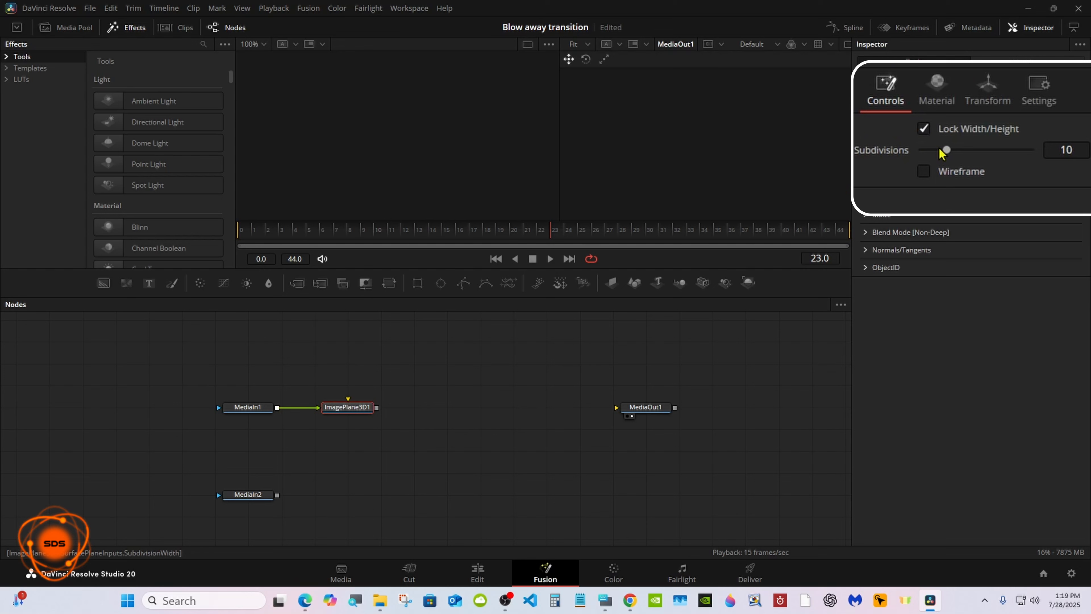
{"action": "left_click_drag", "start_coordinate": [946, 150], "coordinate": [1031, 150]}
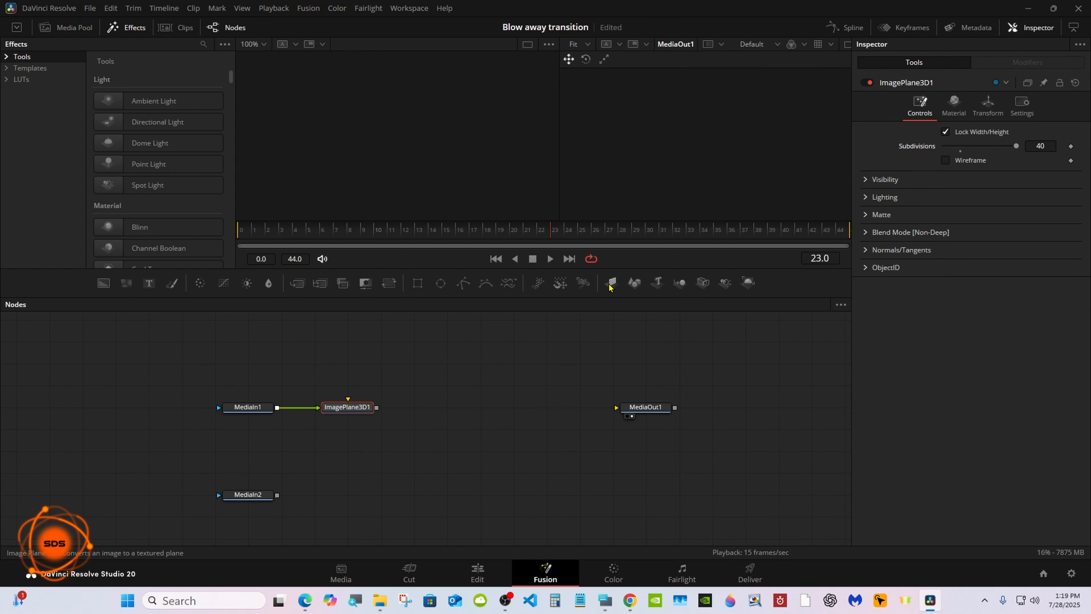
{"action": "left_click_drag", "start_coordinate": [610, 287], "coordinate": [377, 407]}
{"action": "left_click", "coordinate": [349, 365]}
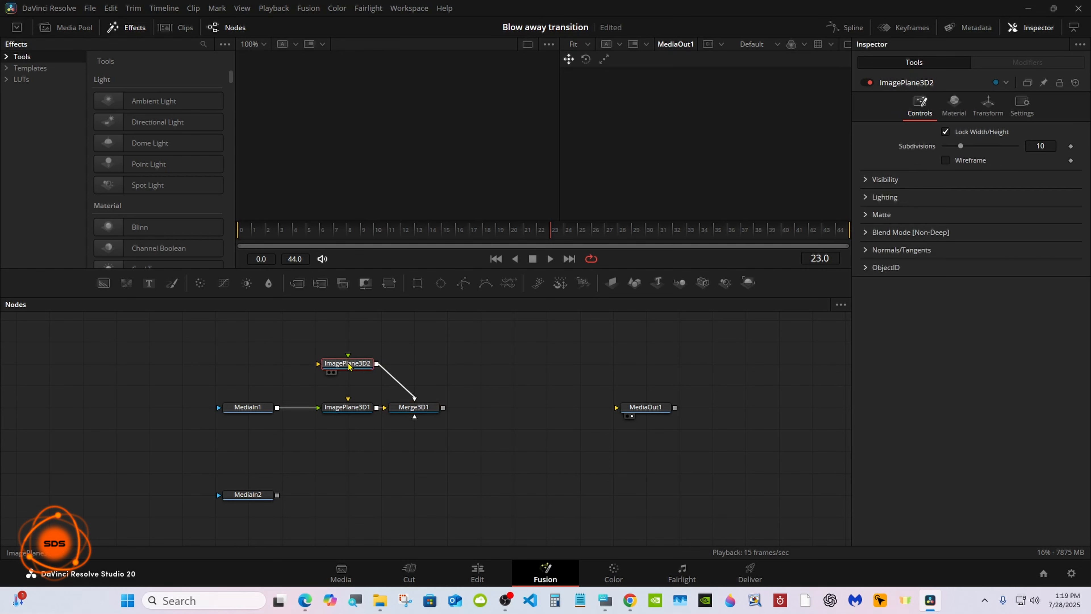
{"action": "left_click_drag", "start_coordinate": [960, 146], "coordinate": [1033, 147]}
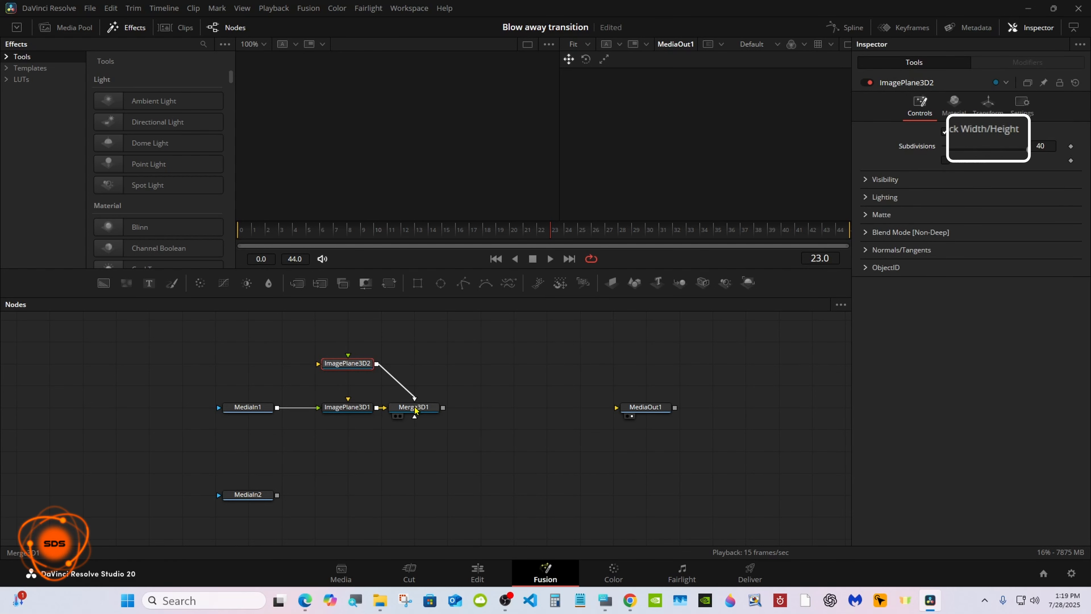
Search the tool list for "be" and add a Bender 3D node after Merge3D1.
{"action": "left_click", "coordinate": [605, 600]}
{"action": "left_click_drag", "start_coordinate": [739, 440], "coordinate": [773, 436]}
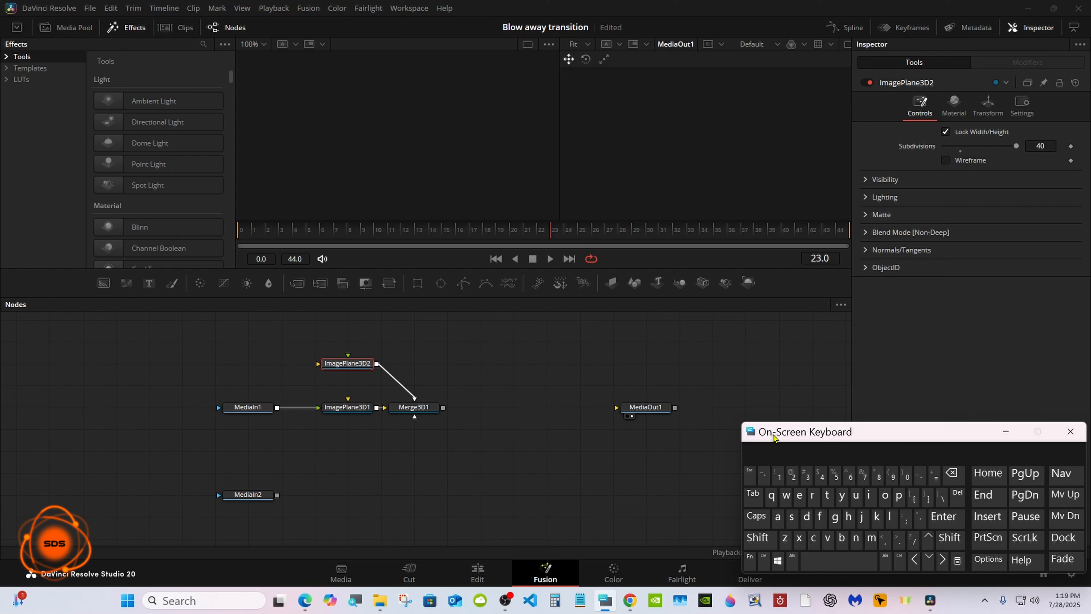
{"action": "left_click", "coordinate": [431, 411]}
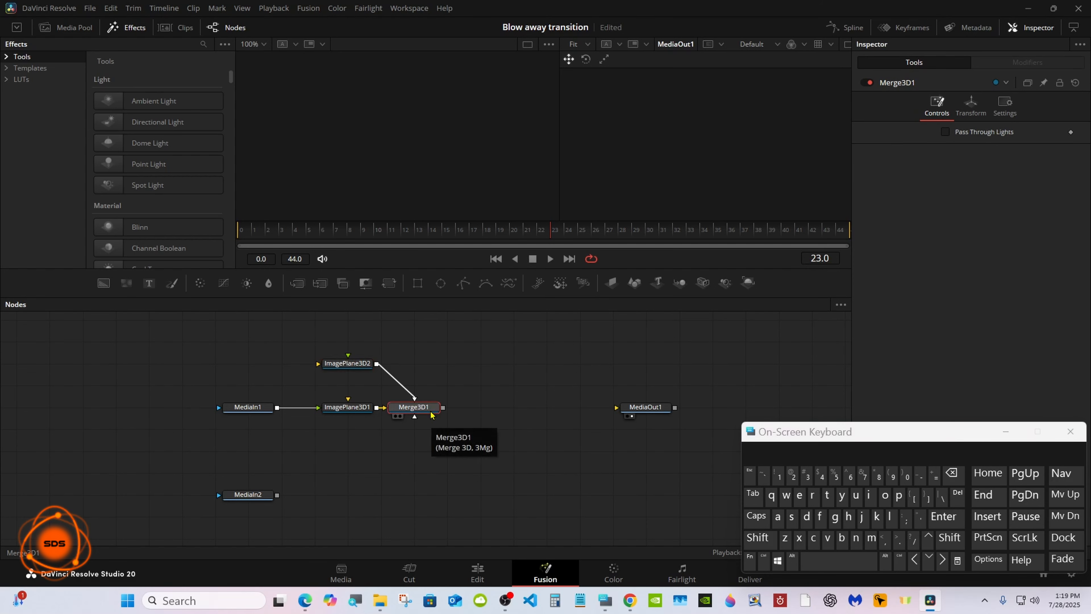
{"action": "left_click", "coordinate": [764, 540]}
{"action": "left_click", "coordinate": [829, 564]}
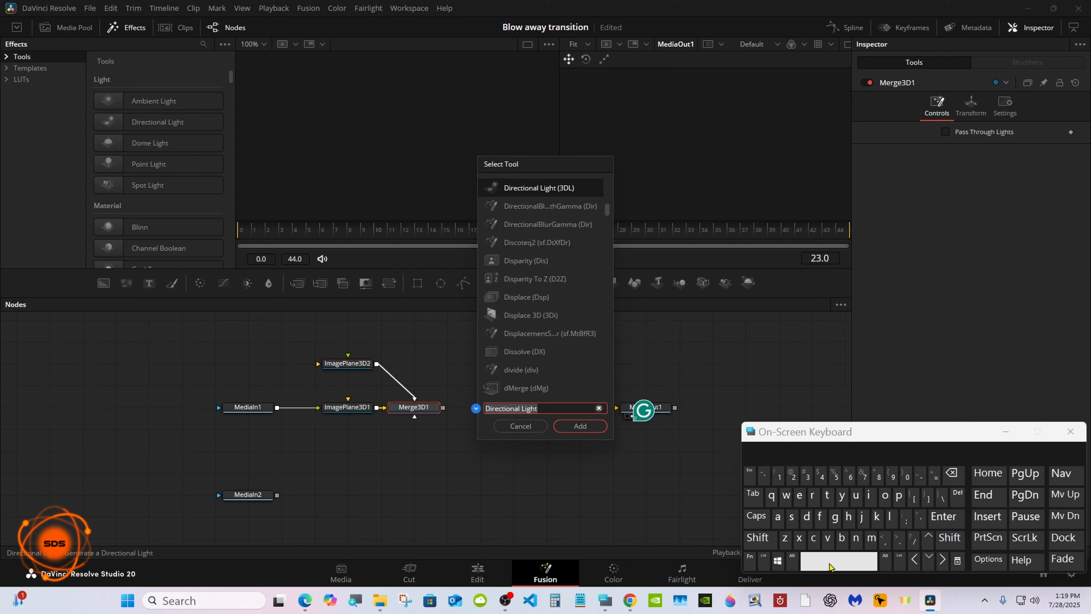
{"action": "type", "text": "be"}
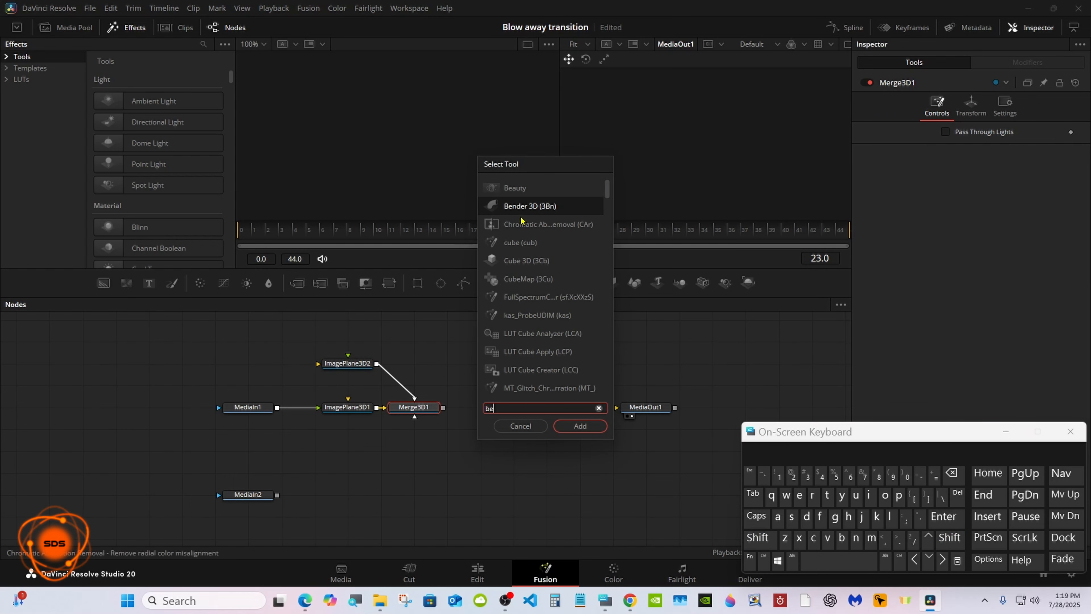
{"action": "left_click", "coordinate": [521, 211]}
{"action": "left_click", "coordinate": [578, 430]}
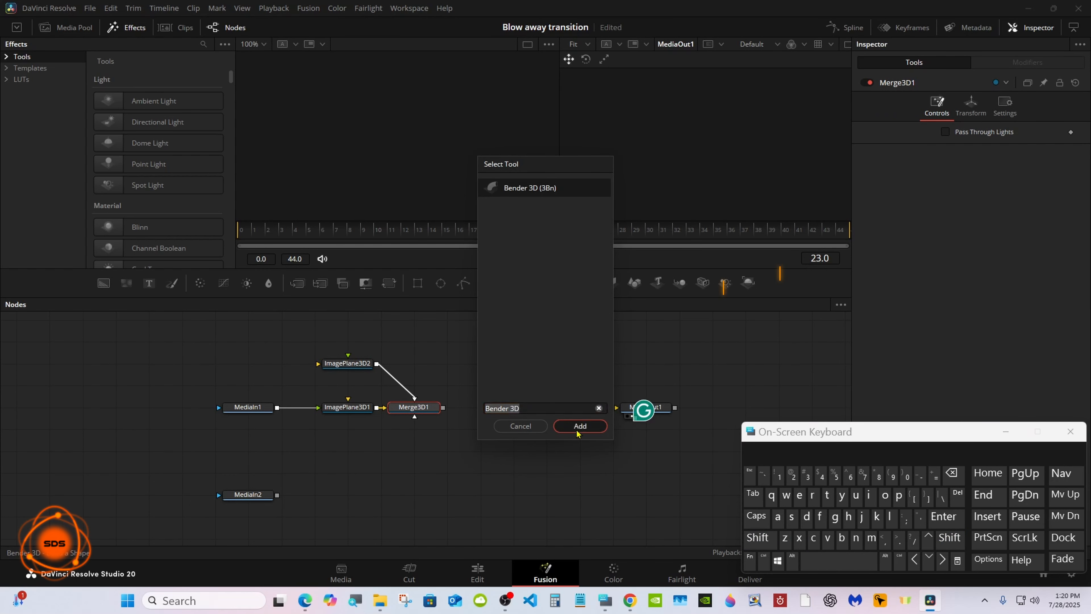
Add a Renderer 3D node after Bender3D1 and connect its output to MediaOut1, spacing the nodes apart.
{"action": "left_click", "coordinate": [752, 283]}
{"action": "left_click_drag", "start_coordinate": [635, 407], "coordinate": [703, 407]}
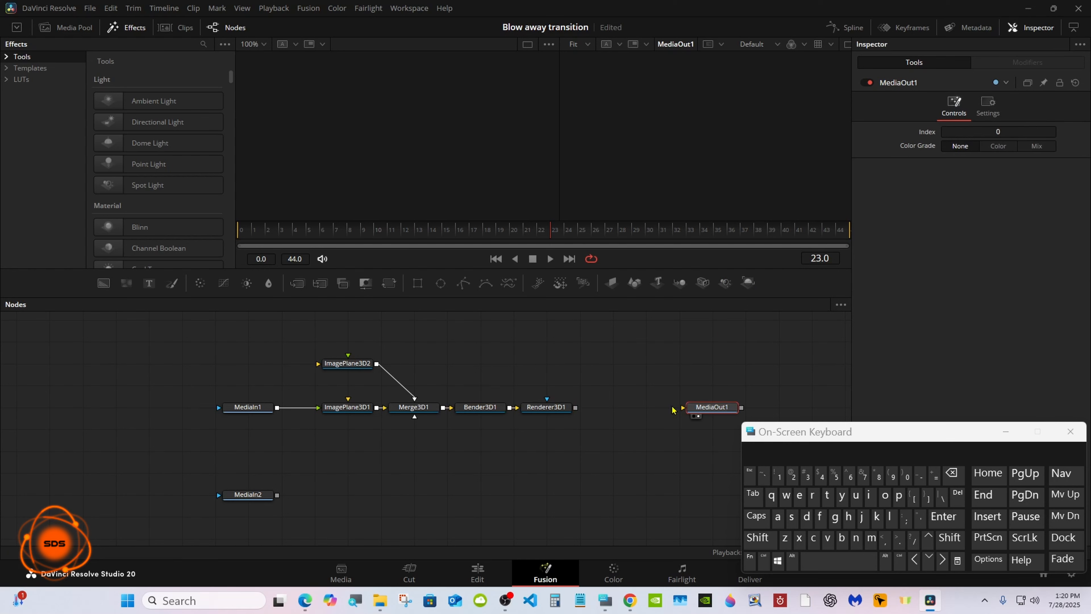
{"action": "left_click_drag", "start_coordinate": [576, 407], "coordinate": [683, 407]}
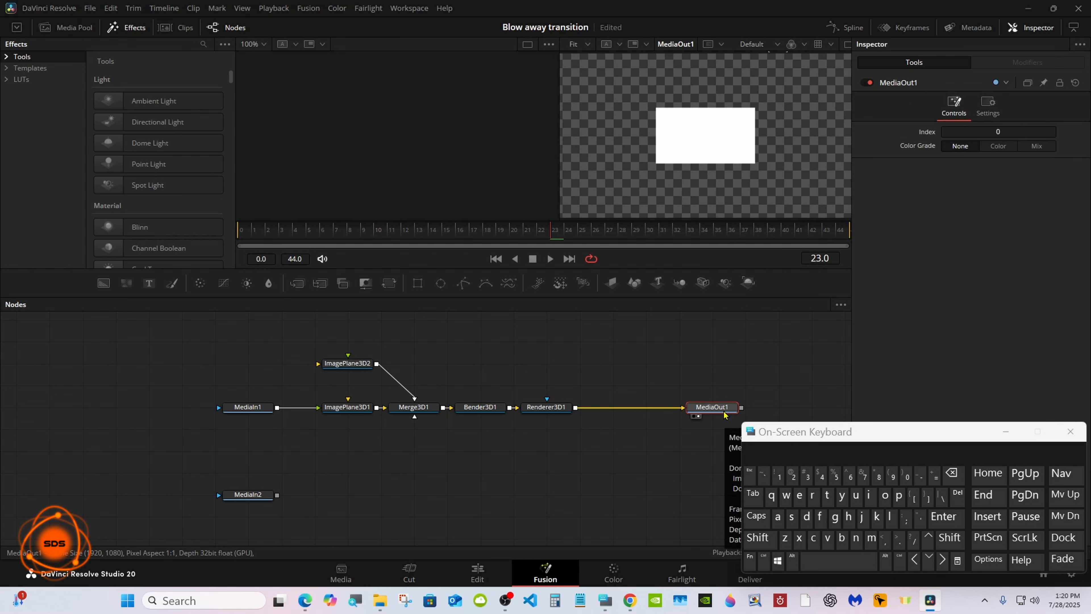
{"action": "left_click_drag", "start_coordinate": [546, 407], "coordinate": [645, 407]}
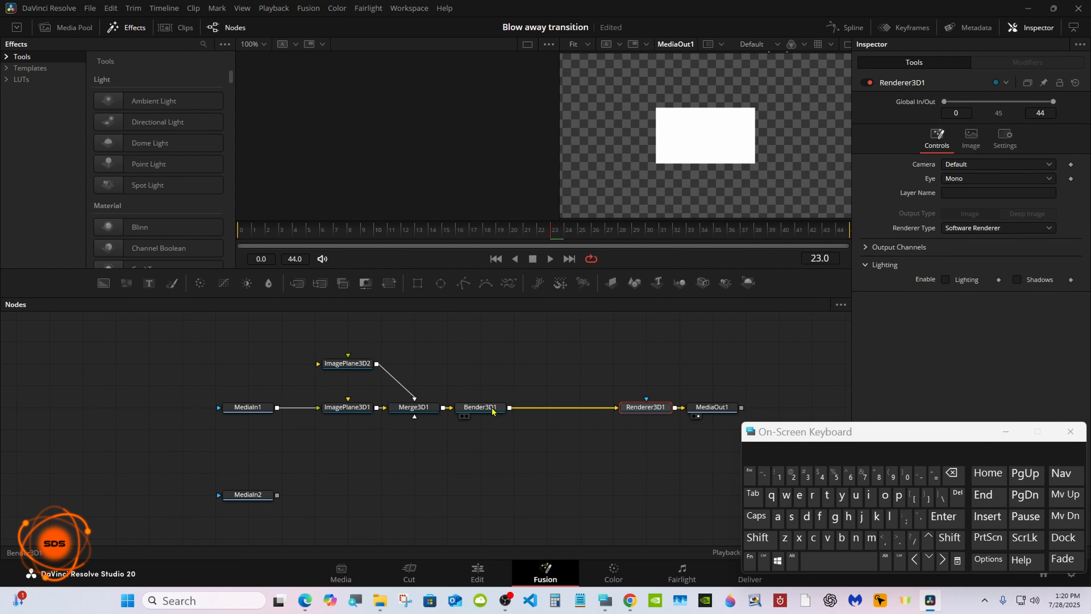
Display Bender3D1 in the first viewer and set Merge3D1's Z translation to 1.325.
{"action": "left_click", "coordinate": [462, 416]}
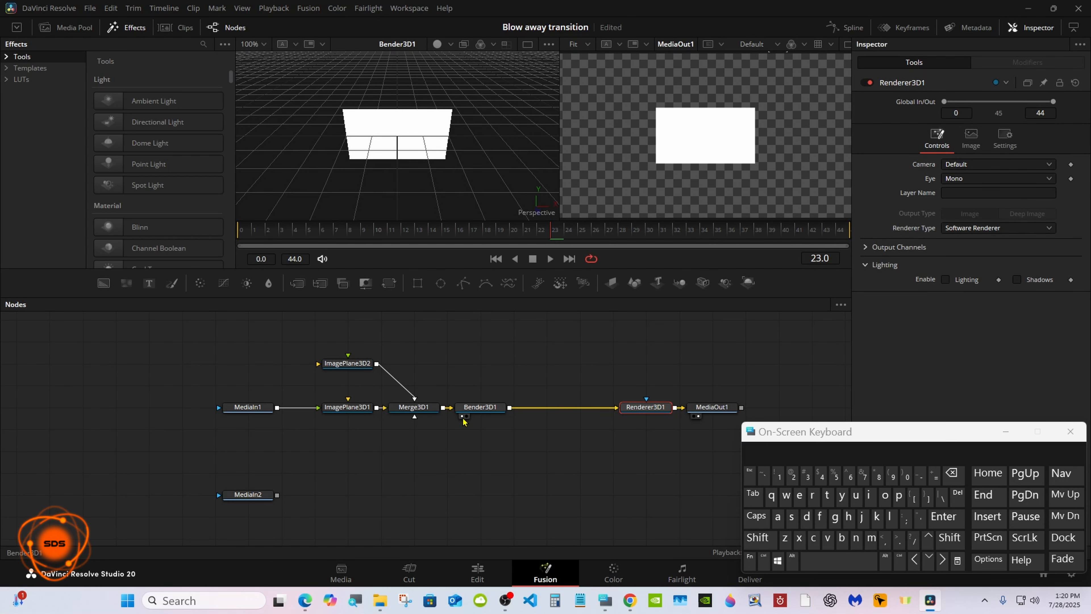
{"action": "left_click", "coordinate": [413, 409]}
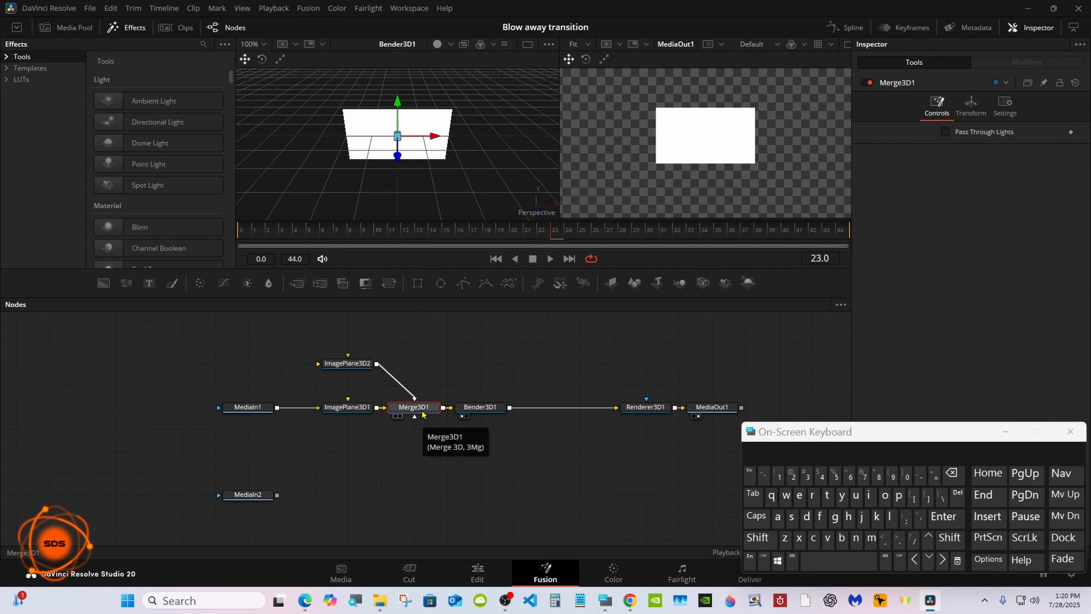
{"action": "left_click_drag", "start_coordinate": [831, 425], "coordinate": [739, 425]}
{"action": "left_click", "coordinate": [972, 113]}
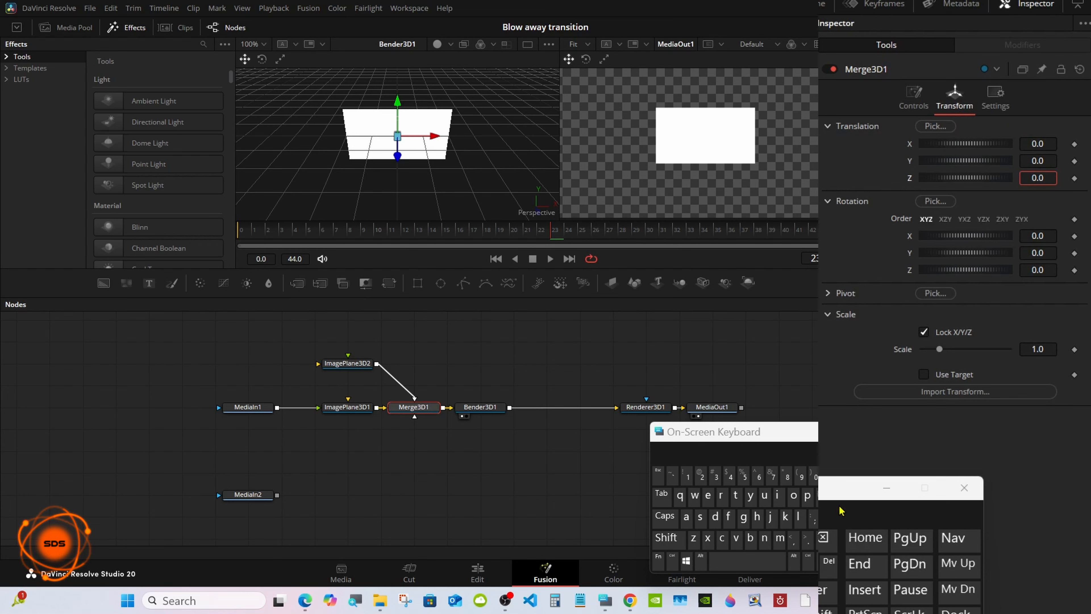
{"action": "left_click", "coordinate": [823, 538]}
{"action": "left_click", "coordinate": [687, 475]}
{"action": "left_click", "coordinate": [808, 539]}
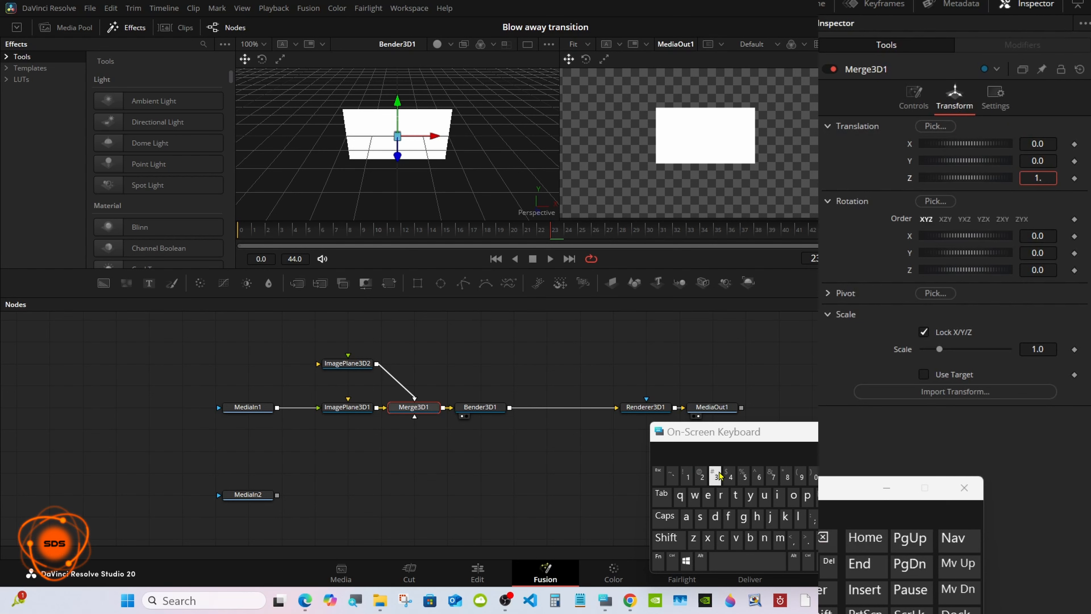
{"action": "left_click", "coordinate": [715, 475]}
{"action": "left_click", "coordinate": [700, 475]}
{"action": "left_click", "coordinate": [743, 475]}
{"action": "key", "text": "Tab"}
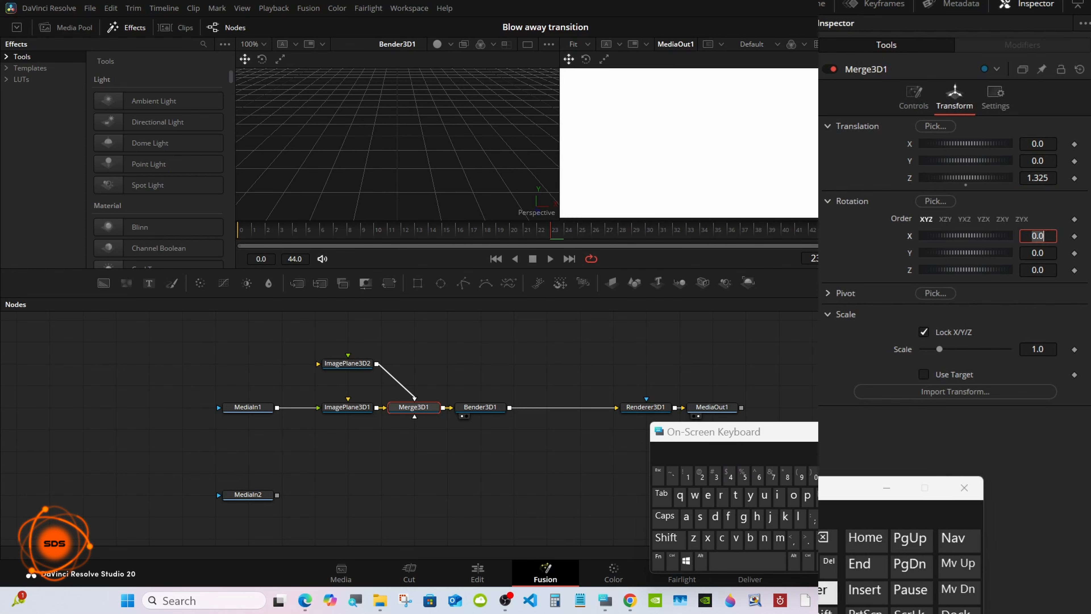
Enable culling of the back faces in ImagePlane3D1's visibility settings.
{"action": "right_click", "coordinate": [460, 148]}
{"action": "mouse_move", "coordinate": [490, 151]}
{"action": "left_click", "coordinate": [602, 151]}
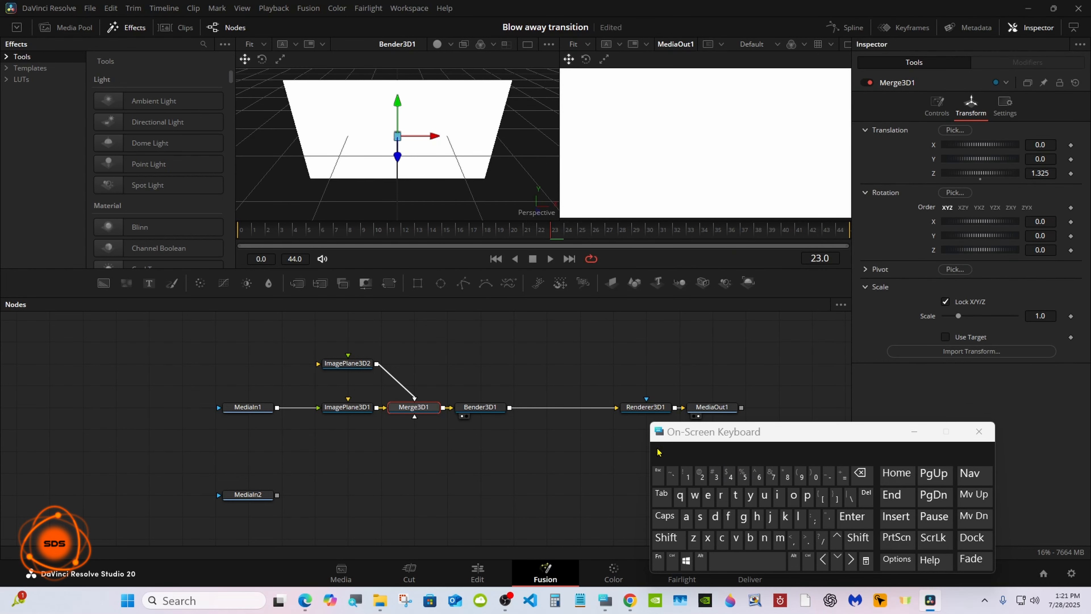
{"action": "left_click_drag", "start_coordinate": [657, 452], "coordinate": [649, 451]}
{"action": "left_click", "coordinate": [355, 410]}
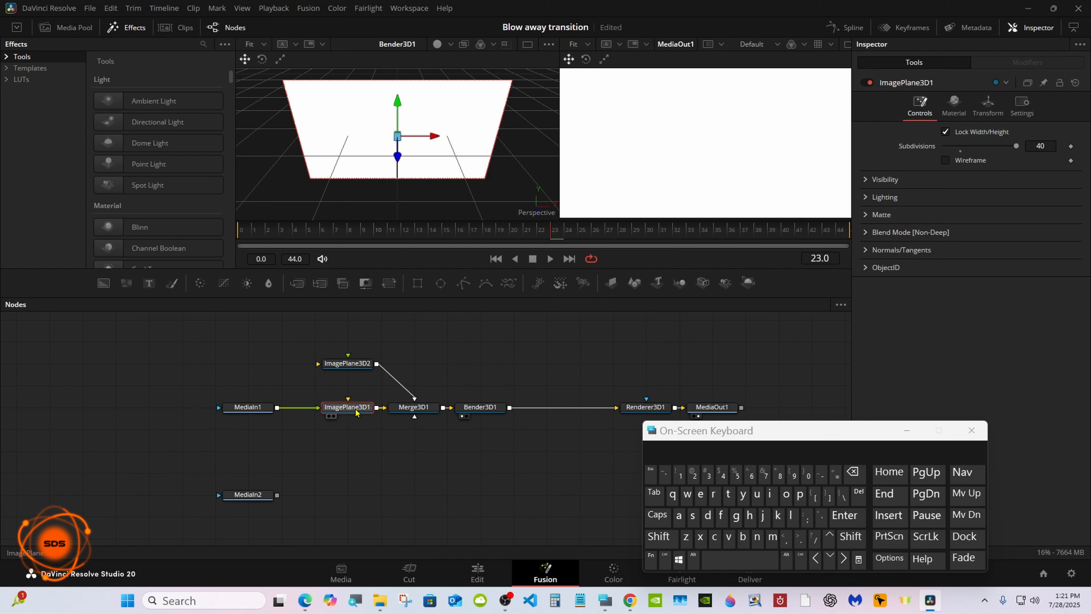
{"action": "left_click", "coordinate": [865, 180]}
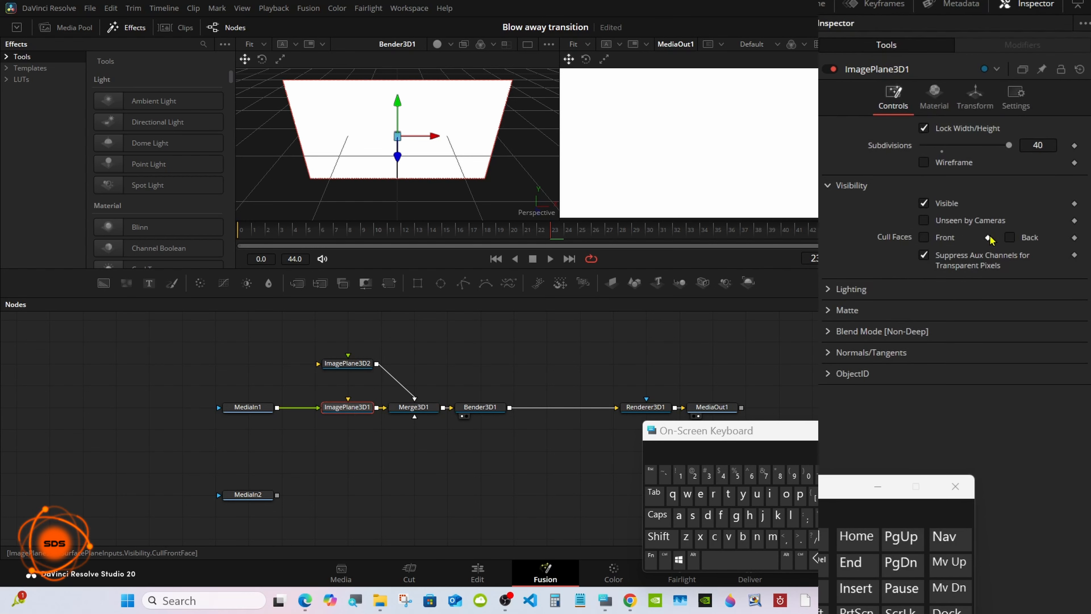
{"action": "left_click", "coordinate": [1009, 238]}
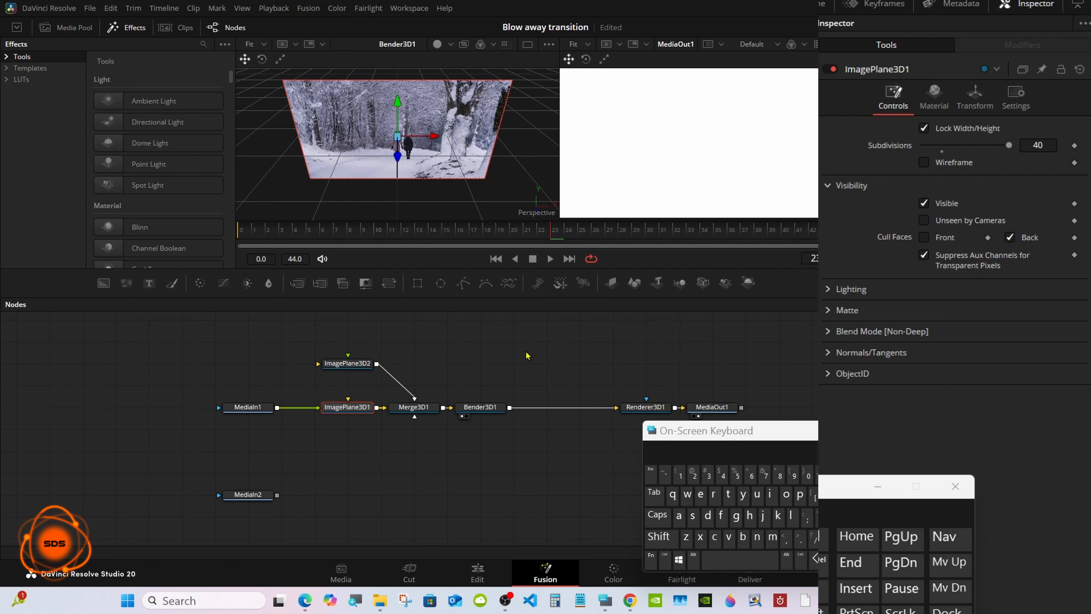
Enable culling of the front faces in ImagePlane3D2's visibility settings.
{"action": "left_click", "coordinate": [369, 365]}
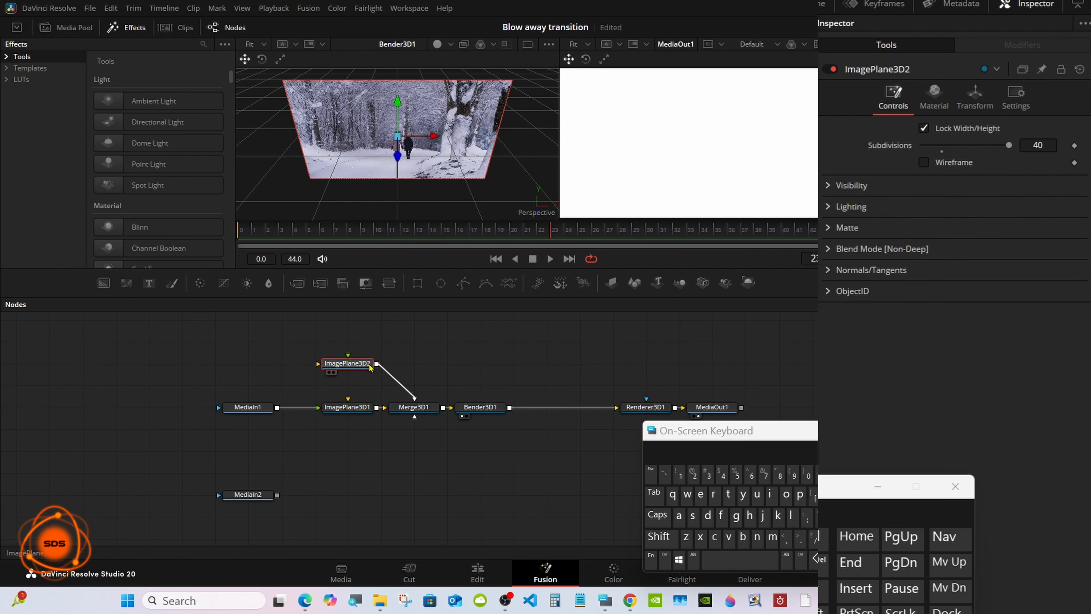
{"action": "left_click", "coordinate": [831, 186]}
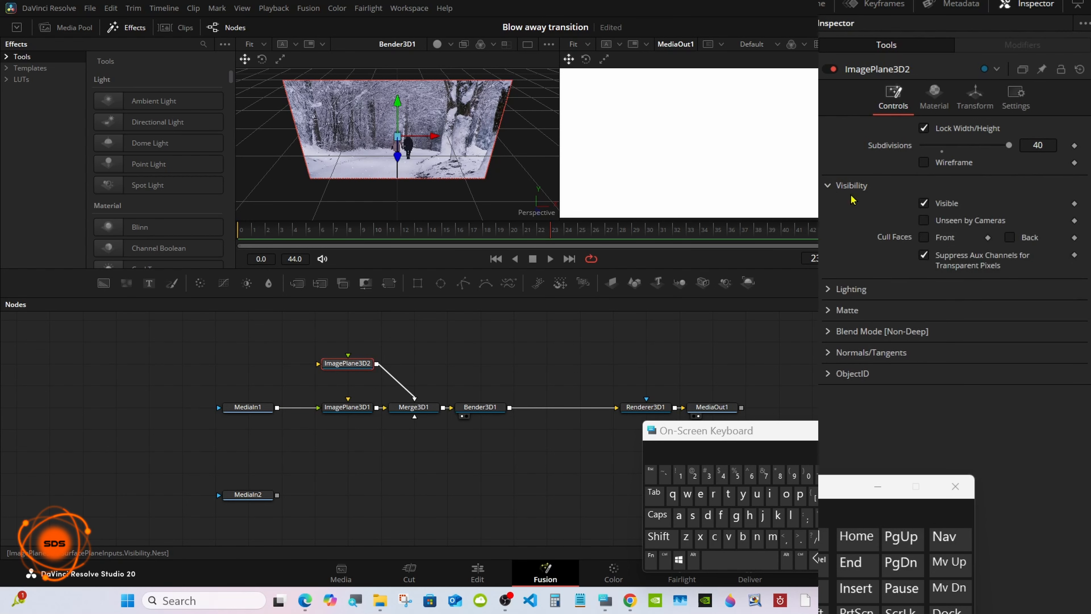
{"action": "left_click", "coordinate": [924, 239]}
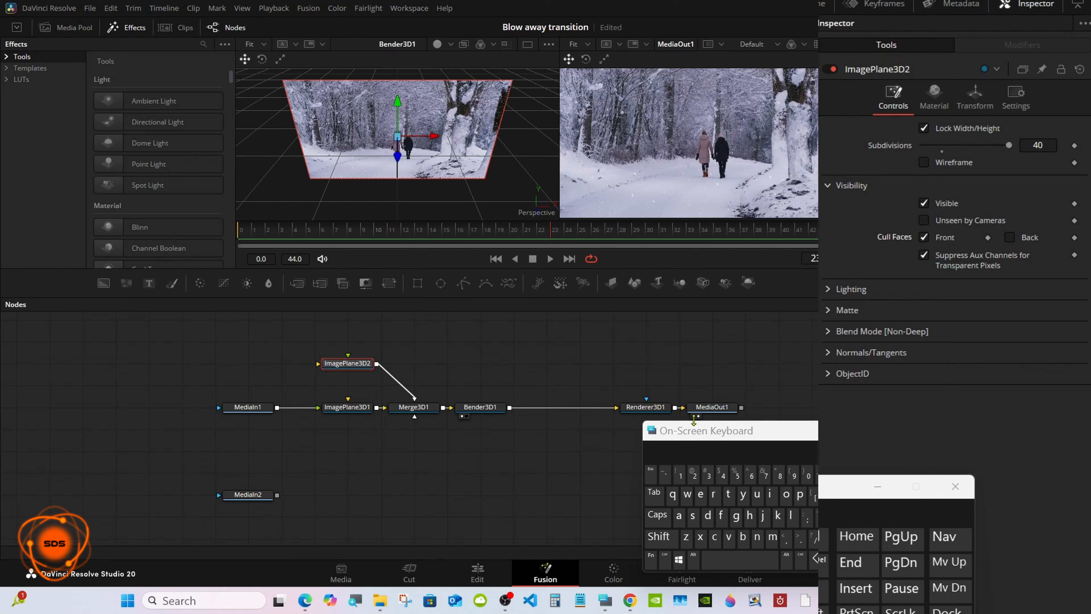
Set ImagePlane3D2's diffuse material colour to grey, with red, green and blue at 0.694117.
{"action": "left_click", "coordinate": [484, 409]}
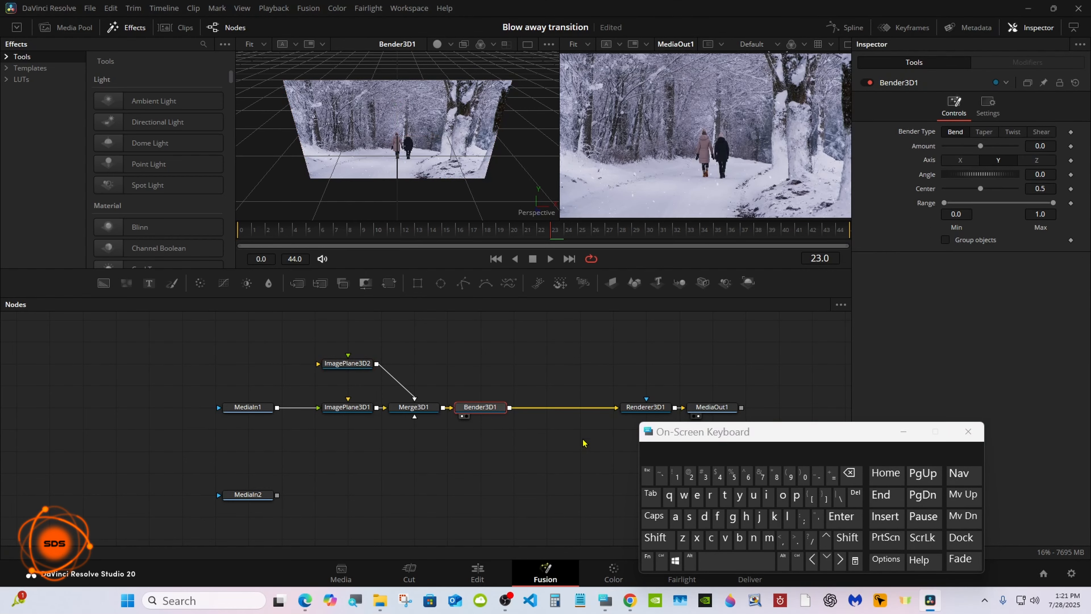
{"action": "key", "text": "shift"}
{"action": "key", "text": "shift"}
{"action": "left_click_drag", "start_coordinate": [398, 165], "coordinate": [625, 176]}
{"action": "left_click", "coordinate": [652, 534]}
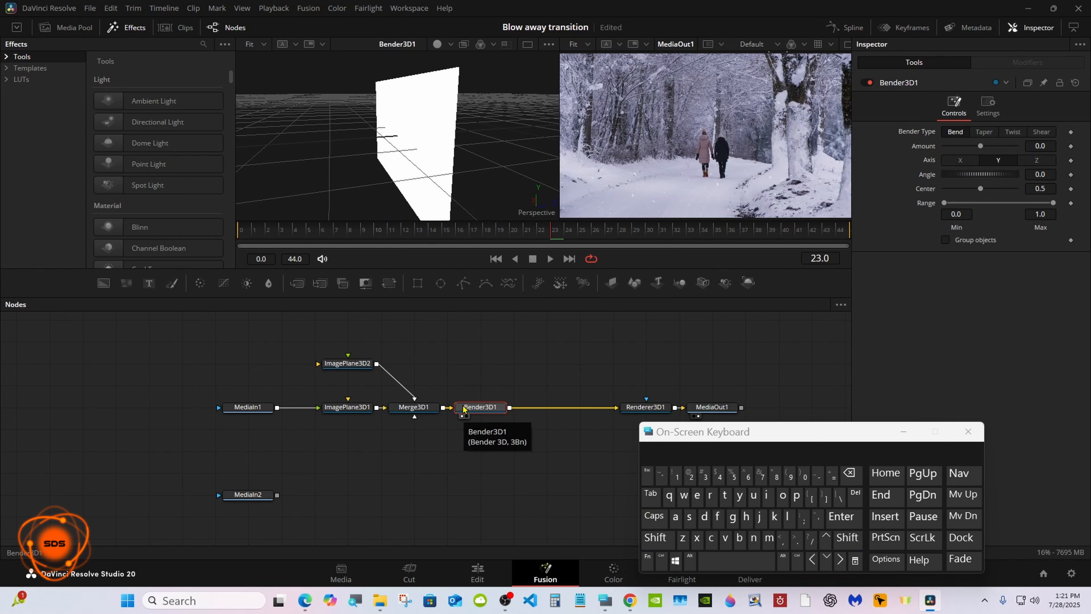
{"action": "left_click", "coordinate": [329, 370]}
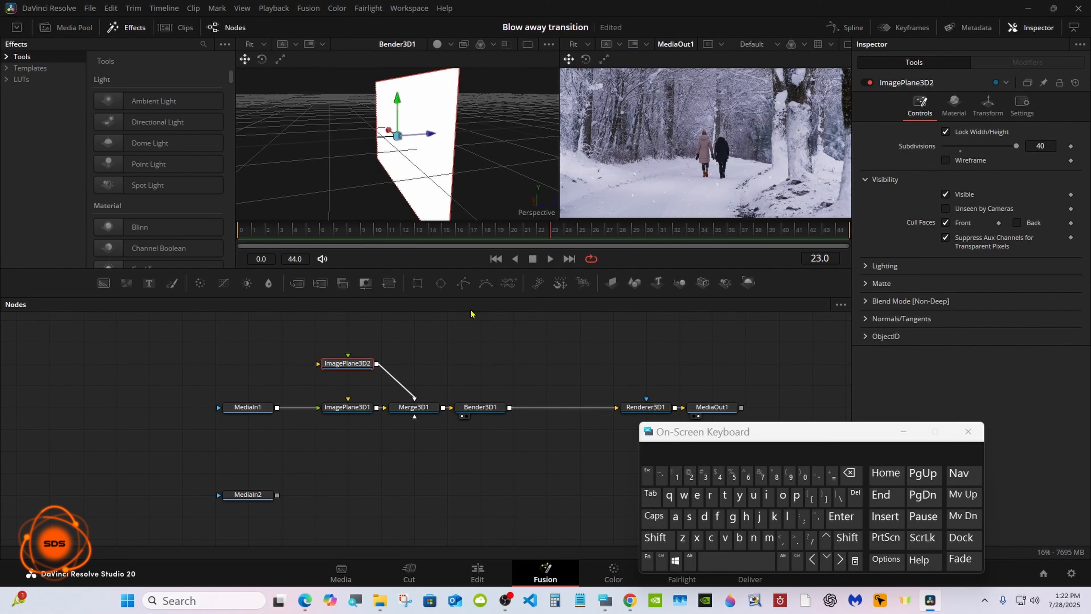
{"action": "left_click", "coordinate": [946, 107]}
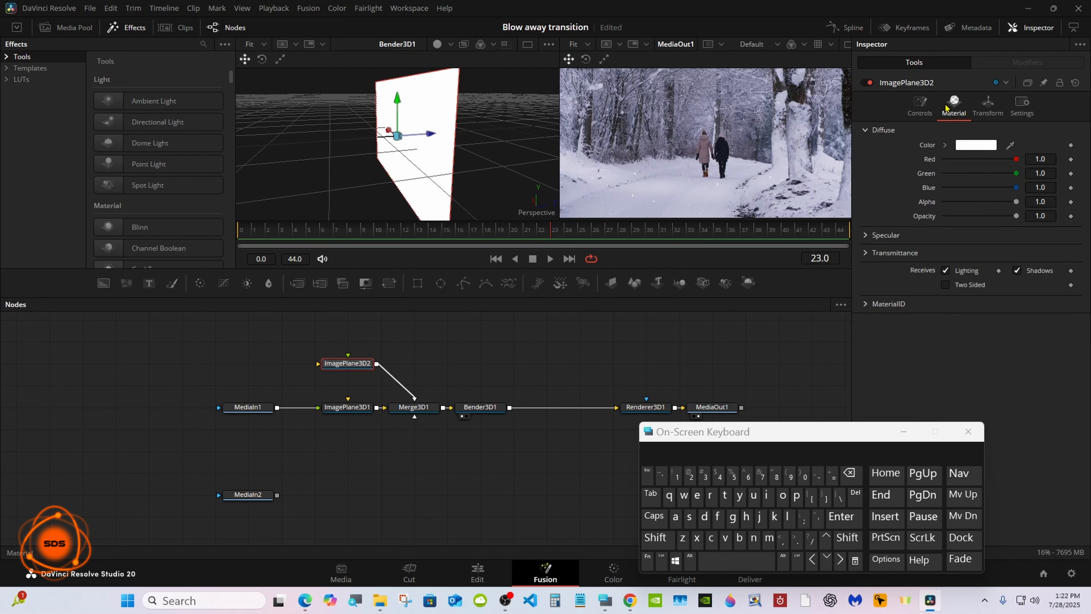
{"action": "left_click", "coordinate": [970, 146]}
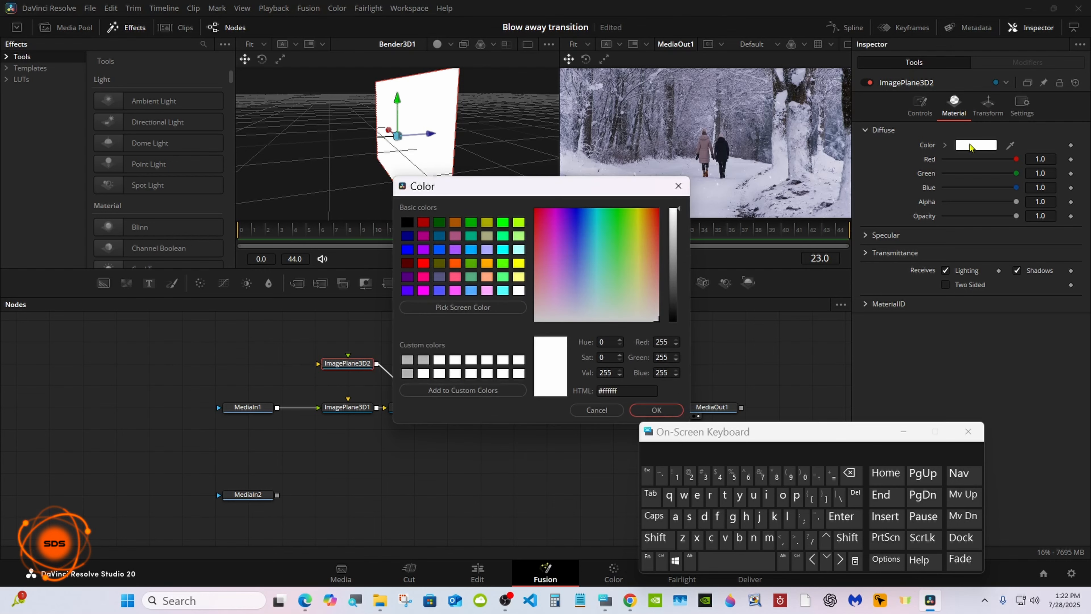
{"action": "left_click", "coordinate": [424, 361]}
{"action": "left_click", "coordinate": [657, 410]}
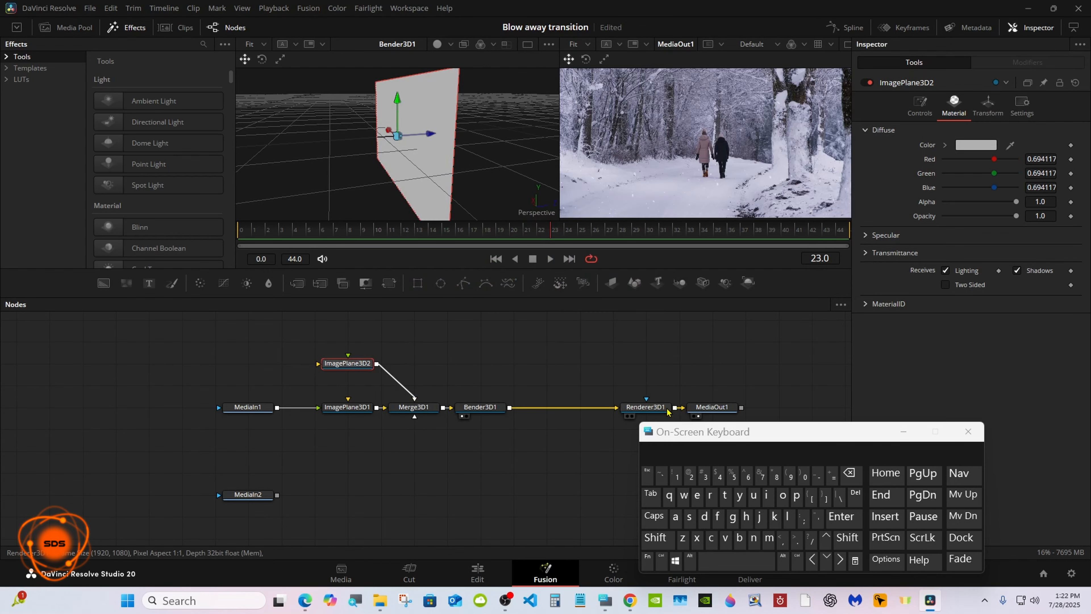
Set Bender3D1's bend axis to X and modify its Amount with Anim Curves.
{"action": "left_click_drag", "start_coordinate": [691, 434], "coordinate": [751, 433]}
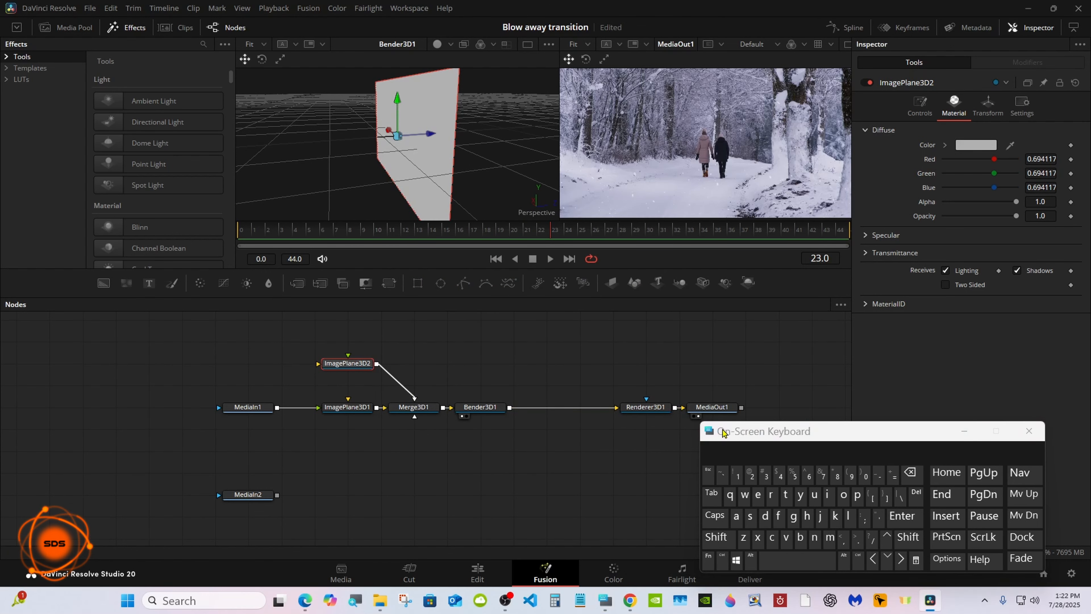
{"action": "left_click", "coordinate": [494, 411]}
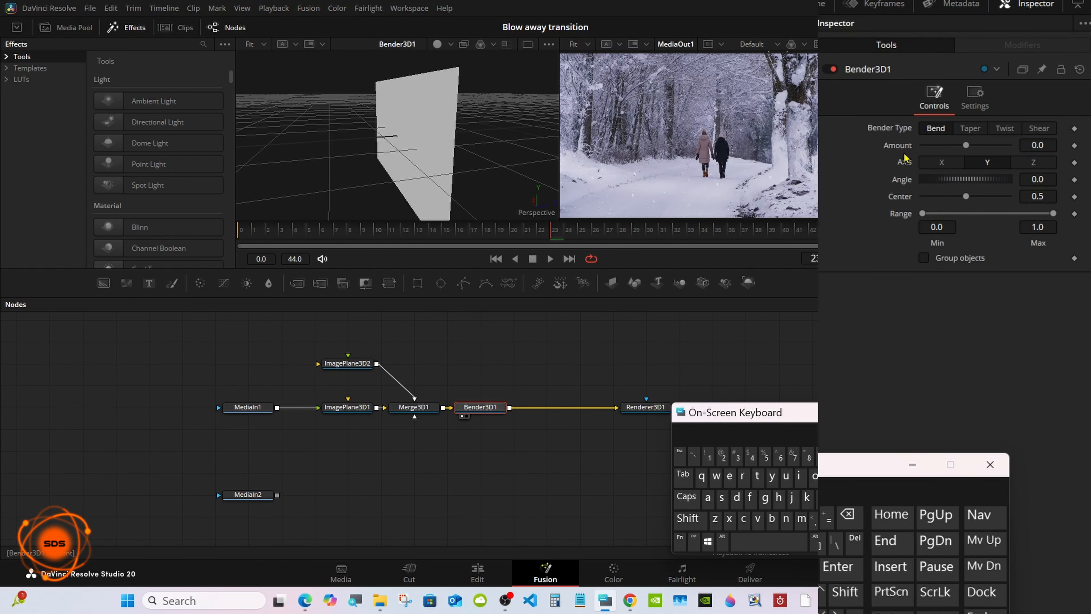
{"action": "left_click", "coordinate": [941, 165]}
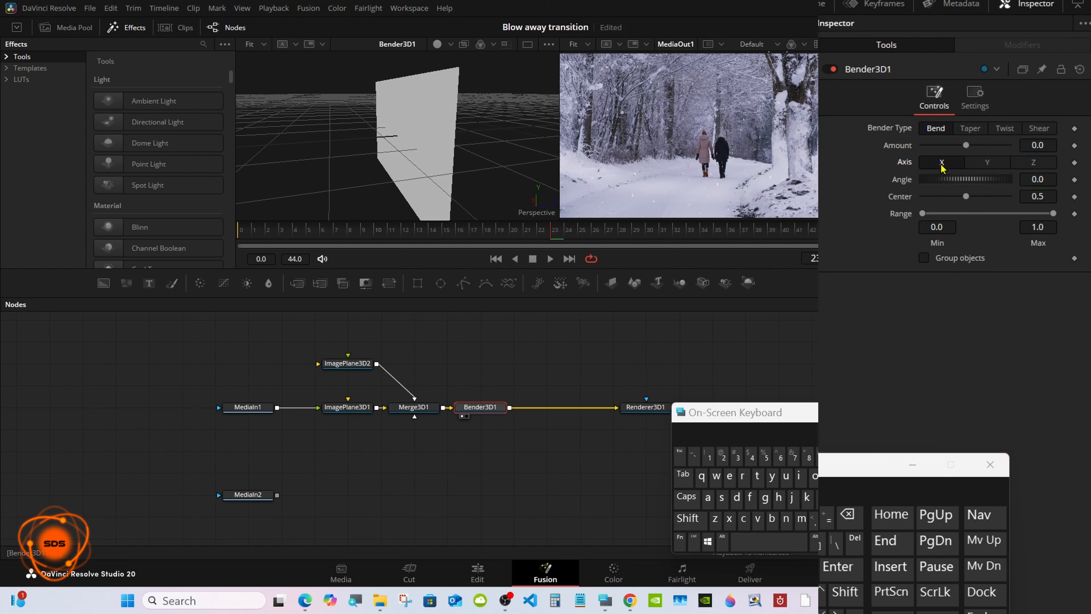
{"action": "right_click", "coordinate": [900, 151]}
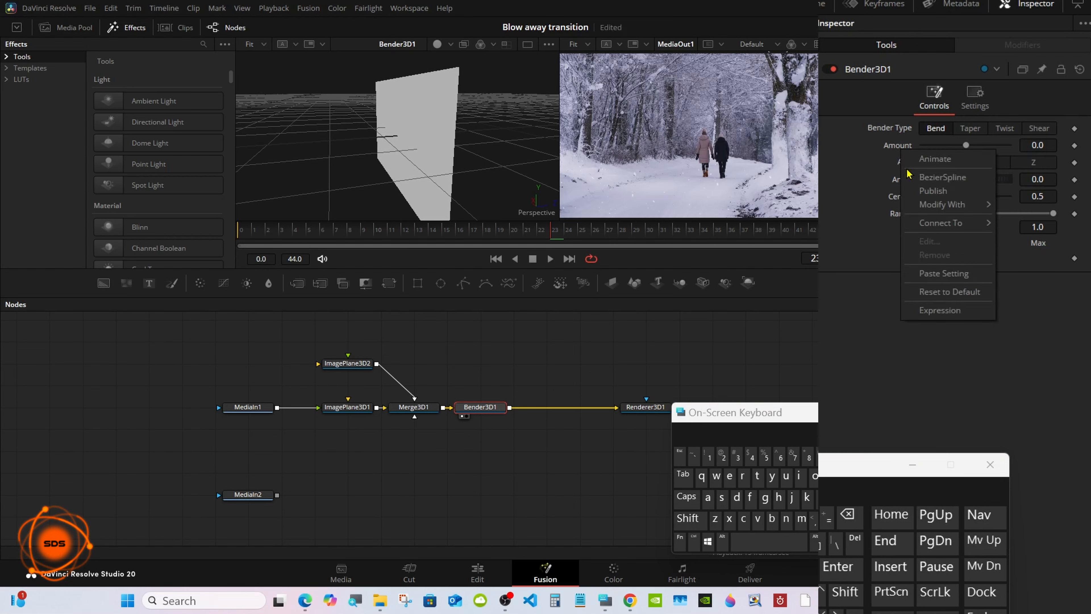
{"action": "mouse_move", "coordinate": [930, 209]}
{"action": "left_click", "coordinate": [845, 207]}
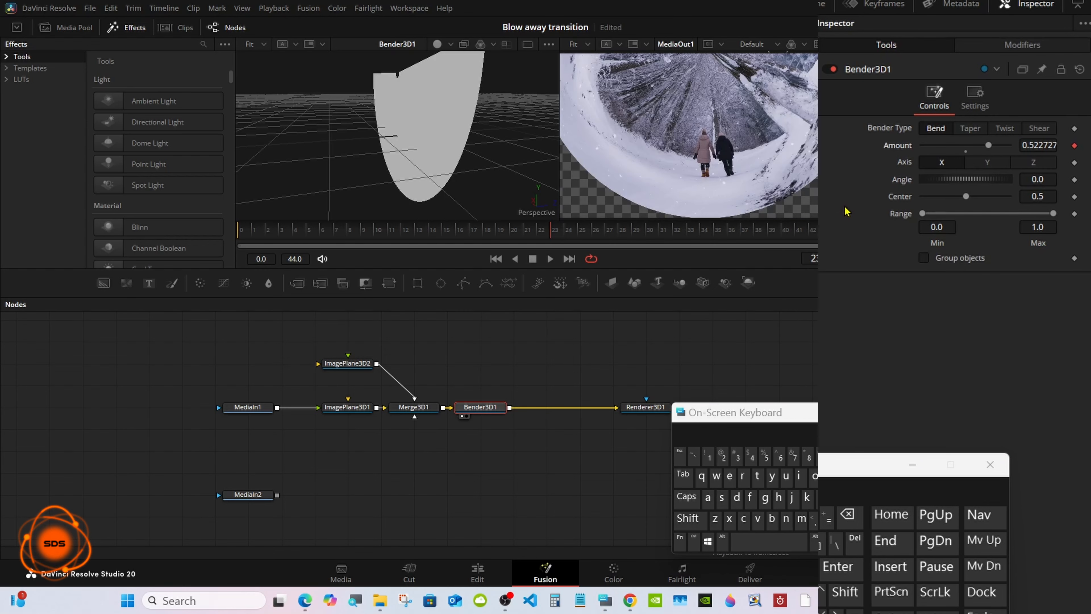
Modify Bender3D1's Center with Anim Curves and set its Angle to 90.
{"action": "right_click", "coordinate": [905, 201]}
{"action": "mouse_move", "coordinate": [938, 257]}
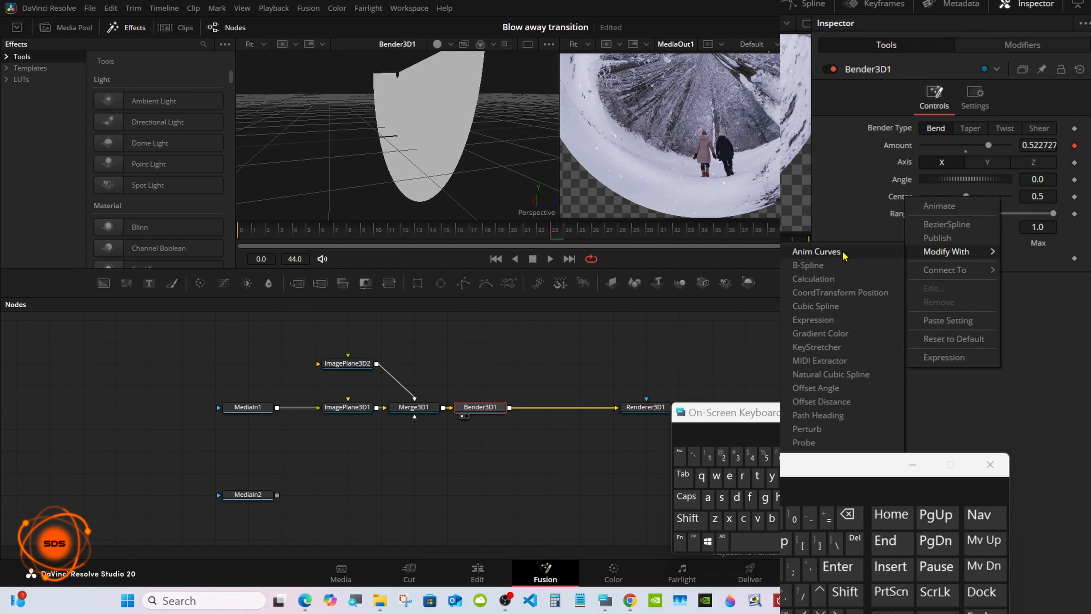
{"action": "left_click", "coordinate": [816, 251]}
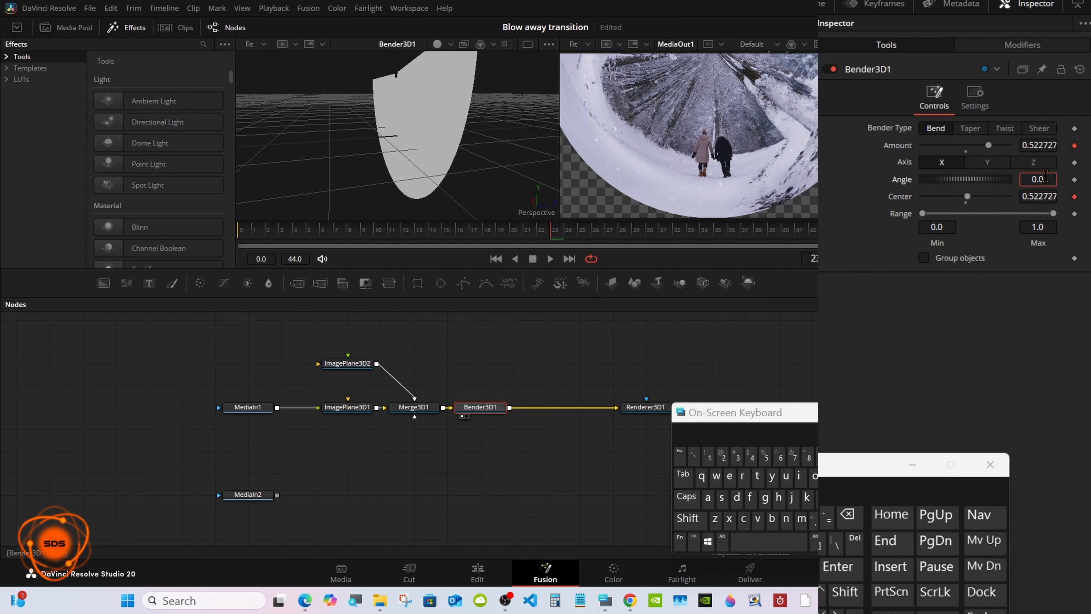
{"action": "left_click", "coordinate": [848, 514]}
{"action": "left_click", "coordinate": [848, 514]}
{"action": "left_click", "coordinate": [847, 514]}
{"action": "left_click", "coordinate": [817, 457]}
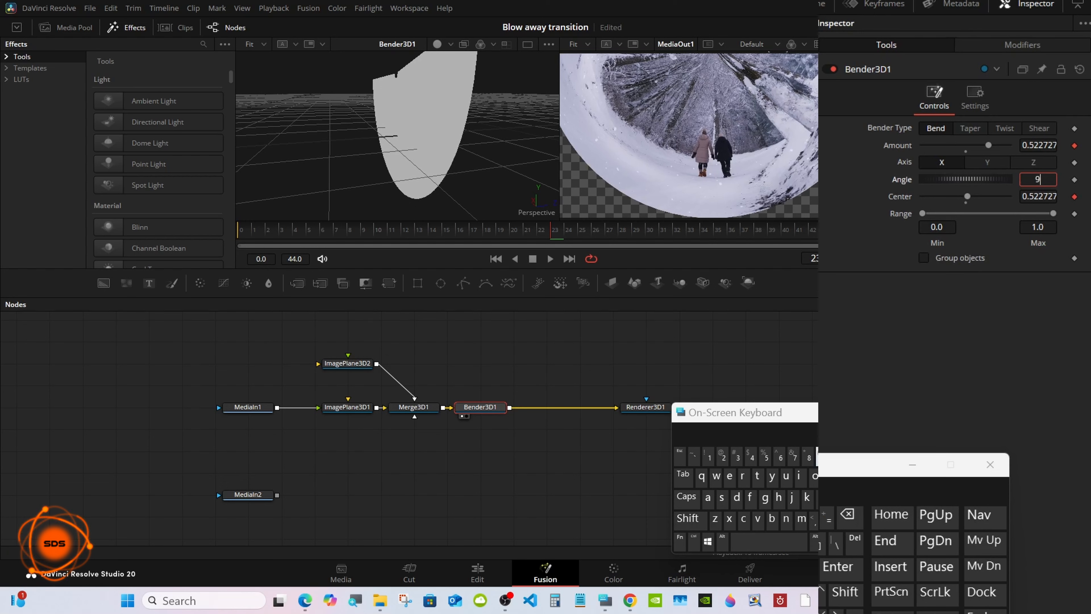
{"action": "type", "text": "0"}
{"action": "left_click", "coordinate": [837, 566]}
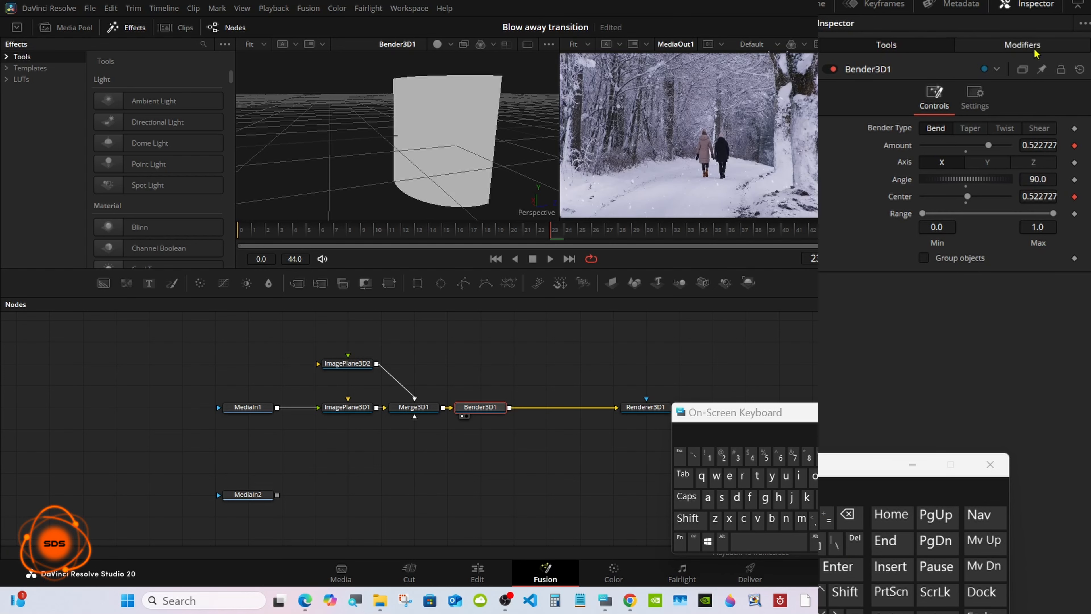
At frame 12, set the Offset of the Anim Curves on Bender3D1's Center to -0.6.
{"action": "left_click", "coordinate": [1022, 44]}
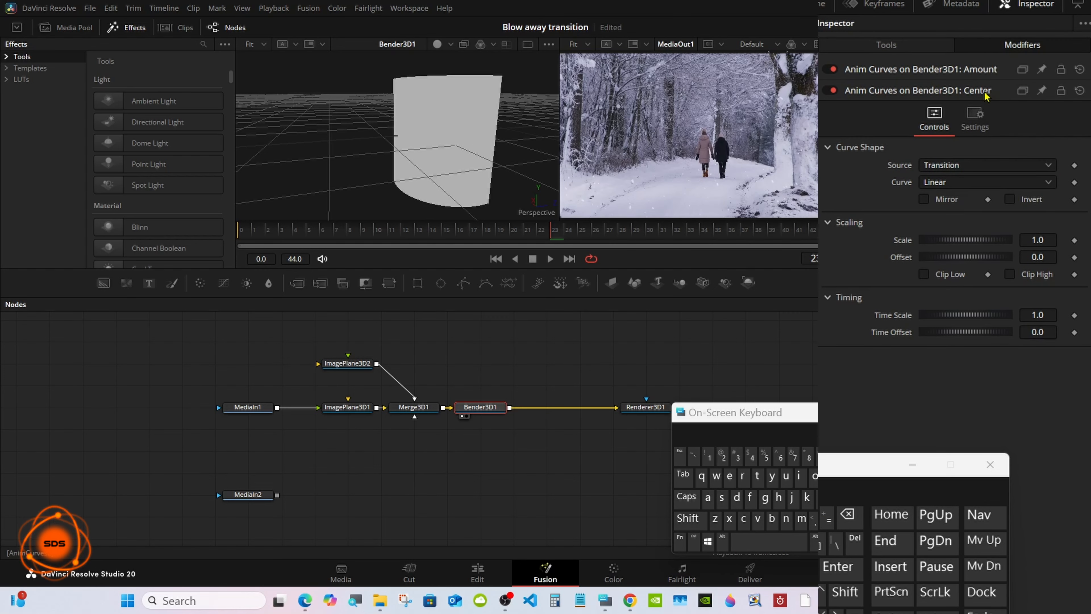
{"action": "left_click_drag", "start_coordinate": [514, 236], "coordinate": [413, 236]}
{"action": "left_click_drag", "start_coordinate": [993, 264], "coordinate": [984, 264]}
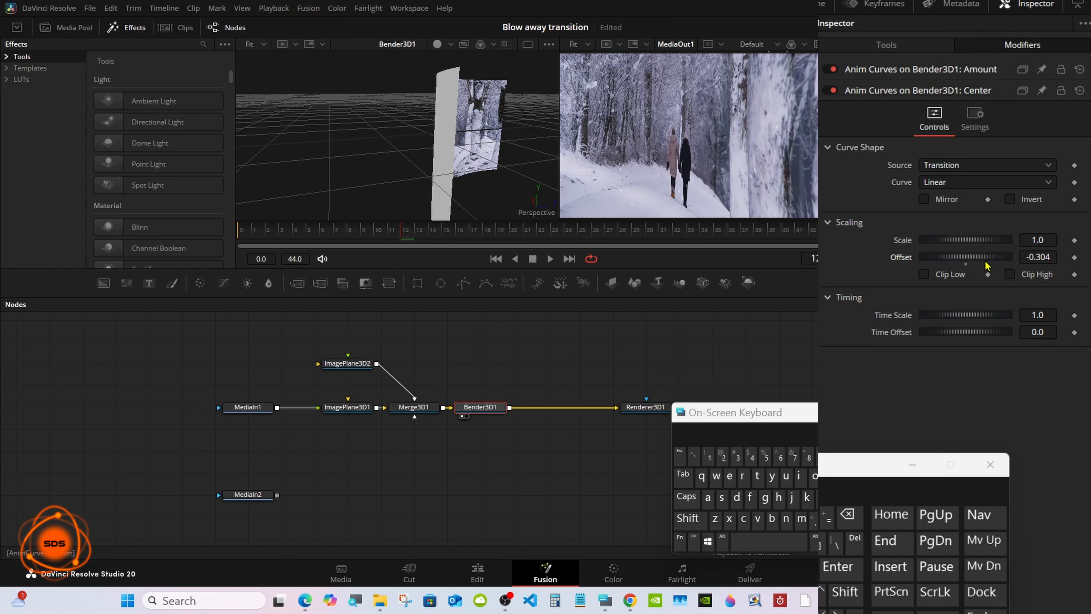
{"action": "left_click_drag", "start_coordinate": [985, 264], "coordinate": [983, 264]}
{"action": "left_click", "coordinate": [1050, 257]}
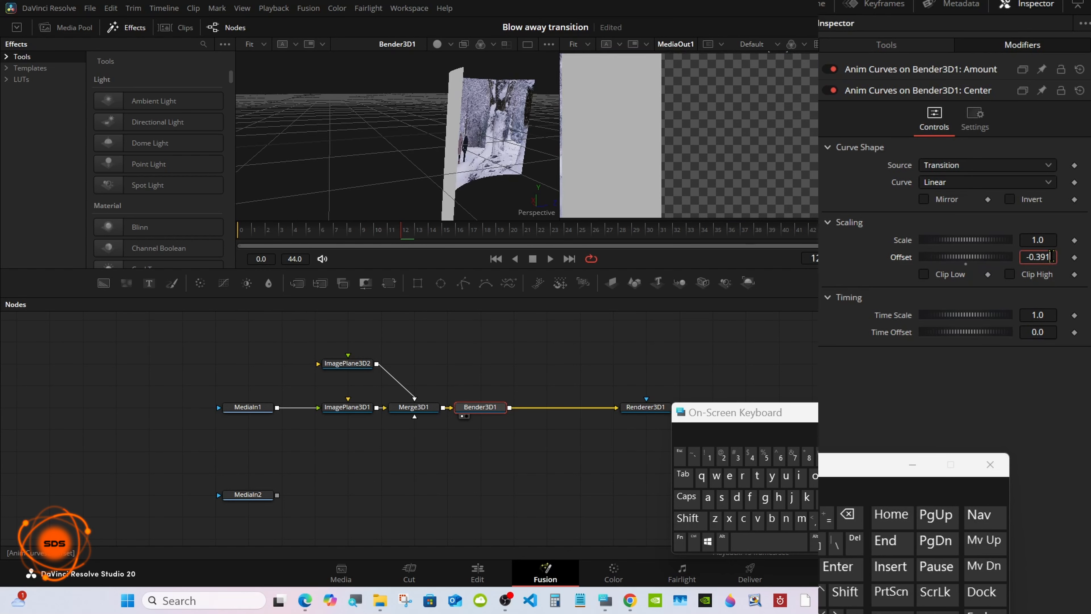
{"action": "left_click", "coordinate": [848, 514]}
{"action": "left_click", "coordinate": [848, 514]}
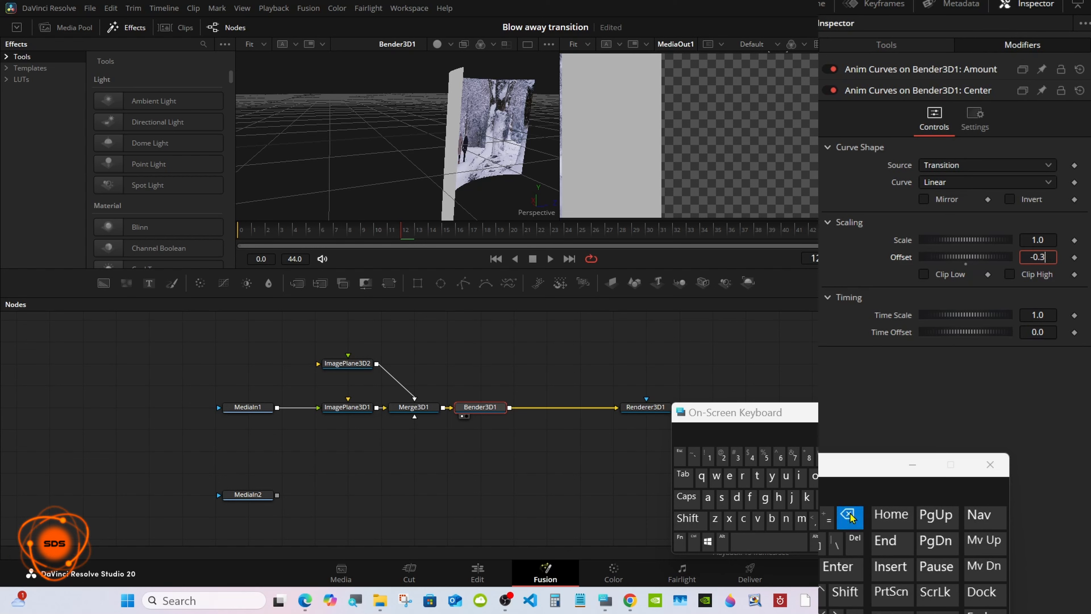
{"action": "left_click", "coordinate": [848, 514]}
{"action": "left_click", "coordinate": [781, 456]}
{"action": "left_click", "coordinate": [840, 563]}
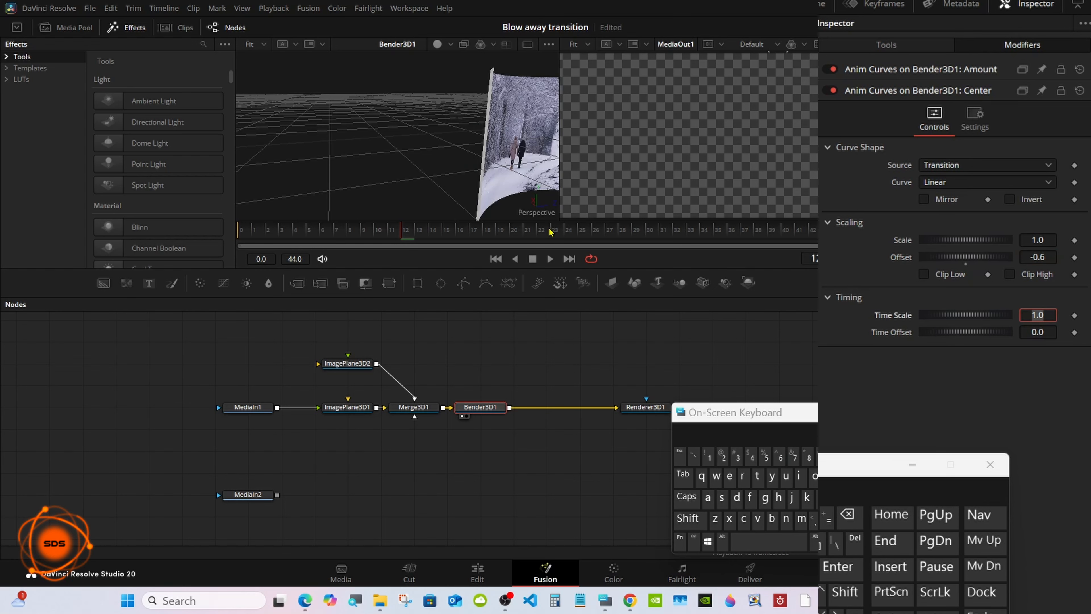
Set the Scale of the Anim Curves on Bender3D1's Center to 1.7 and return the playhead to frame 0.
{"action": "left_click_drag", "start_coordinate": [551, 232], "coordinate": [973, 246]}
{"action": "left_click", "coordinate": [1050, 242]}
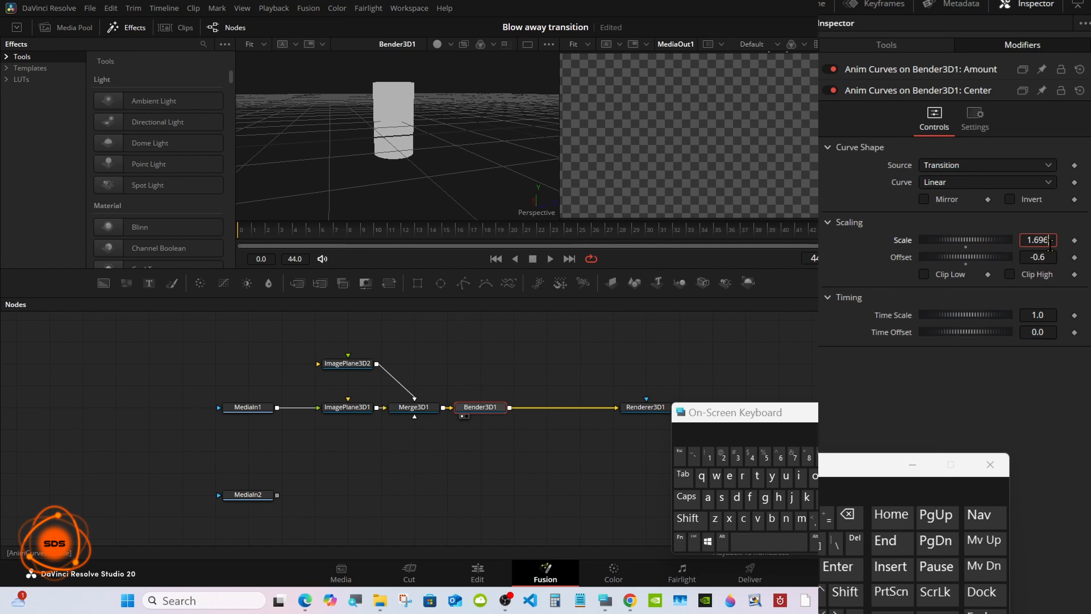
{"action": "left_click", "coordinate": [848, 513]}
{"action": "left_click", "coordinate": [848, 514]}
{"action": "left_click", "coordinate": [848, 514]}
{"action": "left_click", "coordinate": [795, 457]}
{"action": "left_click", "coordinate": [840, 567]}
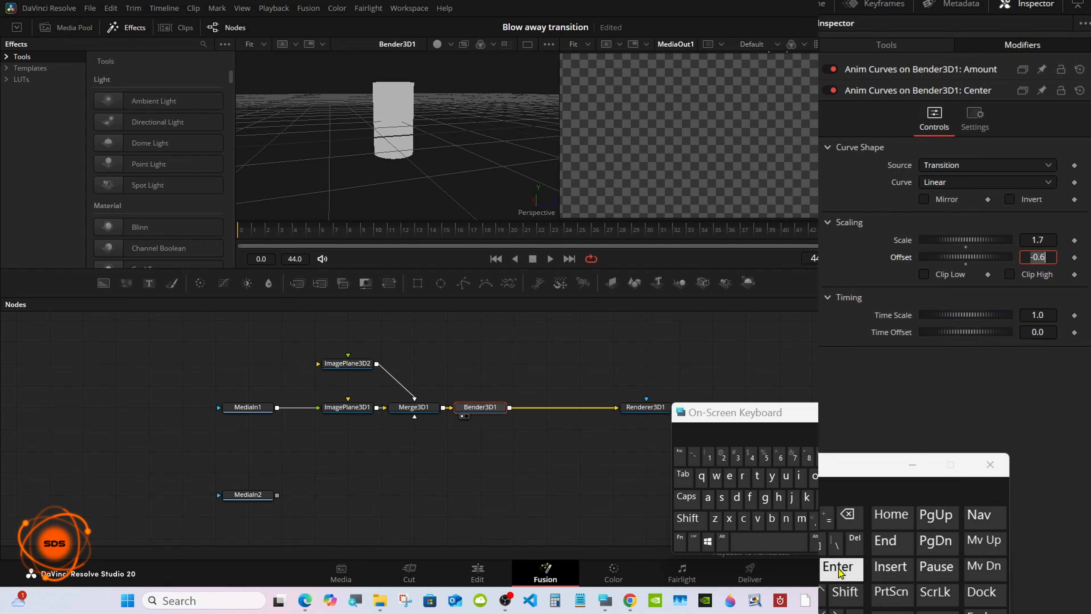
{"action": "left_click_drag", "start_coordinate": [837, 234], "coordinate": [260, 235]}
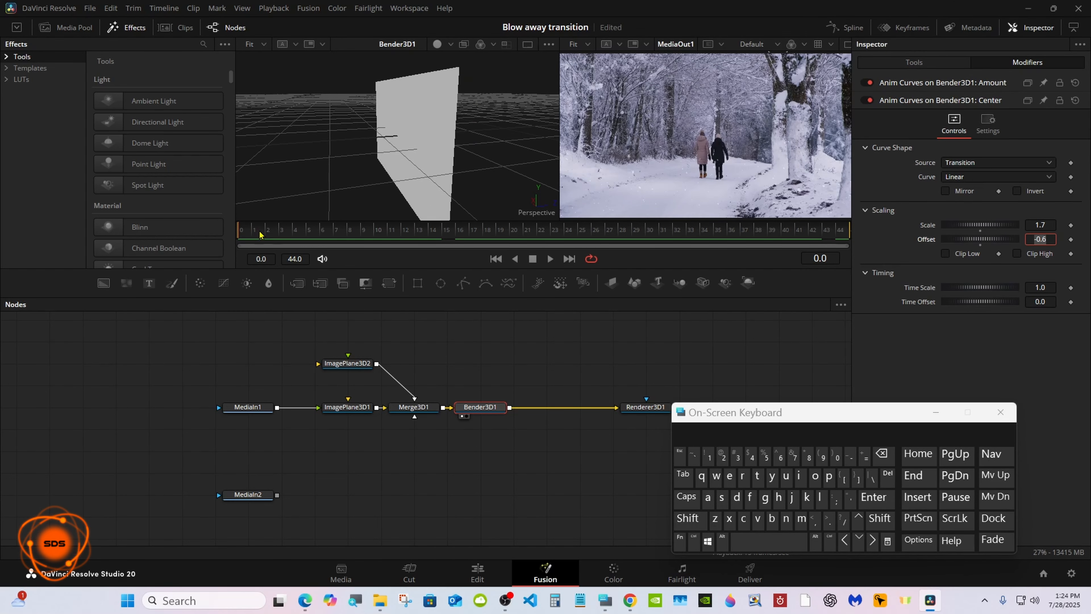
Insert a Merge 3D node after Bender3D1 and connect a new Directional Light to it, placed below the node chain.
{"action": "left_click_drag", "start_coordinate": [748, 417], "coordinate": [810, 380]}
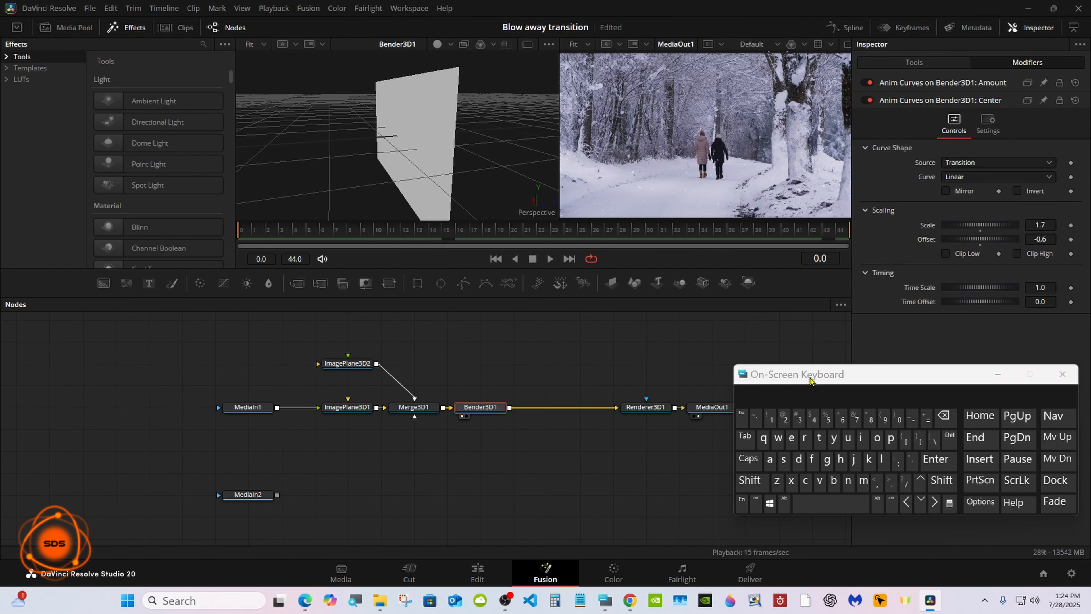
{"action": "left_click", "coordinate": [680, 283]}
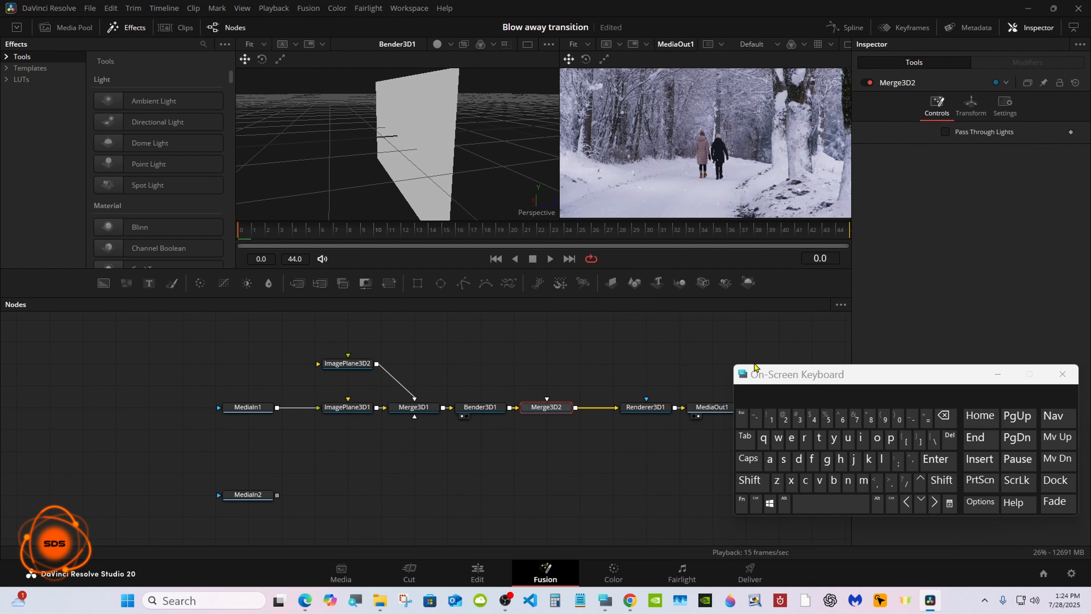
{"action": "left_click_drag", "start_coordinate": [771, 375], "coordinate": [771, 378]}
{"action": "left_click", "coordinate": [750, 486]}
{"action": "left_click", "coordinate": [815, 512]}
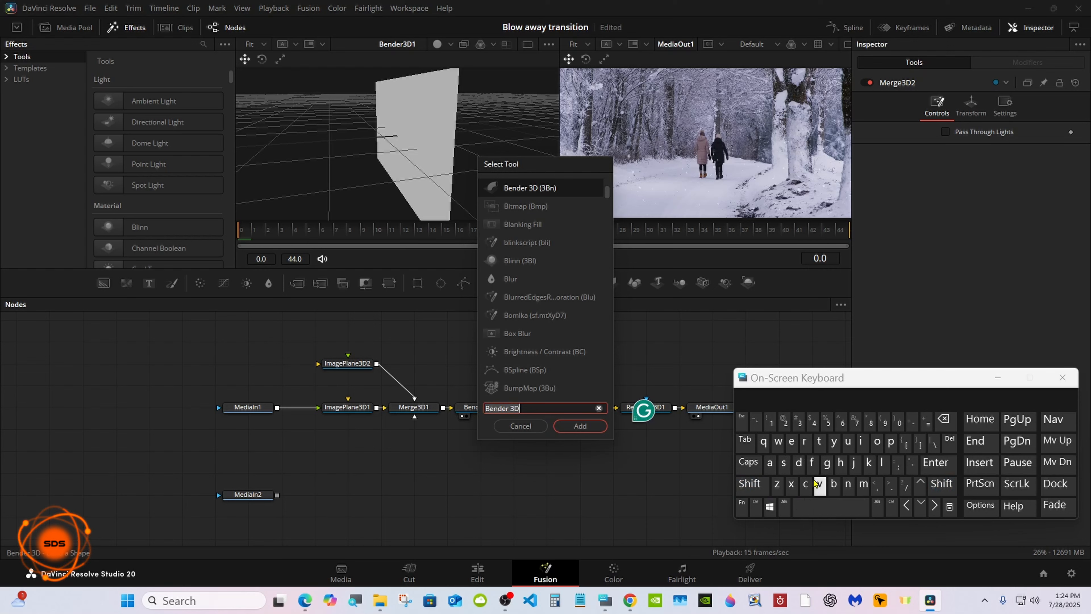
{"action": "left_click", "coordinate": [799, 461]}
{"action": "left_click", "coordinate": [860, 440]}
{"action": "left_click", "coordinate": [804, 440]}
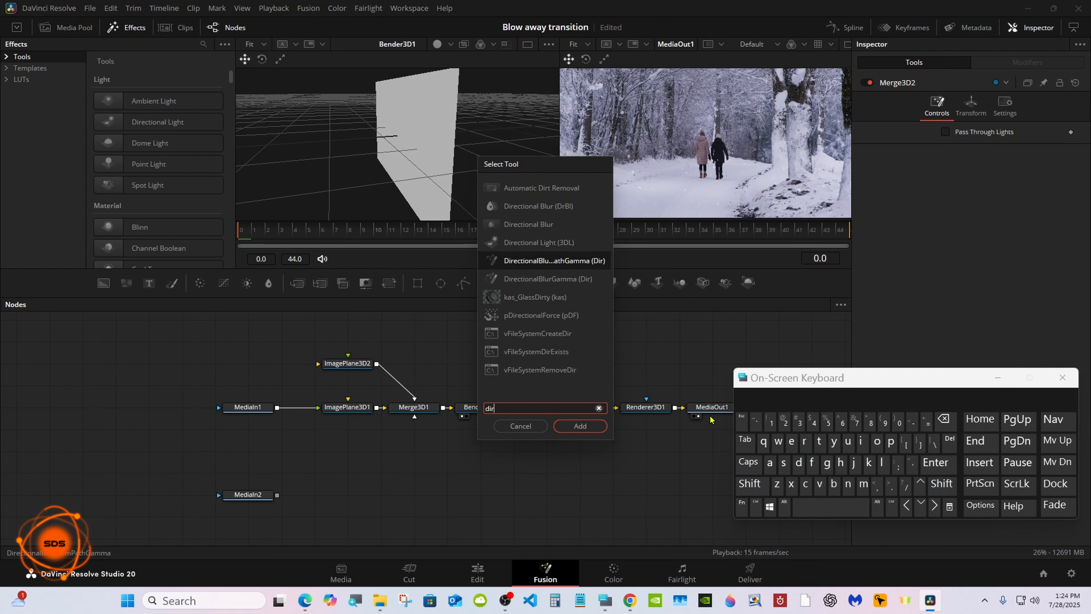
{"action": "left_click", "coordinate": [538, 243]}
{"action": "left_click", "coordinate": [579, 425]}
{"action": "left_click_drag", "start_coordinate": [350, 441], "coordinate": [615, 464]}
Switch Renderer3D1 to the Hardware Renderer and enable its lighting.
{"action": "right_click", "coordinate": [483, 178]}
{"action": "mouse_move", "coordinate": [505, 184]}
{"action": "left_click", "coordinate": [594, 184]}
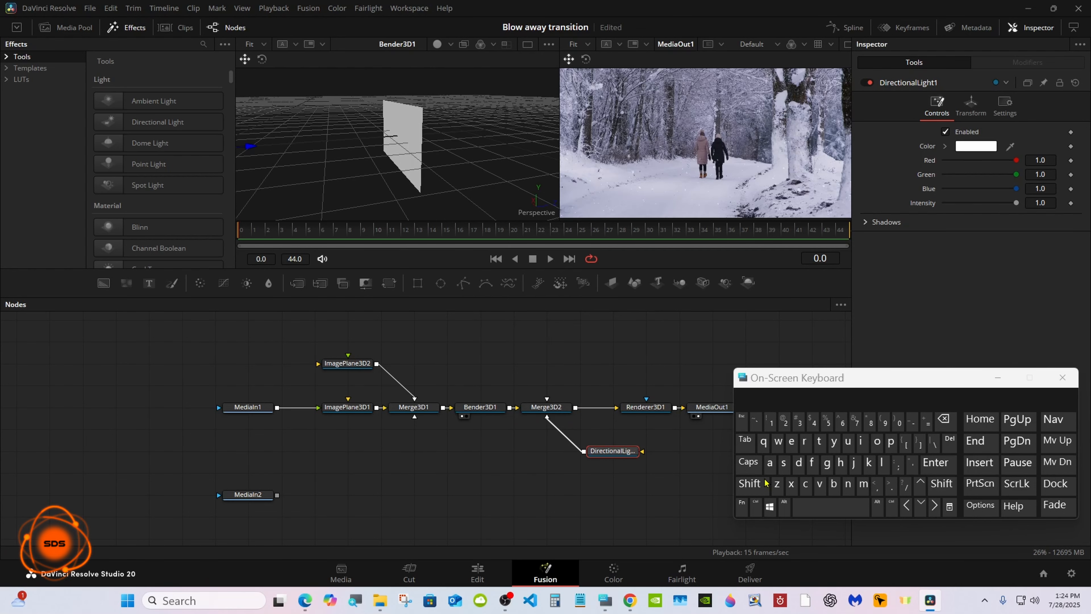
{"action": "left_click_drag", "start_coordinate": [522, 172], "coordinate": [273, 217]}
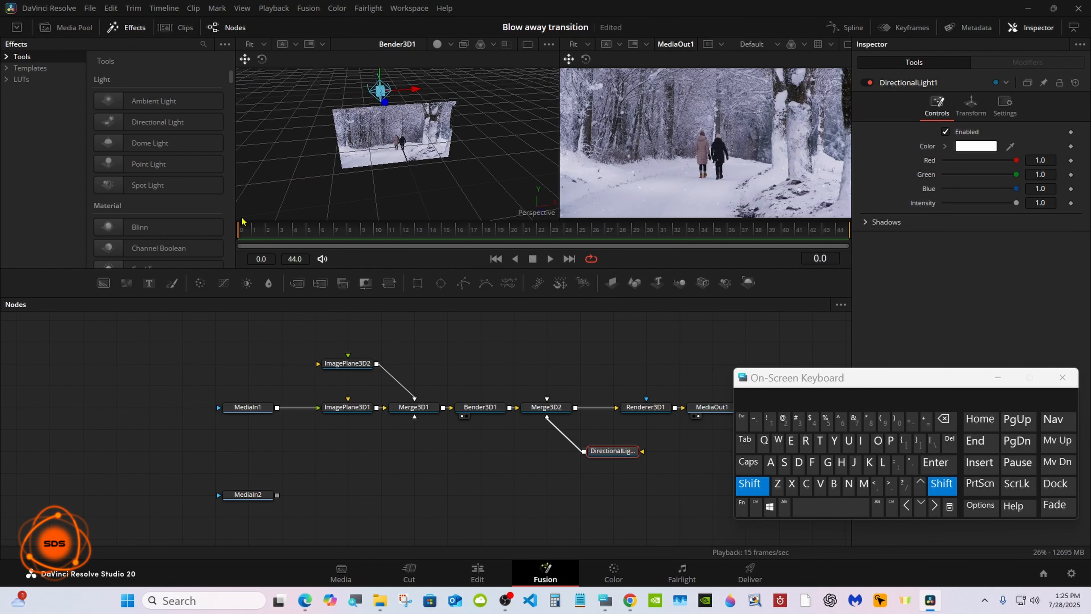
{"action": "left_click", "coordinate": [749, 484]}
{"action": "left_click_drag", "start_coordinate": [795, 381], "coordinate": [736, 454]}
{"action": "left_click", "coordinate": [650, 412]}
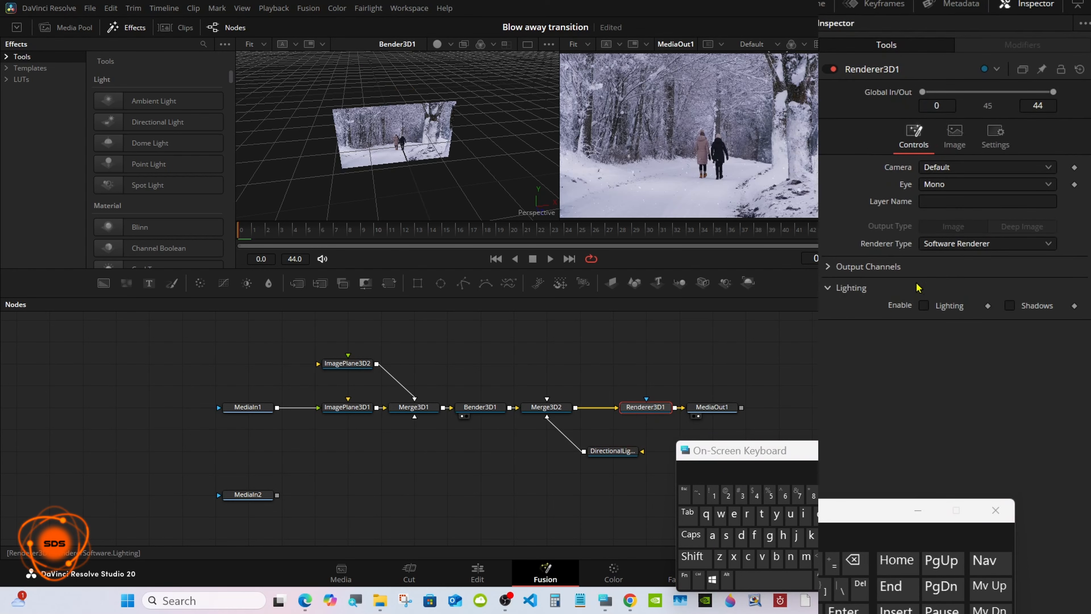
{"action": "left_click", "coordinate": [957, 248]}
{"action": "left_click", "coordinate": [955, 264]}
{"action": "left_click", "coordinate": [923, 348]}
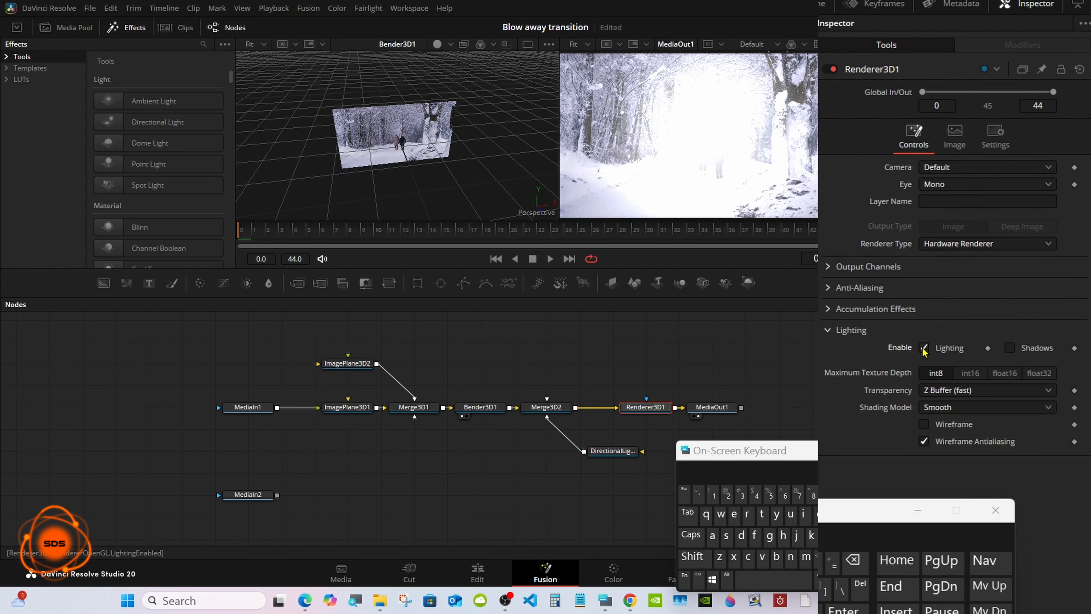
Enable Use Target on DirectionalLight1 and set its Z translation to 2.5.
{"action": "left_click", "coordinate": [613, 451]}
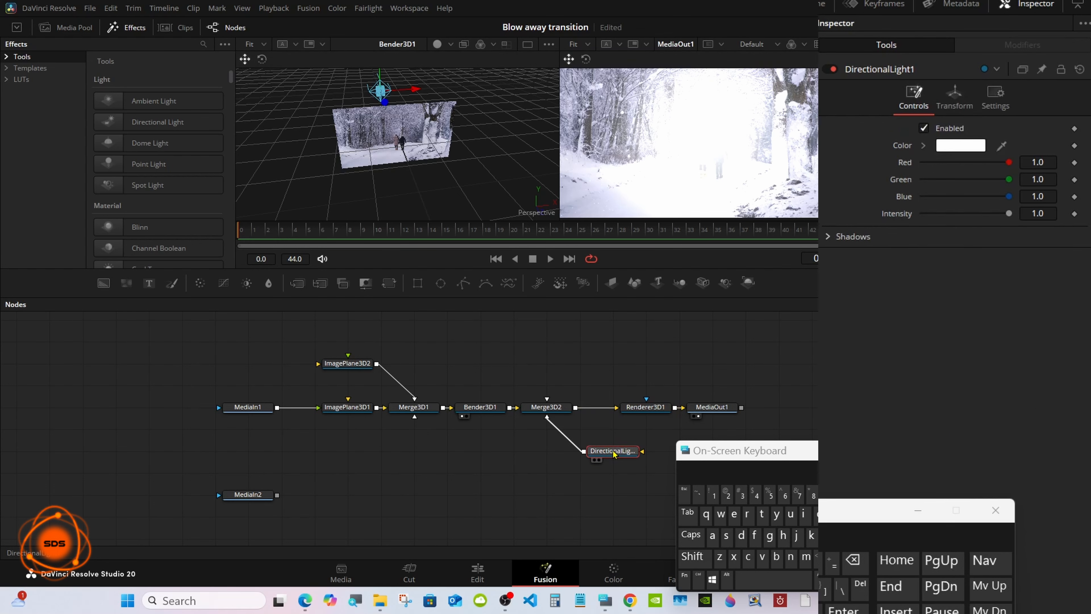
{"action": "left_click", "coordinate": [954, 96]}
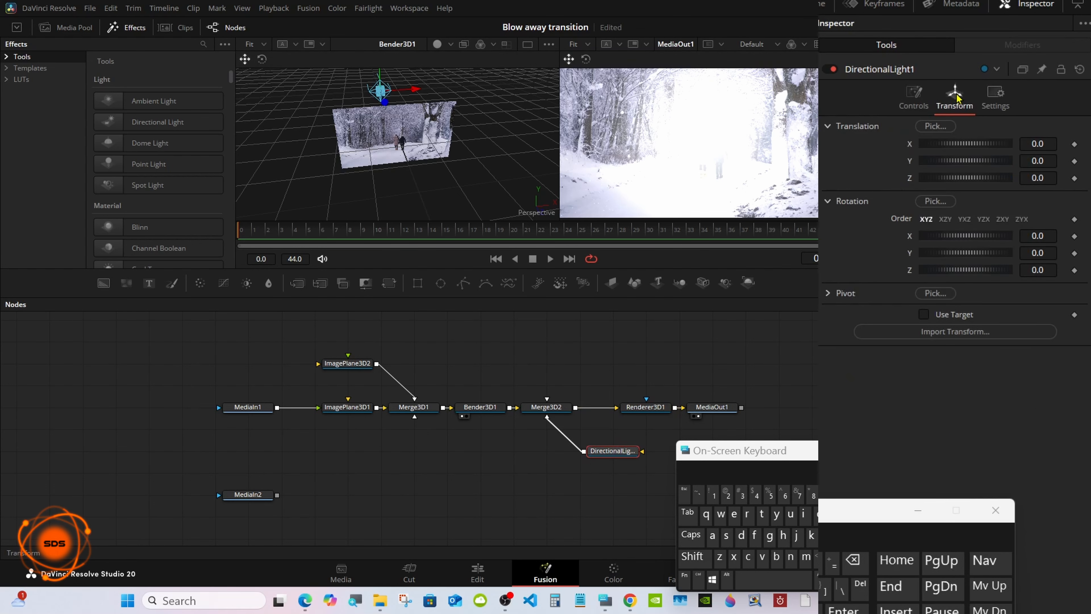
{"action": "left_click", "coordinate": [924, 315]}
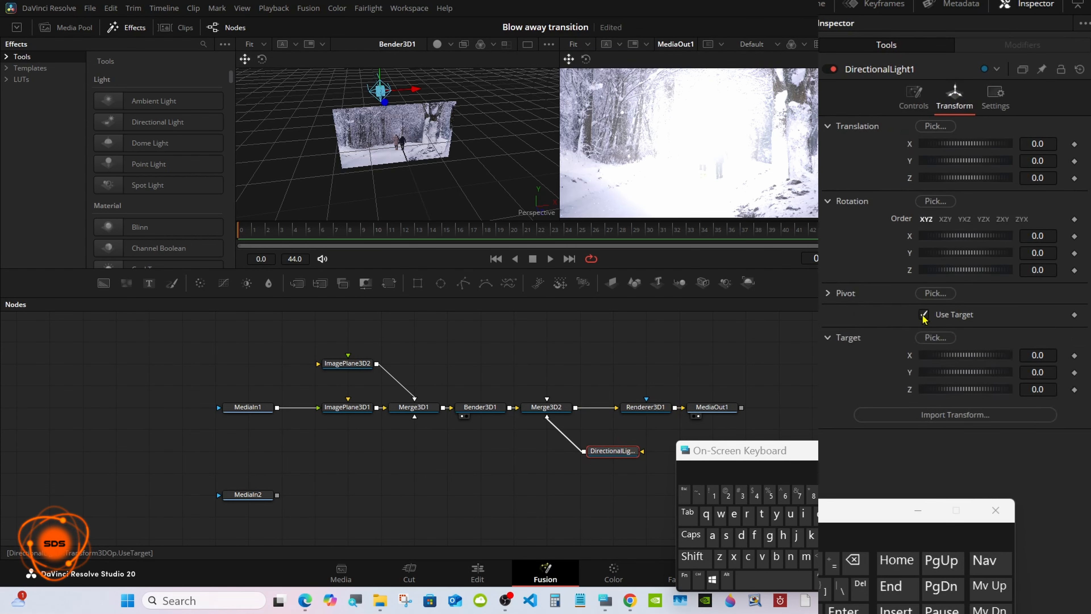
{"action": "left_click", "coordinate": [1047, 176]}
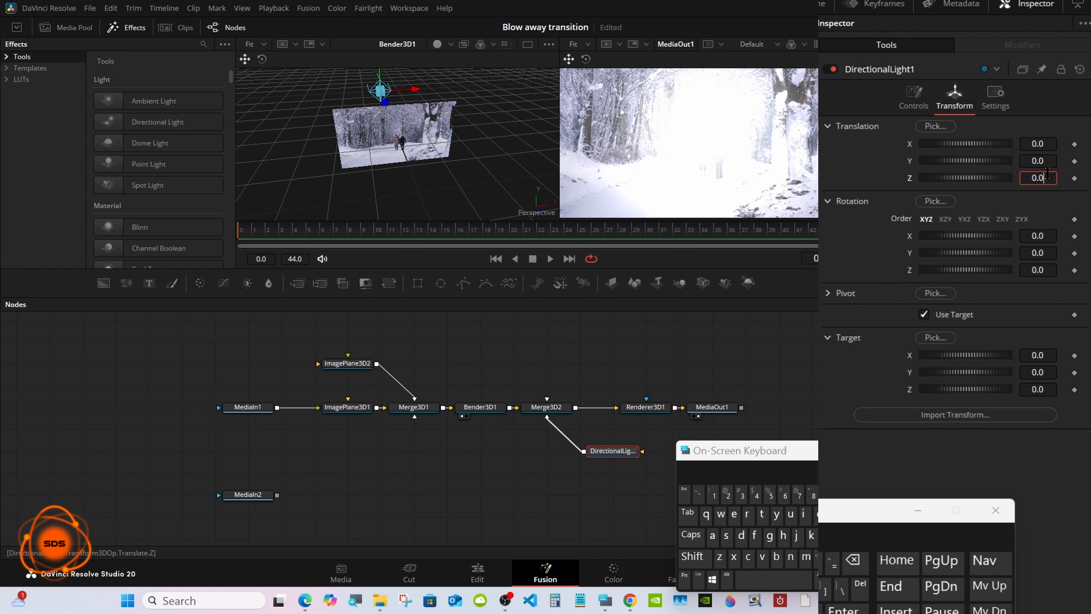
{"action": "left_click", "coordinate": [852, 560]}
{"action": "left_click", "coordinate": [853, 560]}
{"action": "left_click", "coordinate": [853, 560]}
{"action": "left_click", "coordinate": [727, 495]}
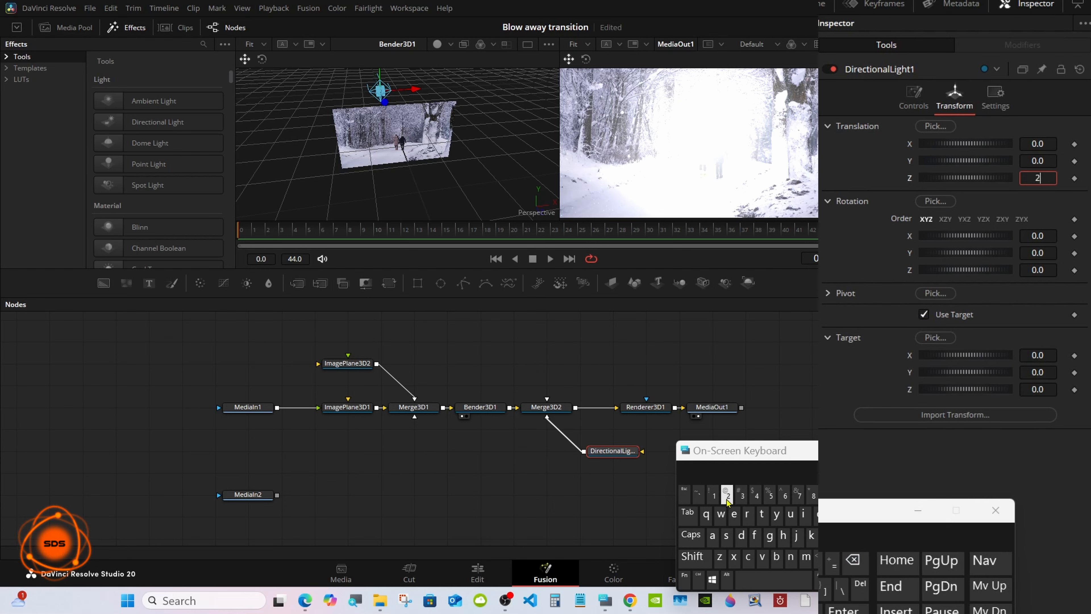
{"action": "left_click", "coordinate": [833, 557]}
{"action": "left_click", "coordinate": [770, 497]}
{"action": "left_click", "coordinate": [840, 610]}
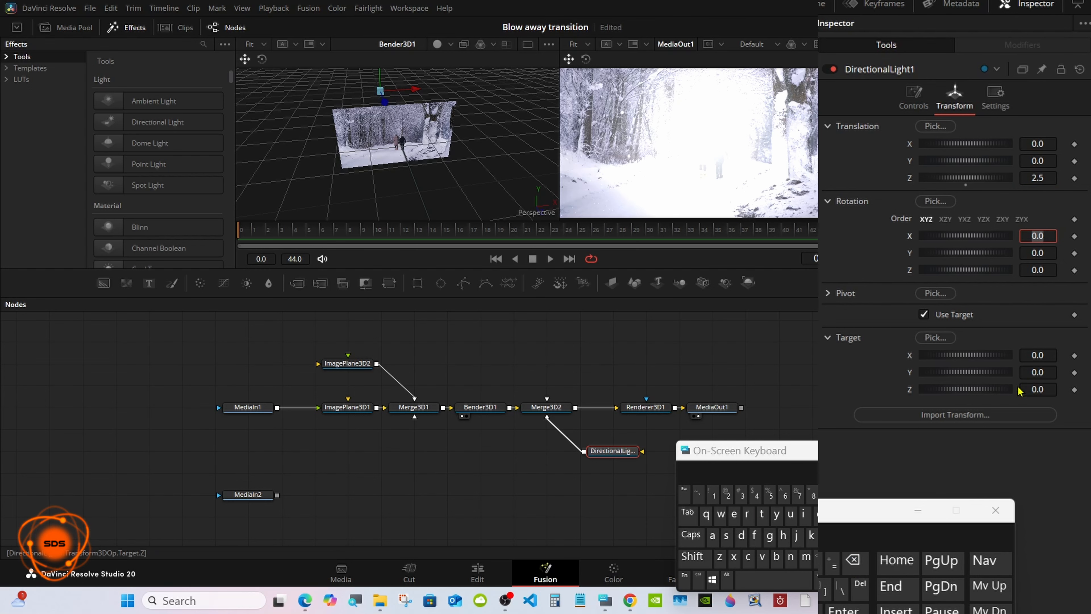
Set the Z target of DirectionalLight1 to 1.5.
{"action": "left_click", "coordinate": [1048, 387]}
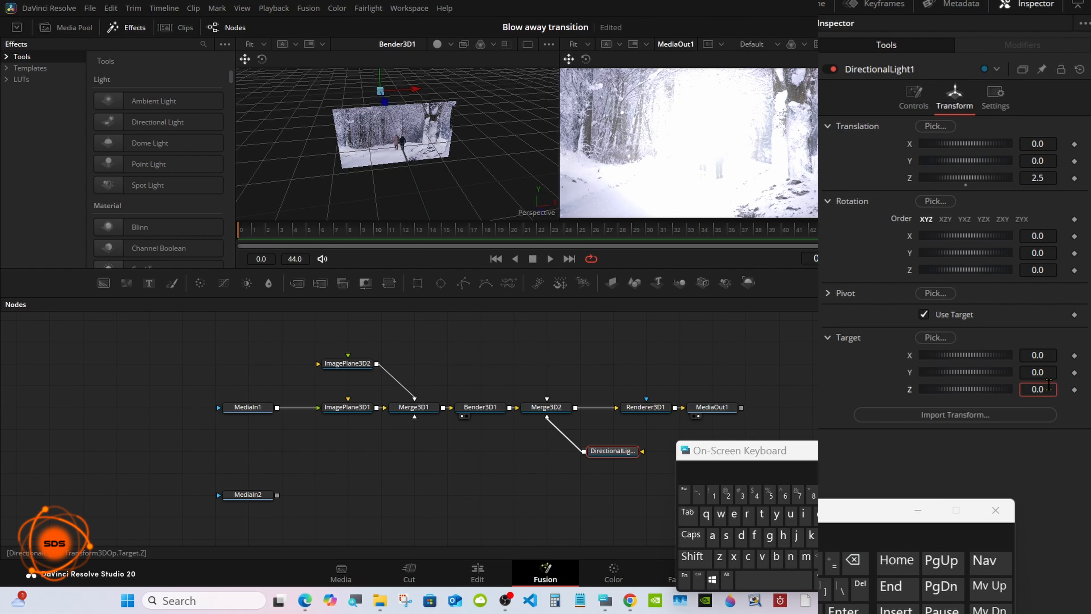
{"action": "left_click", "coordinate": [853, 559]}
{"action": "left_click", "coordinate": [853, 559]}
{"action": "left_click", "coordinate": [853, 559]}
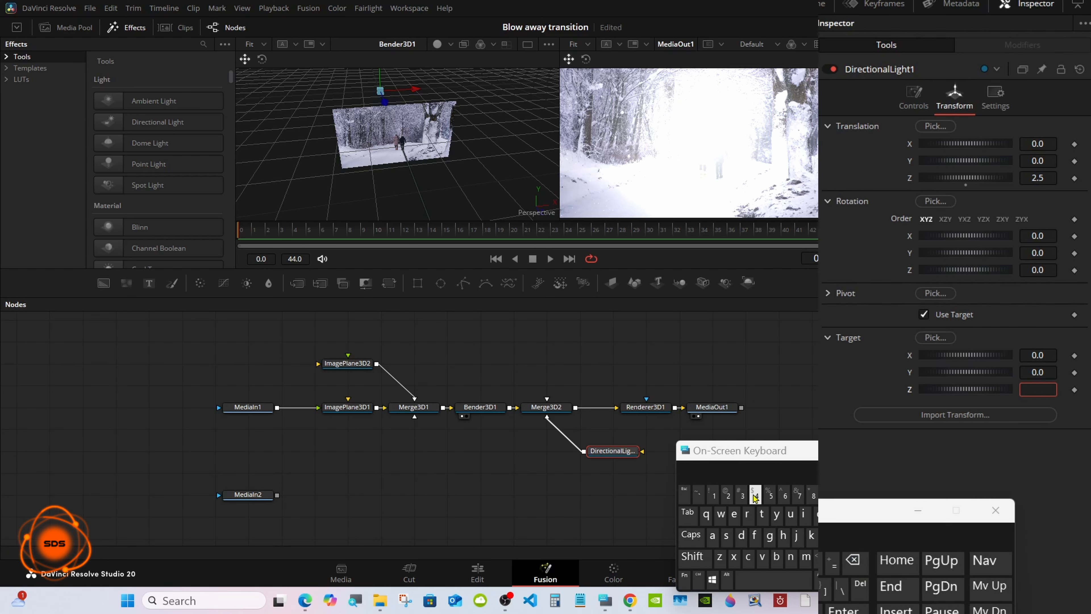
{"action": "left_click", "coordinate": [713, 494]}
{"action": "left_click", "coordinate": [832, 558]}
{"action": "left_click", "coordinate": [770, 494]}
{"action": "left_click", "coordinate": [845, 609]}
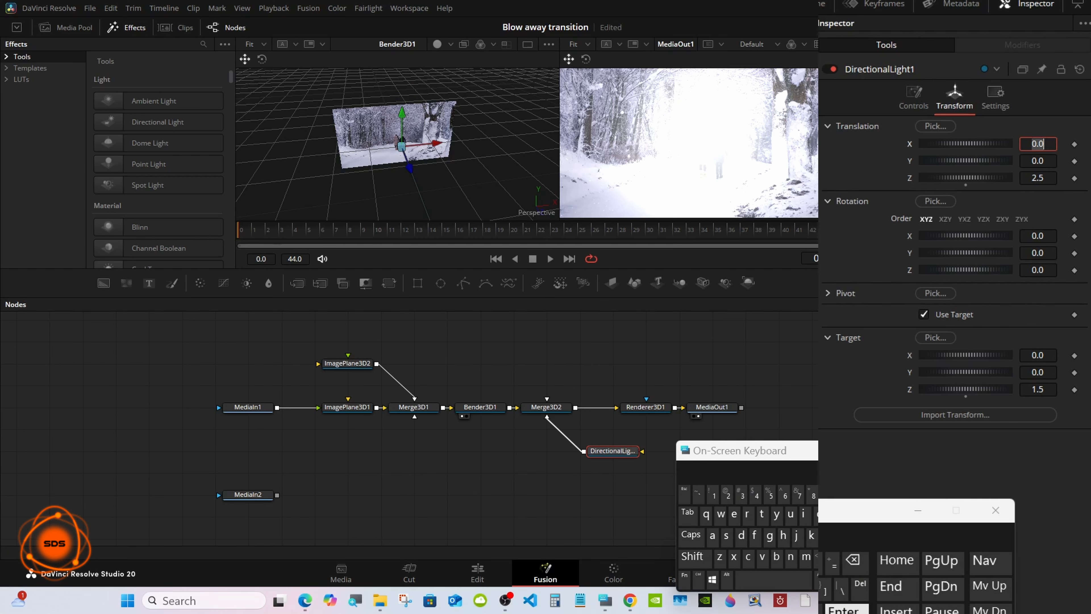
Set the X translation of DirectionalLight1 to 2.0.
{"action": "left_click", "coordinate": [778, 452]}
{"action": "left_click_drag", "start_coordinate": [779, 452], "coordinate": [778, 429]}
{"action": "right_click", "coordinate": [463, 163]}
{"action": "mouse_move", "coordinate": [494, 159]}
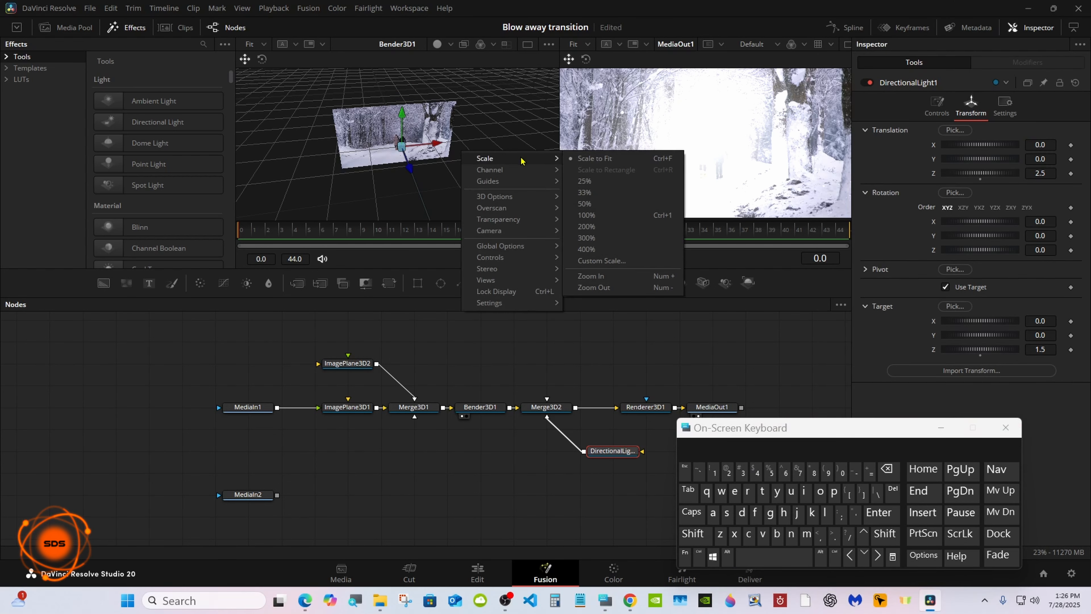
{"action": "left_click", "coordinate": [593, 287]}
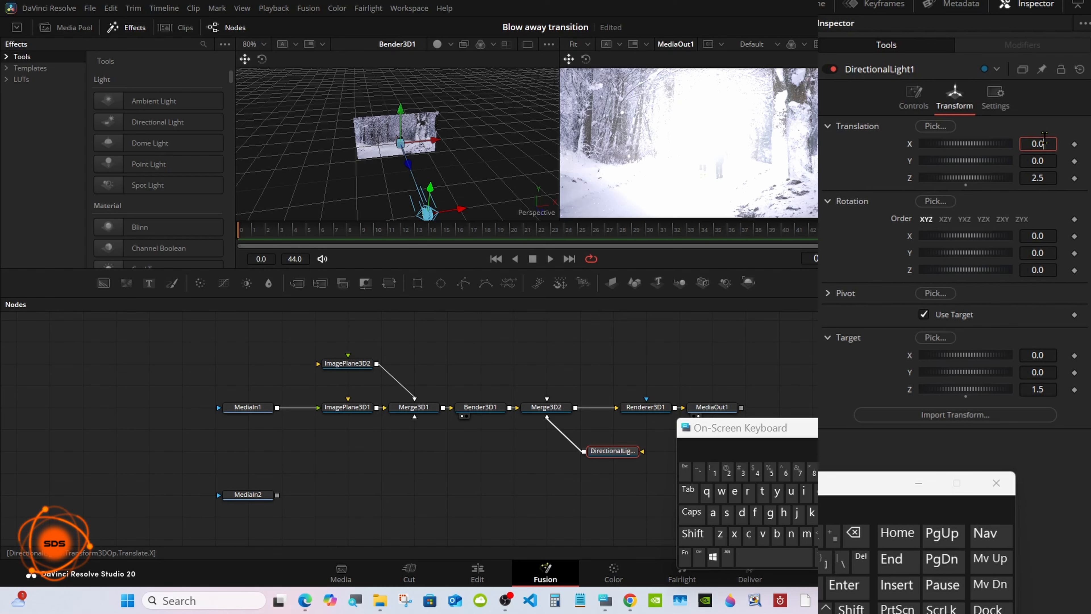
{"action": "left_click", "coordinate": [854, 533]}
{"action": "left_click", "coordinate": [727, 473]}
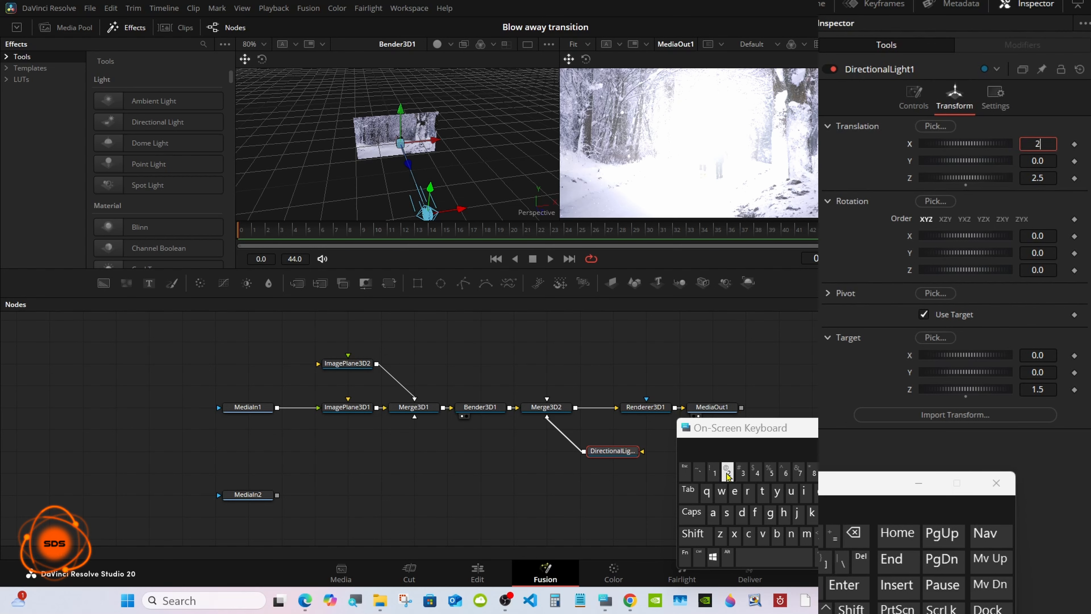
{"action": "left_click", "coordinate": [844, 584]}
{"action": "right_click", "coordinate": [480, 118]}
{"action": "mouse_move", "coordinate": [502, 123]}
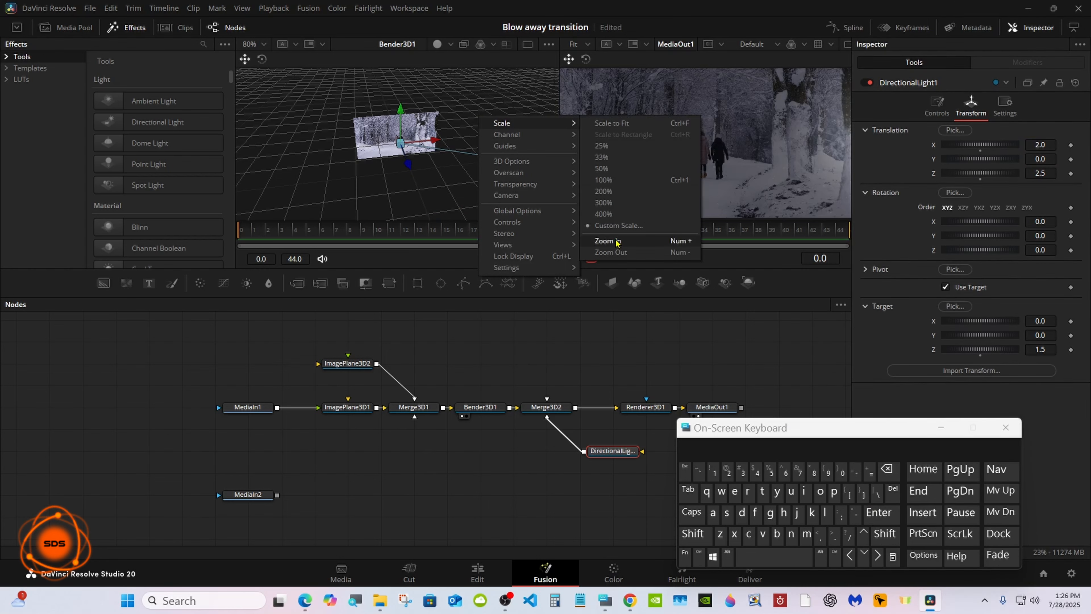
{"action": "left_click", "coordinate": [615, 253]}
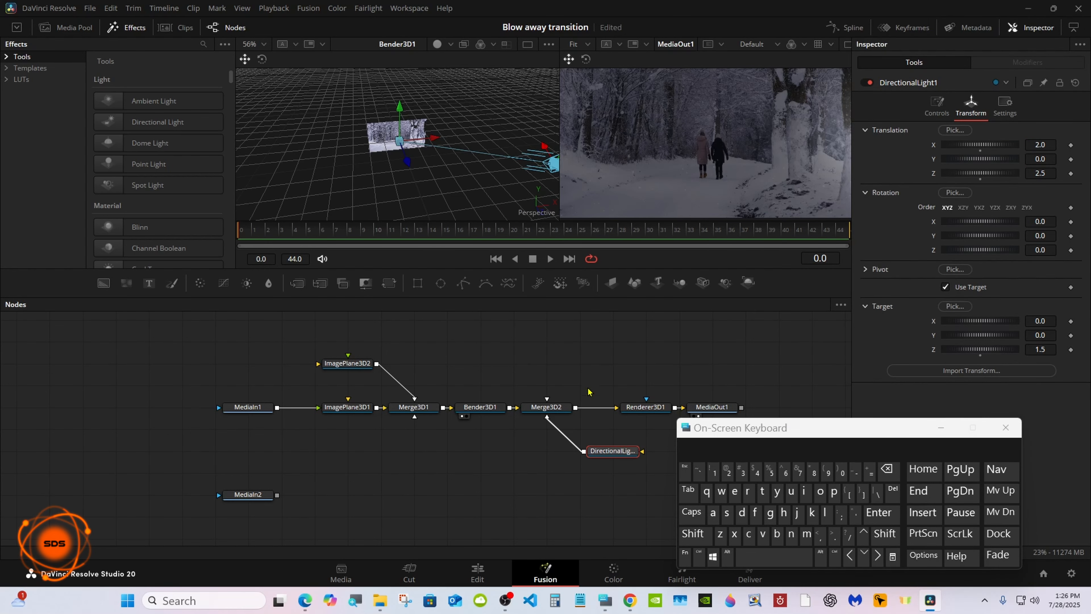
Add a second Directional Light connected to Merge3D2 and place it below Bender3D1.
{"action": "left_click", "coordinate": [546, 406]}
{"action": "left_click", "coordinate": [692, 533]}
{"action": "left_click", "coordinate": [759, 555]}
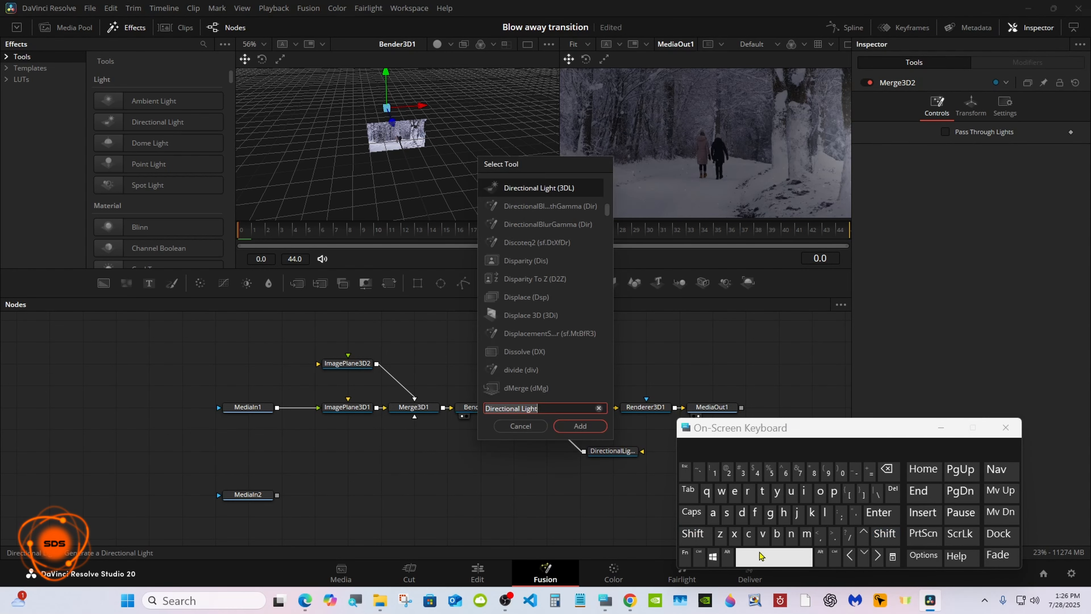
{"action": "left_click", "coordinate": [580, 425]}
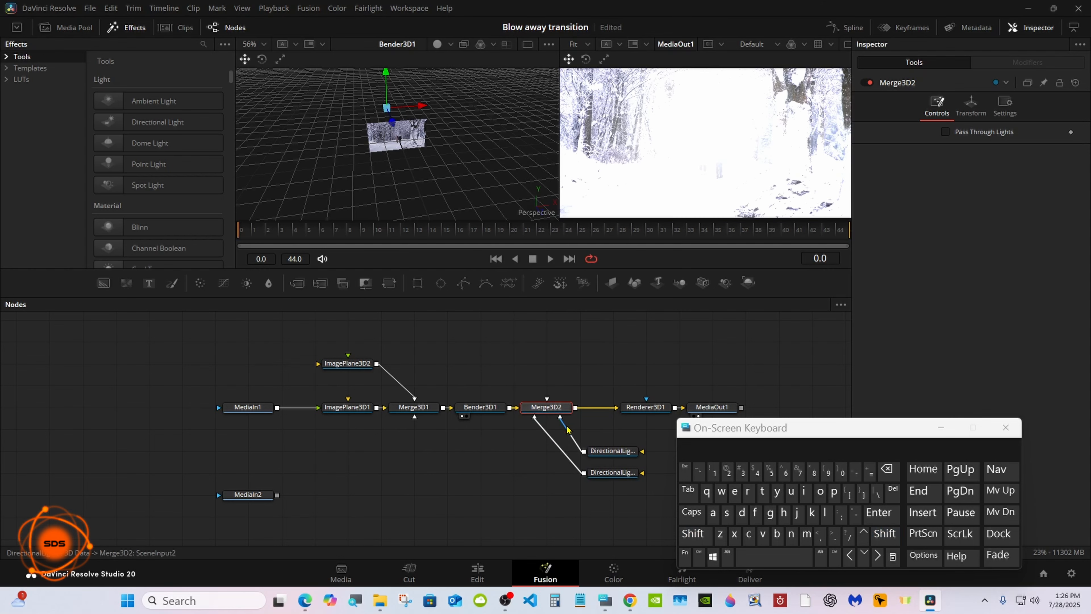
Enable Use Target on DirectionalLight2 and set its Z translation to 2.5.
{"action": "left_click", "coordinate": [970, 107]}
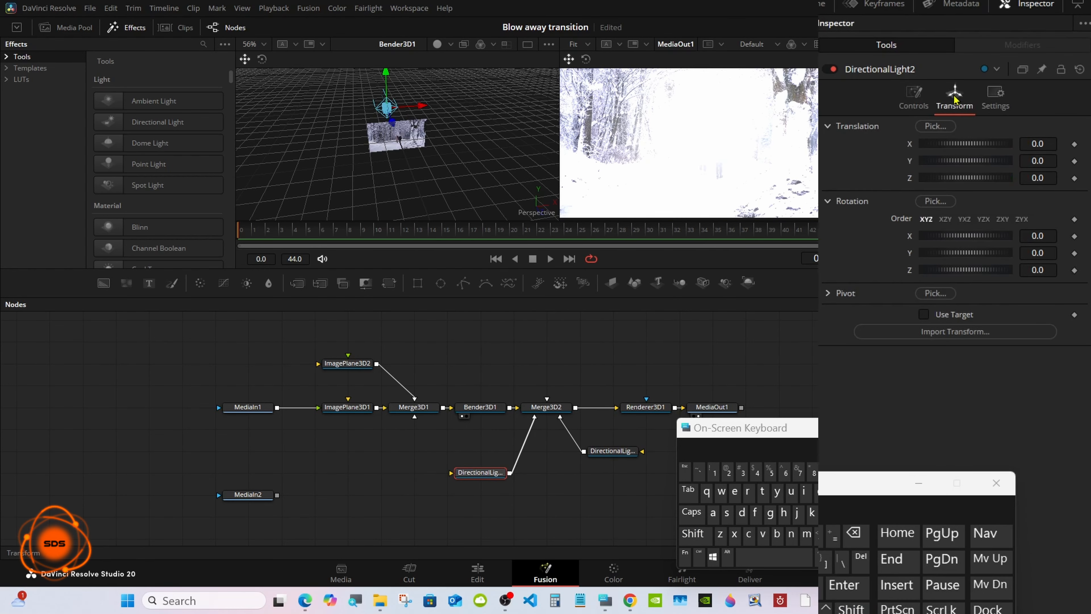
{"action": "left_click", "coordinate": [828, 296]}
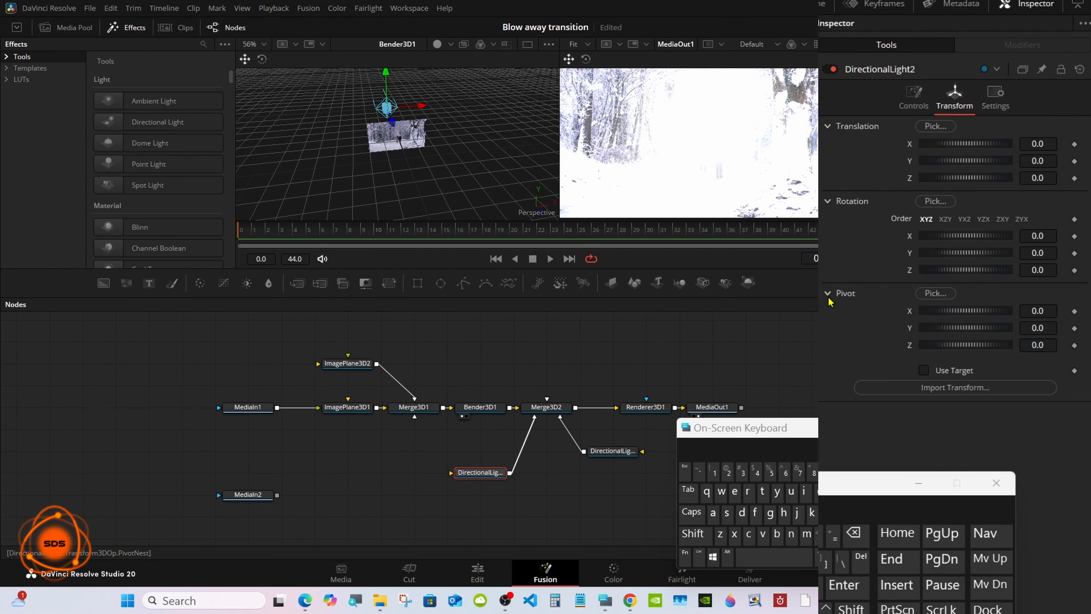
{"action": "left_click", "coordinate": [923, 369]}
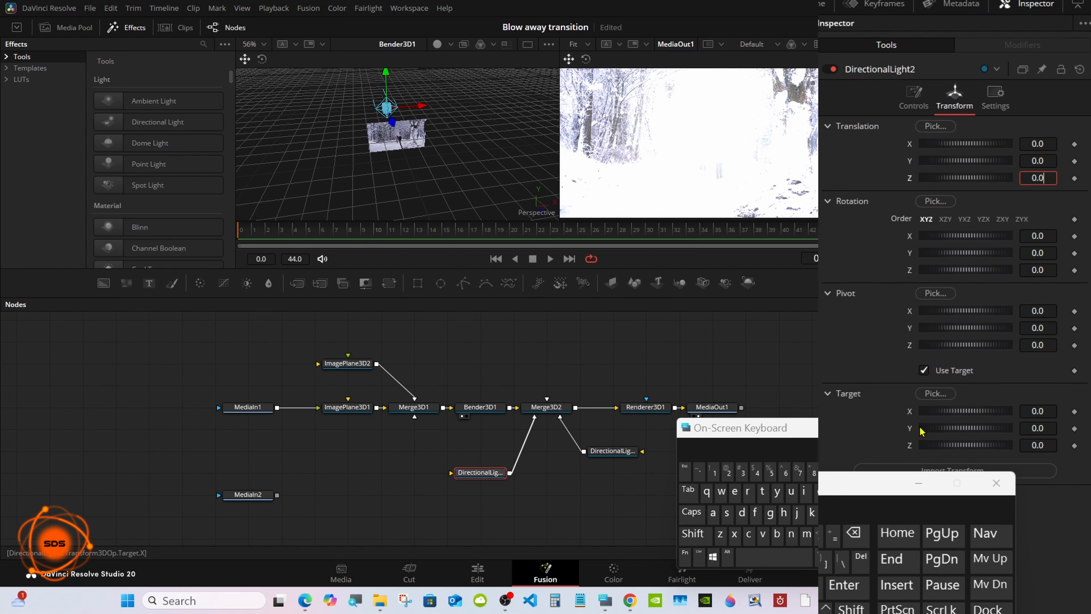
{"action": "left_click", "coordinate": [856, 534]}
{"action": "left_click", "coordinate": [856, 534]}
{"action": "left_click", "coordinate": [855, 534]}
{"action": "left_click", "coordinate": [728, 473]}
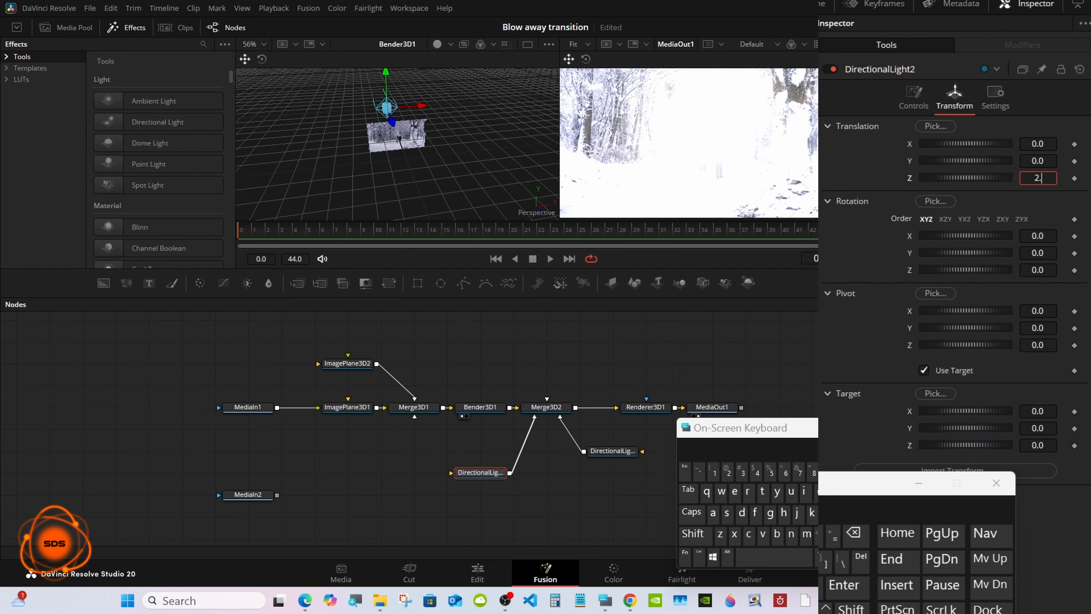
{"action": "type", "text": "."}
{"action": "left_click", "coordinate": [771, 473]}
{"action": "left_click", "coordinate": [844, 585]}
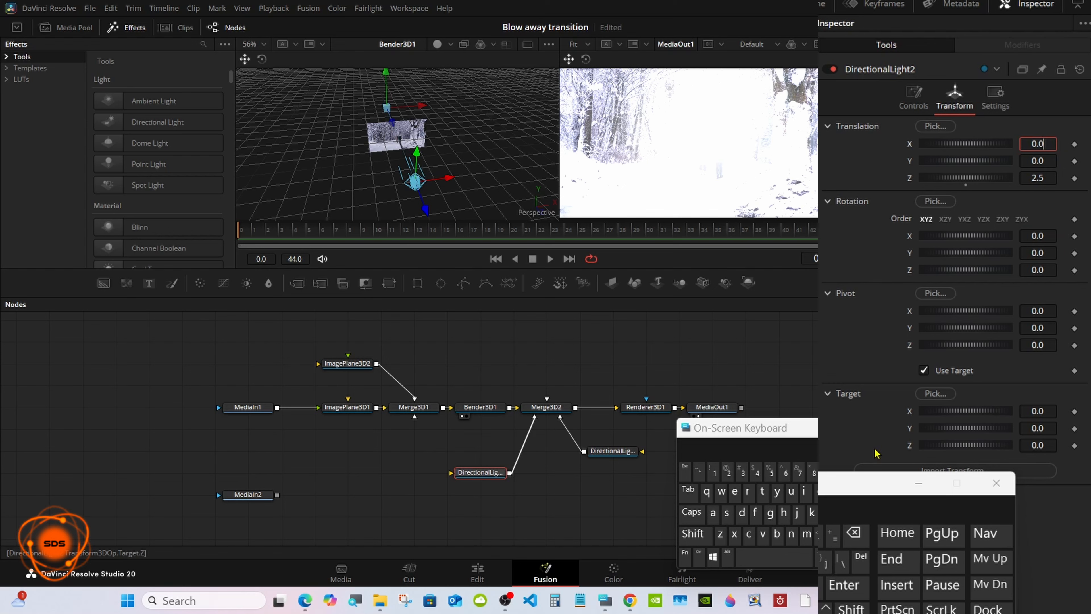
Set the X translation of DirectionalLight2 to -2.0.
{"action": "left_click", "coordinate": [855, 532]}
{"action": "left_click", "coordinate": [854, 532]}
{"action": "left_click", "coordinate": [854, 532]}
{"action": "type", "text": "-"}
{"action": "left_click", "coordinate": [734, 478]}
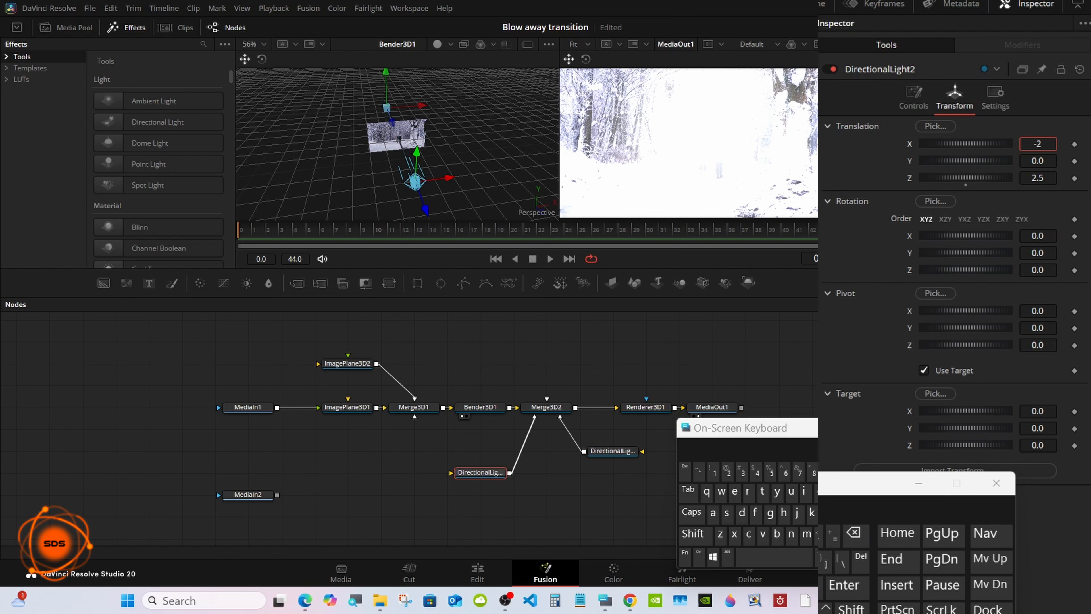
{"action": "type", "text": ".0"}
{"action": "left_click", "coordinate": [844, 590]}
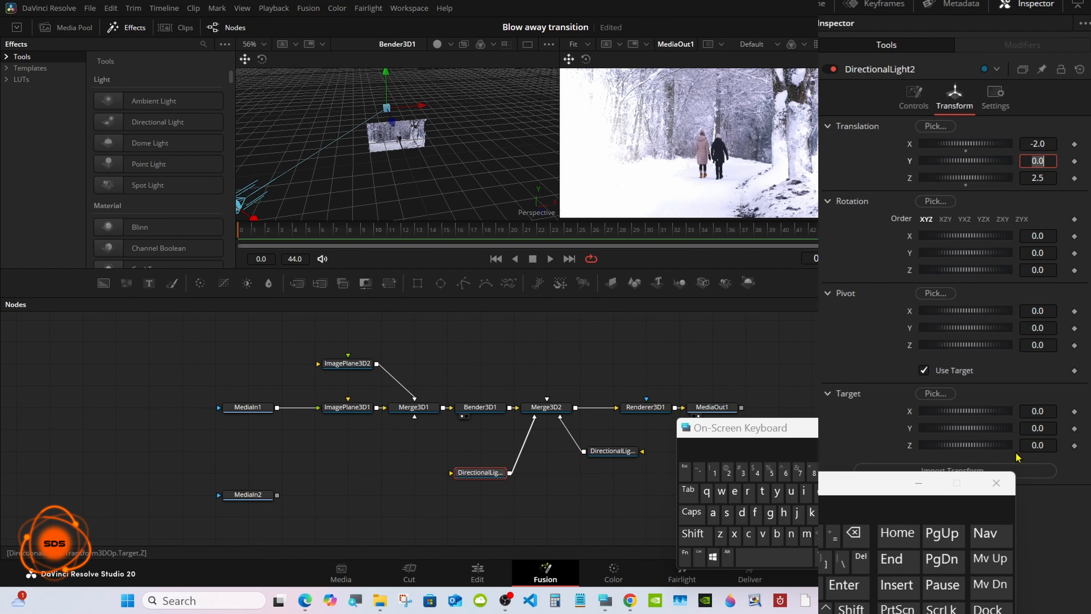
Set the Z target of DirectionalLight2 to 1.5.
{"action": "left_click_drag", "start_coordinate": [874, 490], "coordinate": [825, 505]}
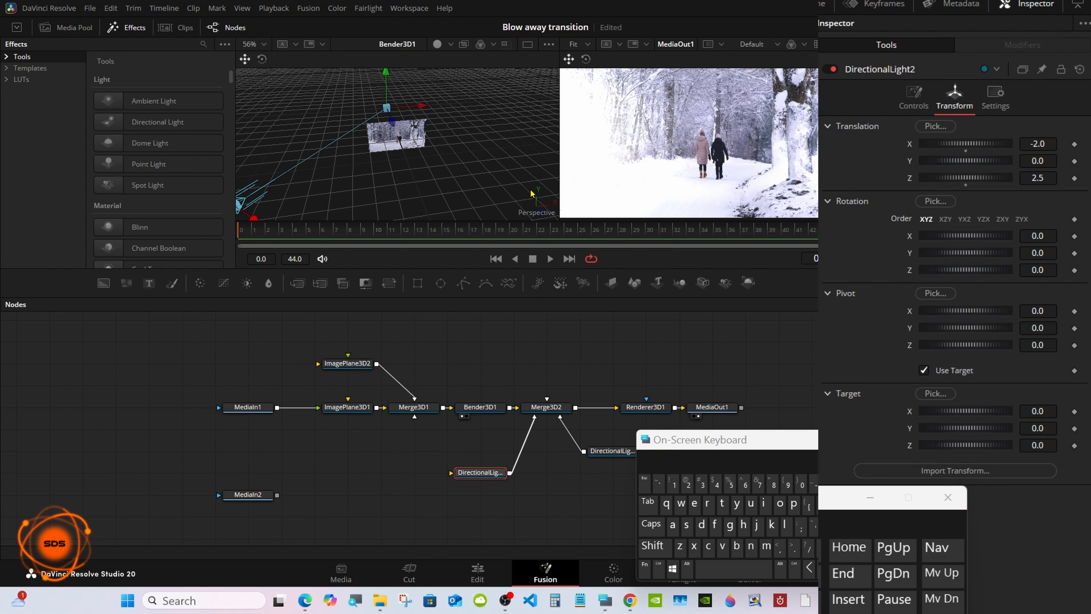
{"action": "left_click", "coordinate": [1048, 444]}
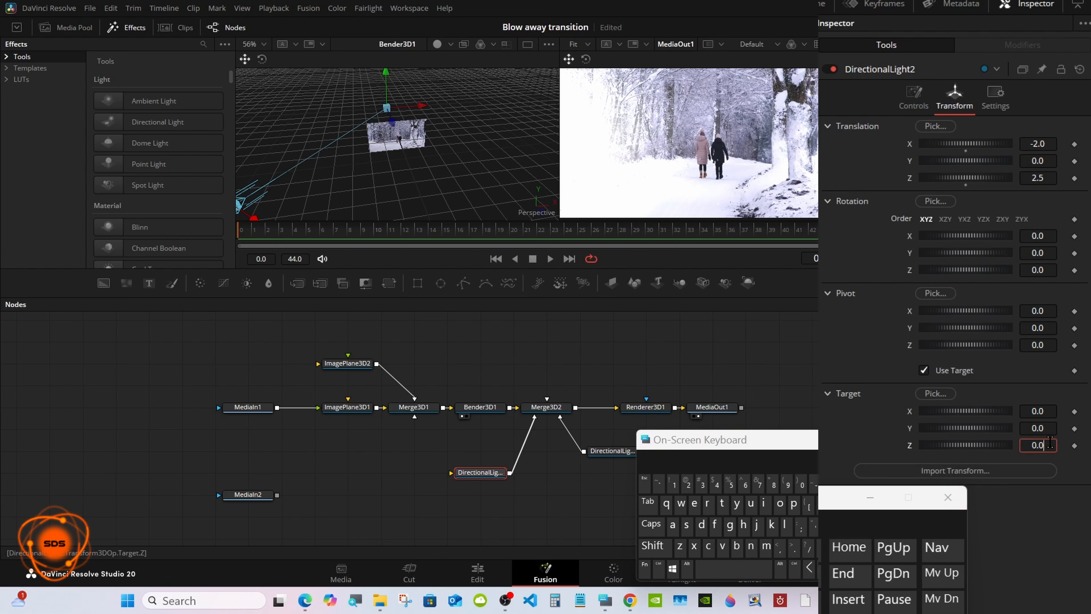
{"action": "left_click", "coordinate": [820, 550]}
{"action": "left_click", "coordinate": [819, 551]}
{"action": "left_click", "coordinate": [819, 551]}
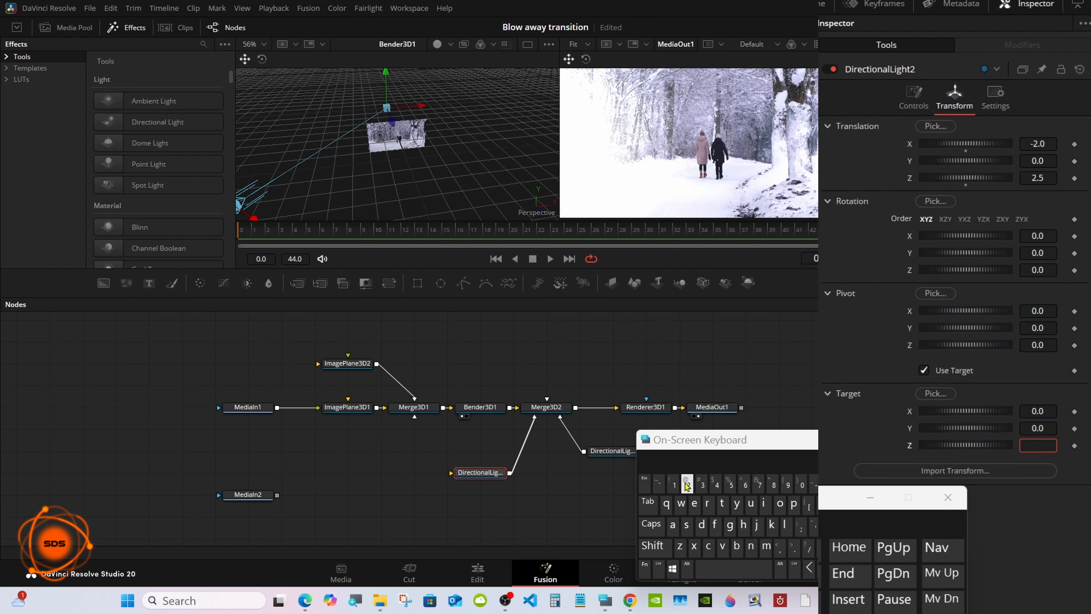
{"action": "left_click", "coordinate": [673, 484]}
{"action": "left_click", "coordinate": [794, 549]}
{"action": "left_click", "coordinate": [731, 483]}
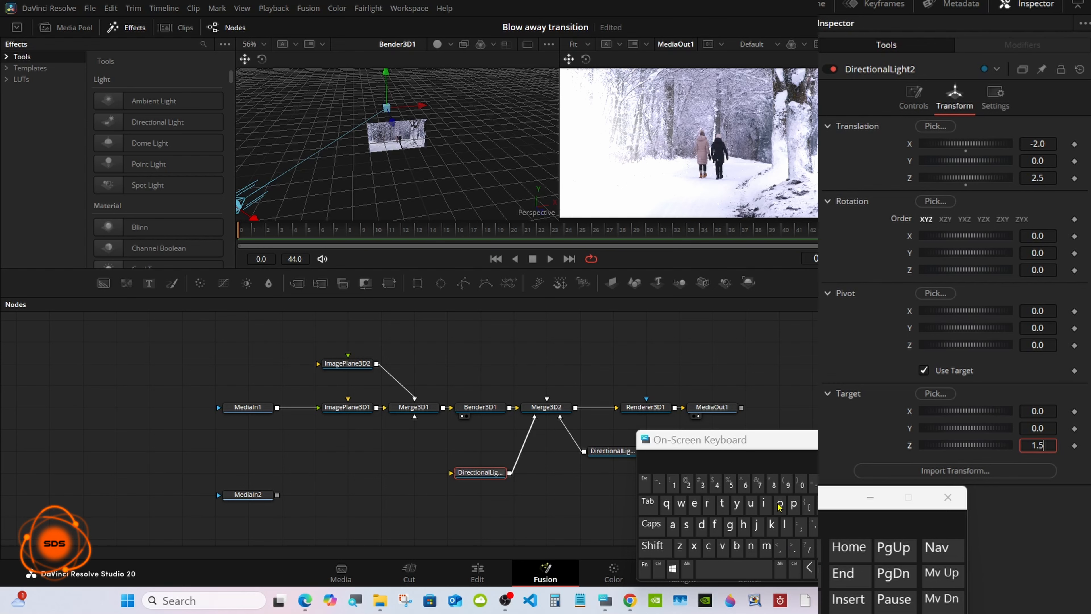
{"action": "key", "text": "Tab"}
{"action": "left_click_drag", "start_coordinate": [726, 444], "coordinate": [725, 450]}
Go to frame 28 and stop ImagePlane3D1 from being affected by lights.
{"action": "left_click_drag", "start_coordinate": [239, 231], "coordinate": [686, 231]}
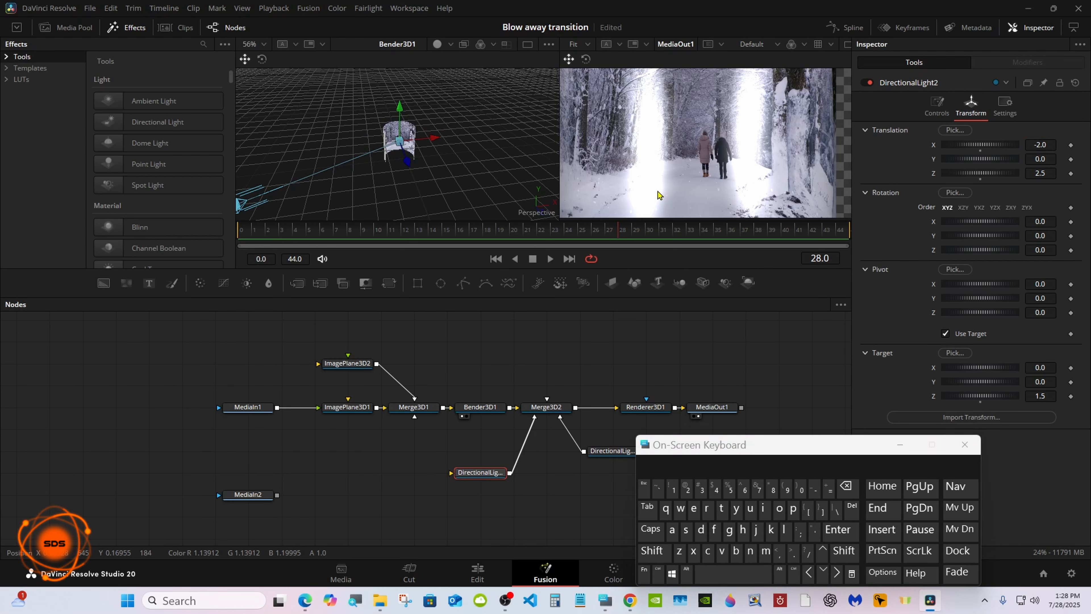
{"action": "left_click", "coordinate": [347, 407]}
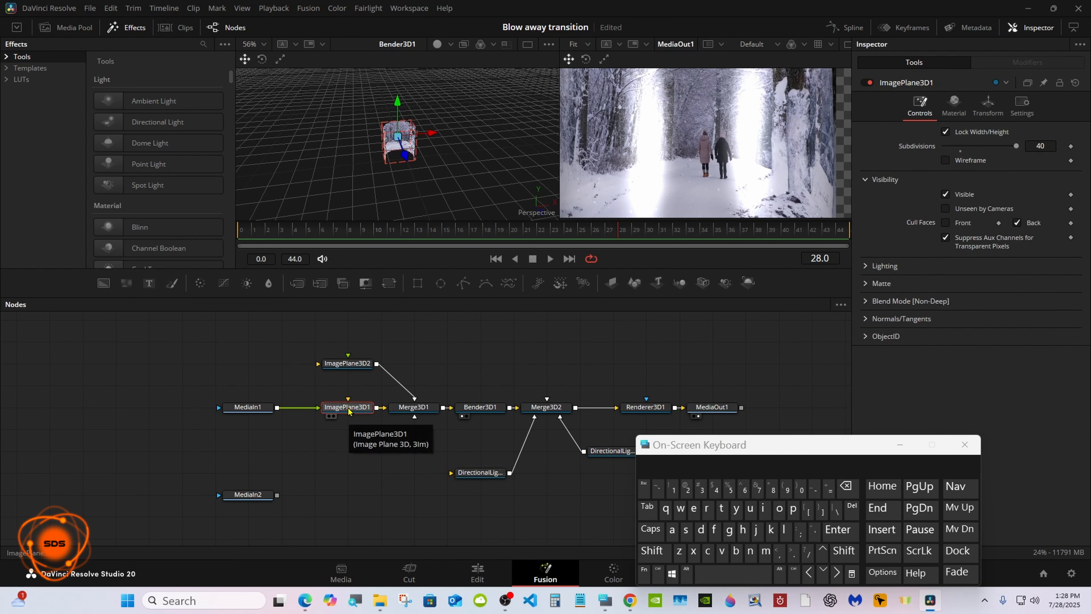
{"action": "left_click", "coordinate": [828, 289]}
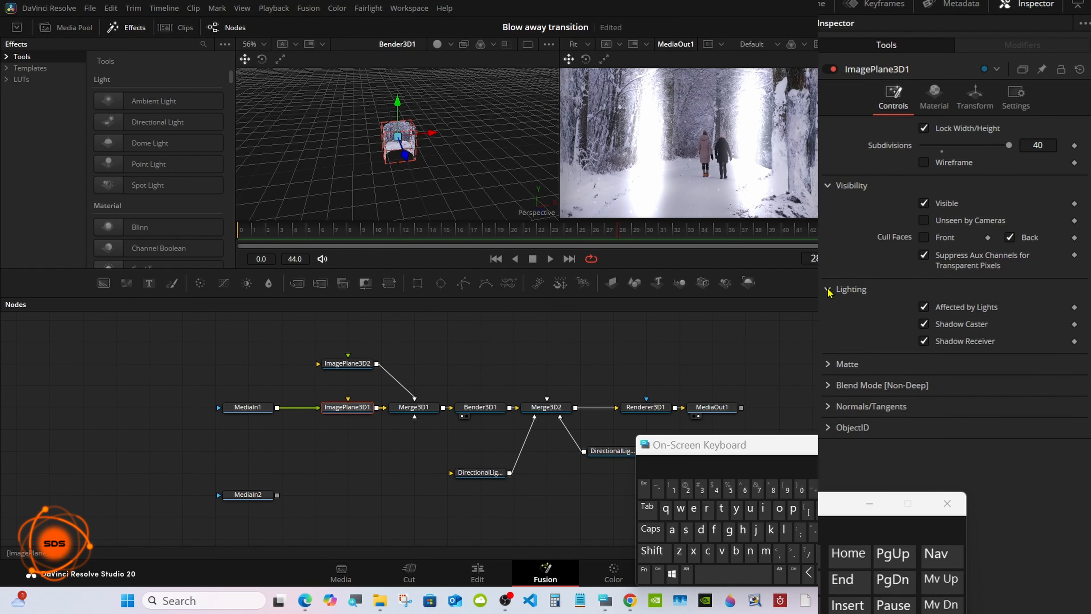
{"action": "left_click", "coordinate": [923, 308]}
At frame 18, enable Two Sided lighting in ImagePlane3D2's material.
{"action": "left_click", "coordinate": [494, 233]}
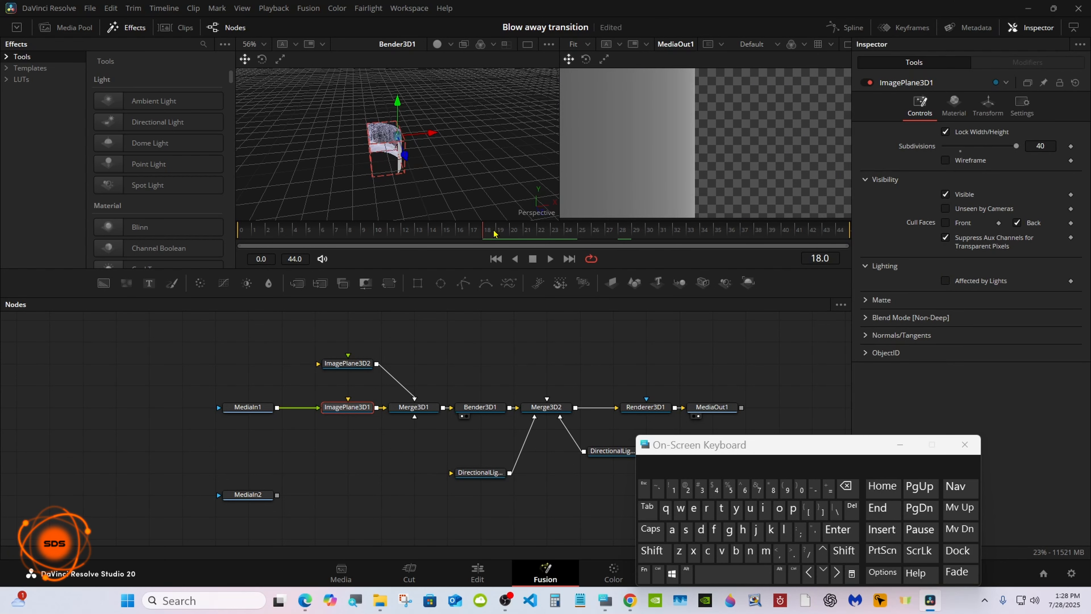
{"action": "left_click", "coordinate": [355, 365]}
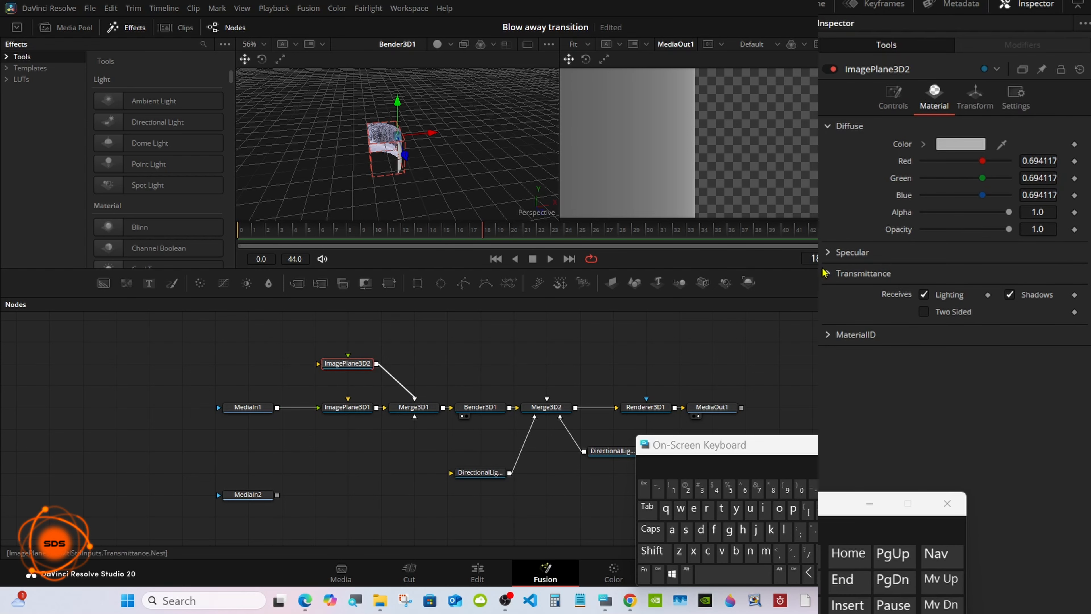
{"action": "left_click", "coordinate": [923, 312]}
{"action": "left_click", "coordinate": [922, 314]}
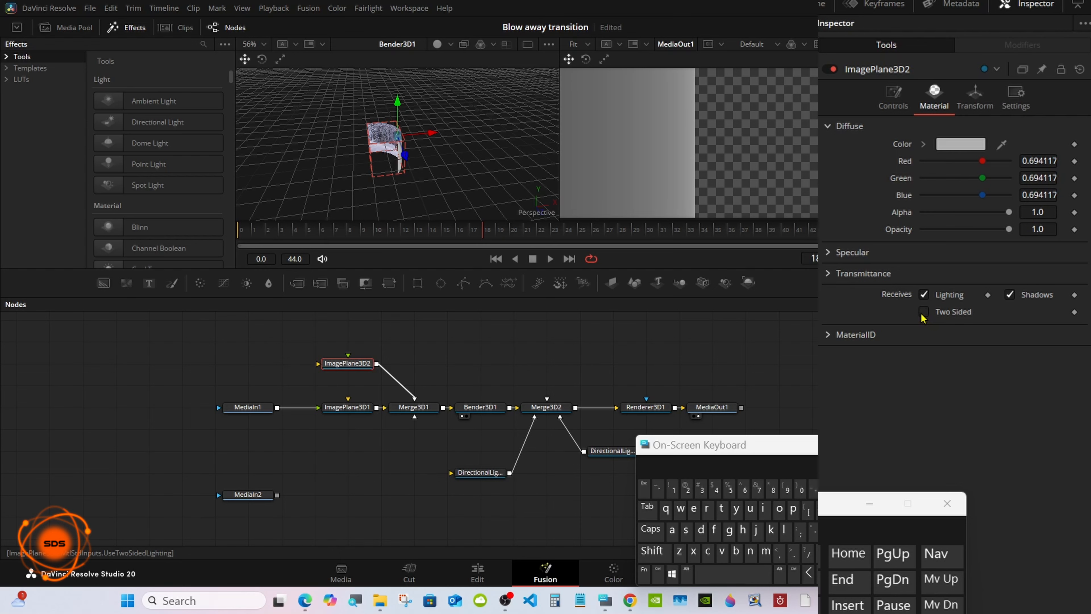
{"action": "left_click", "coordinate": [922, 314]}
Go to frame 21 and set the Specular Intensity of ImagePlane3D2's material to 0.0.
{"action": "left_click_drag", "start_coordinate": [426, 231], "coordinate": [523, 231]}
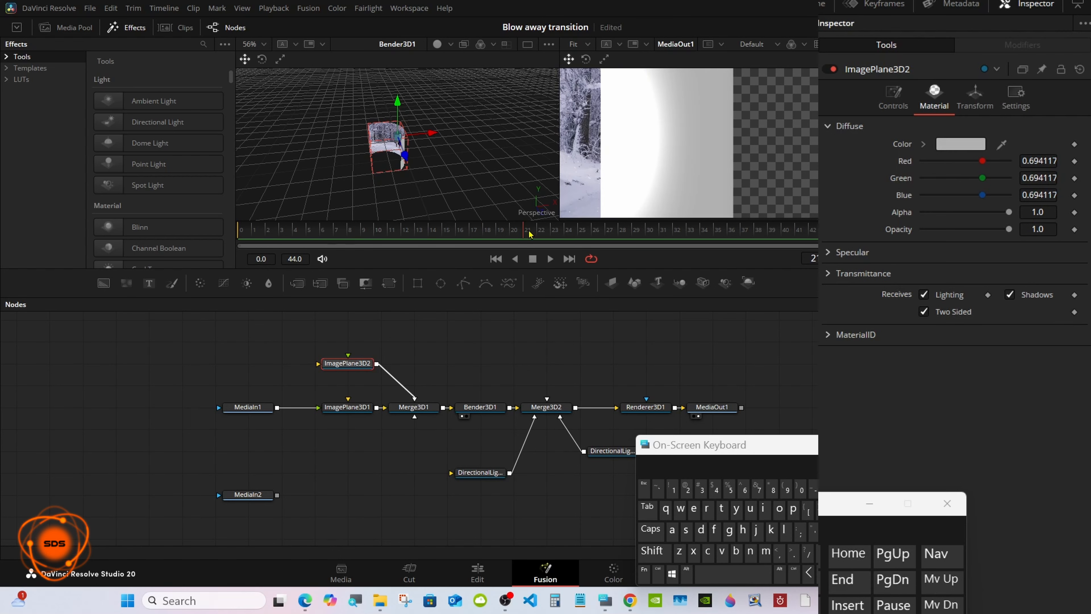
{"action": "left_click", "coordinate": [829, 254]}
{"action": "left_click_drag", "start_coordinate": [1008, 338], "coordinate": [919, 340]}
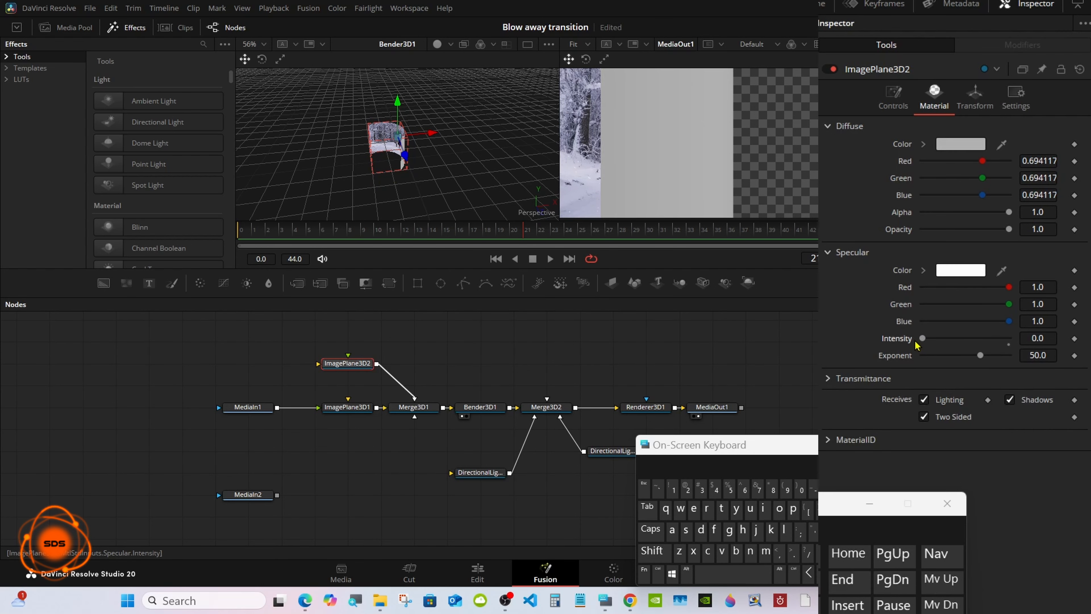
Set the Specular Exponent of ImagePlane3D2's material to 100.0 and go to frame 25.
{"action": "left_click_drag", "start_coordinate": [980, 355], "coordinate": [1048, 355]}
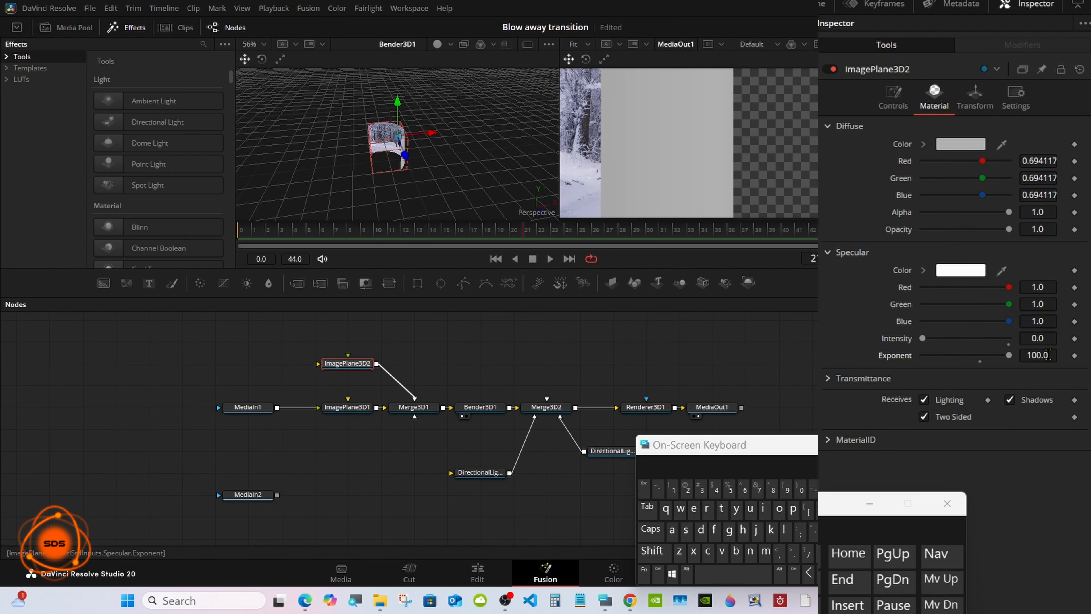
{"action": "left_click_drag", "start_coordinate": [522, 235], "coordinate": [579, 237]}
Move the DirectionalLight2 node level with DirectionalLight1 and pin both lights in the Inspector with their basic light controls showing.
{"action": "mouse_move", "coordinate": [689, 449]}
{"action": "left_mouse_down"}
{"action": "mouse_move", "coordinate": [683, 456]}
{"action": "mouse_move", "coordinate": [702, 458]}
{"action": "left_mouse_up"}
{"action": "left_click_drag", "start_coordinate": [496, 476], "coordinate": [496, 455]}
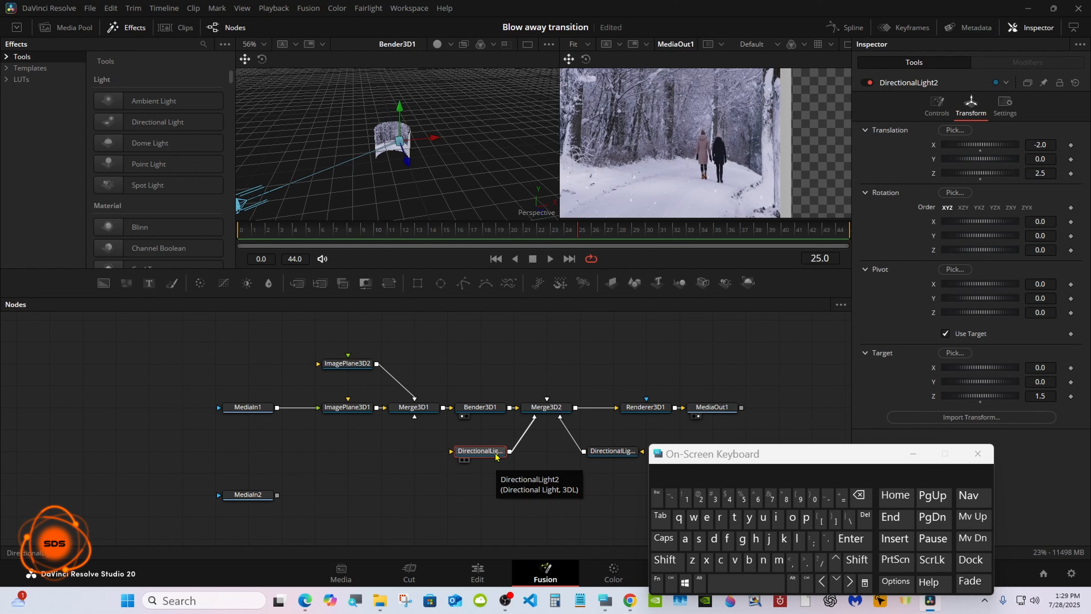
{"action": "left_click", "coordinate": [1042, 69]}
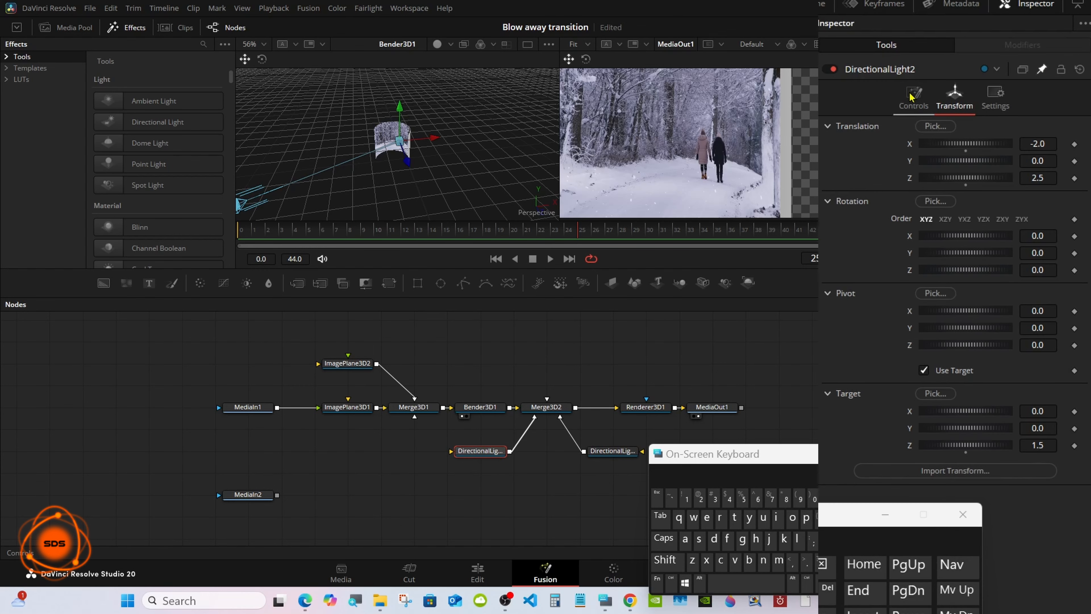
{"action": "left_click", "coordinate": [914, 96]}
{"action": "left_click", "coordinate": [607, 452]}
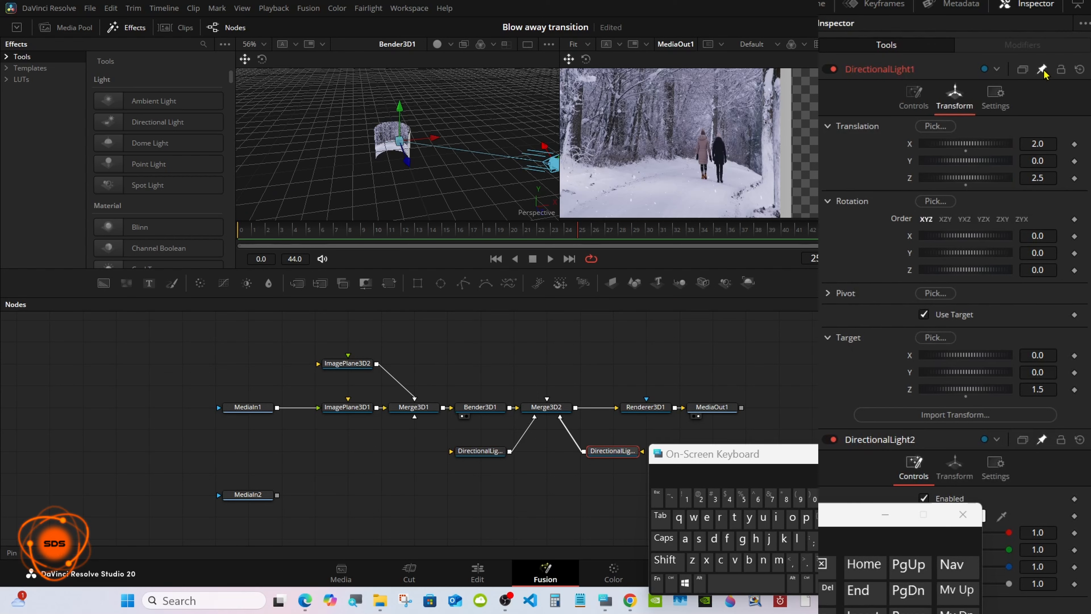
{"action": "left_click", "coordinate": [913, 99]}
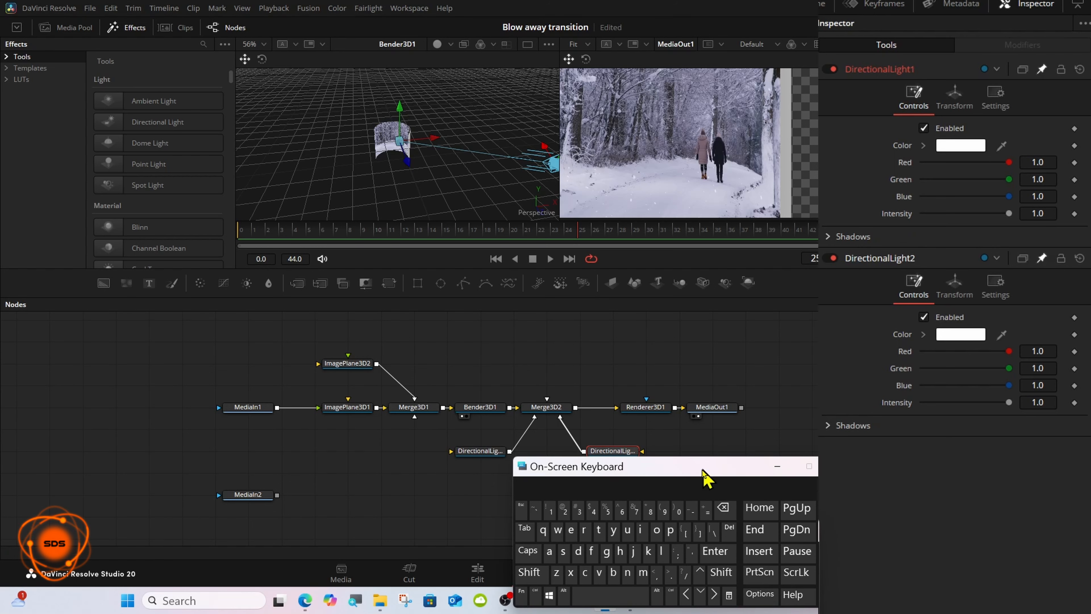
Link DirectionalLight2's Intensity to DirectionalLight1's Intensity with an expression.
{"action": "right_click", "coordinate": [902, 407]}
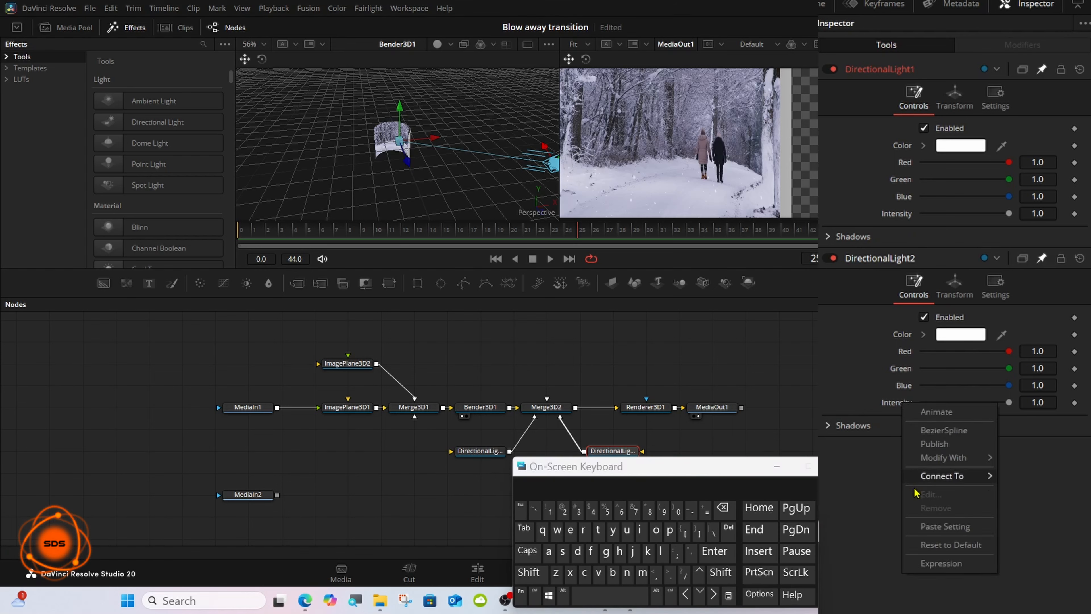
{"action": "left_click", "coordinate": [932, 570]}
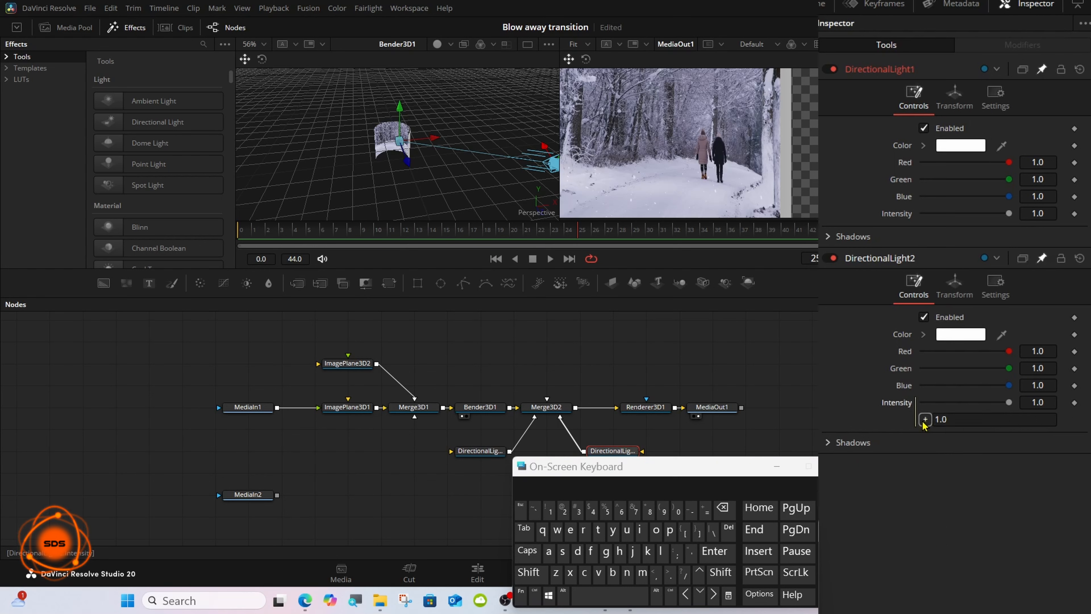
{"action": "left_click_drag", "start_coordinate": [924, 425], "coordinate": [896, 213]}
{"action": "mouse_move", "coordinate": [1008, 213]}
{"action": "left_mouse_down"}
{"action": "mouse_move", "coordinate": [953, 217]}
{"action": "mouse_move", "coordinate": [1012, 217]}
{"action": "left_mouse_up"}
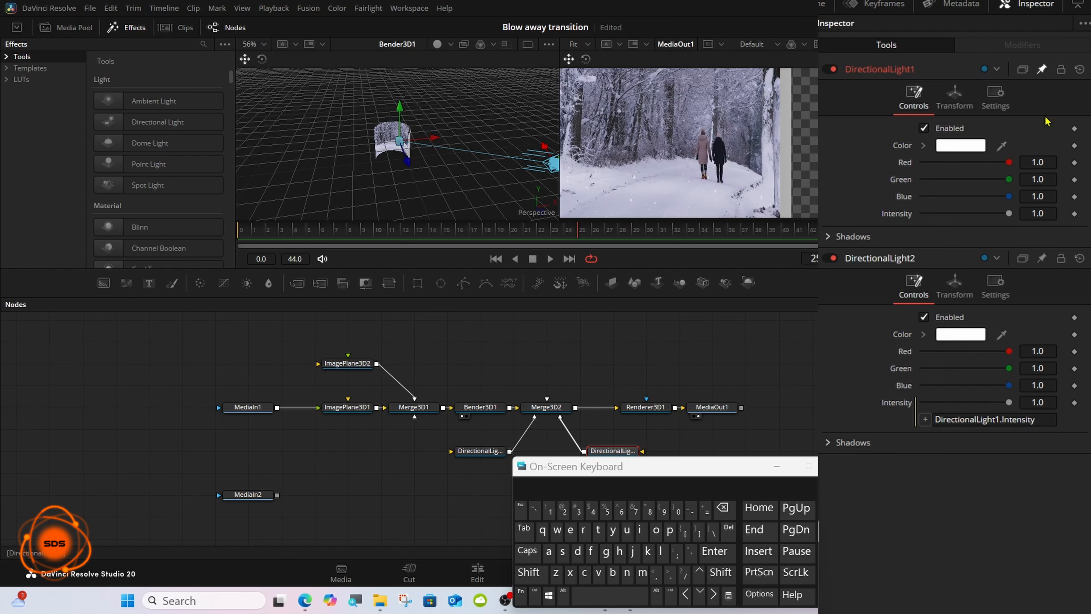
Add a Merge node with Renderer3D1 as foreground and MediaIn2 as background, and feed it into the repositioned MediaOut1.
{"action": "left_click_drag", "start_coordinate": [558, 466], "coordinate": [872, 471]}
{"action": "left_click_drag", "start_coordinate": [718, 410], "coordinate": [785, 497]}
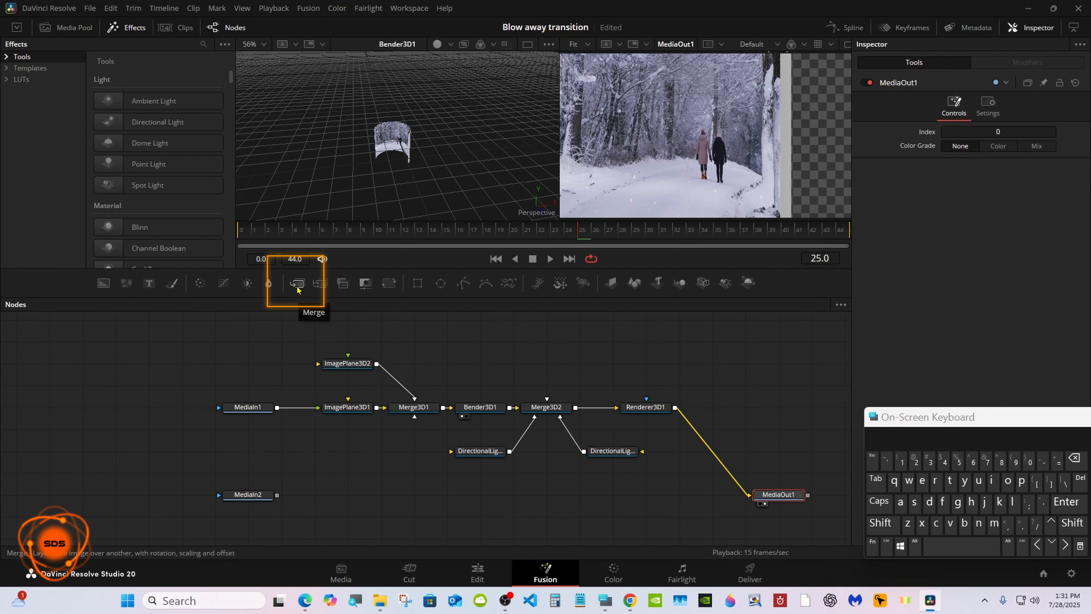
{"action": "left_click_drag", "start_coordinate": [296, 282], "coordinate": [655, 505]}
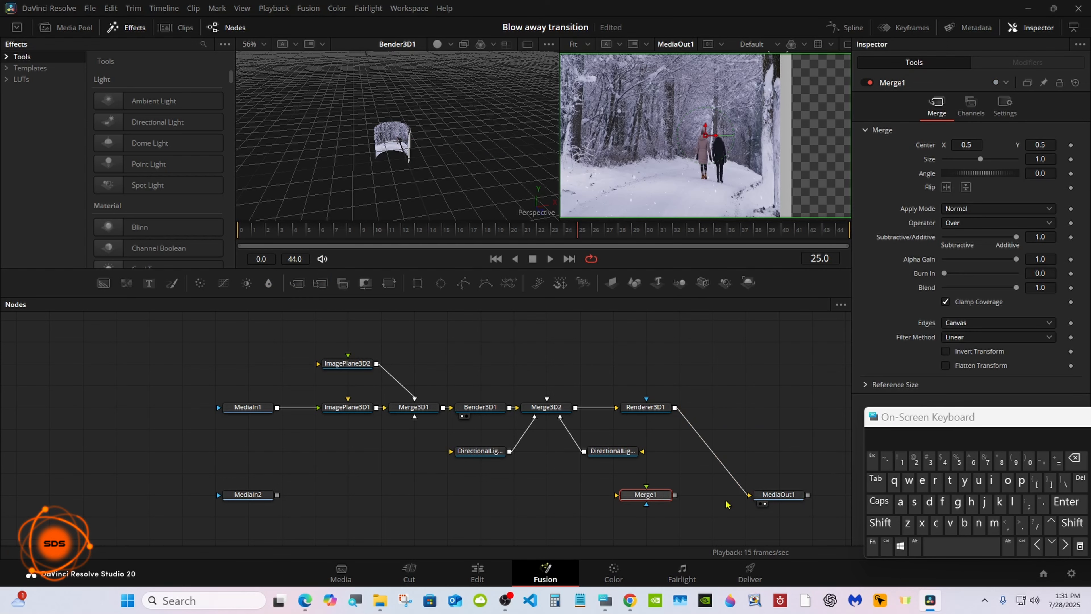
{"action": "left_click_drag", "start_coordinate": [745, 493], "coordinate": [648, 489]}
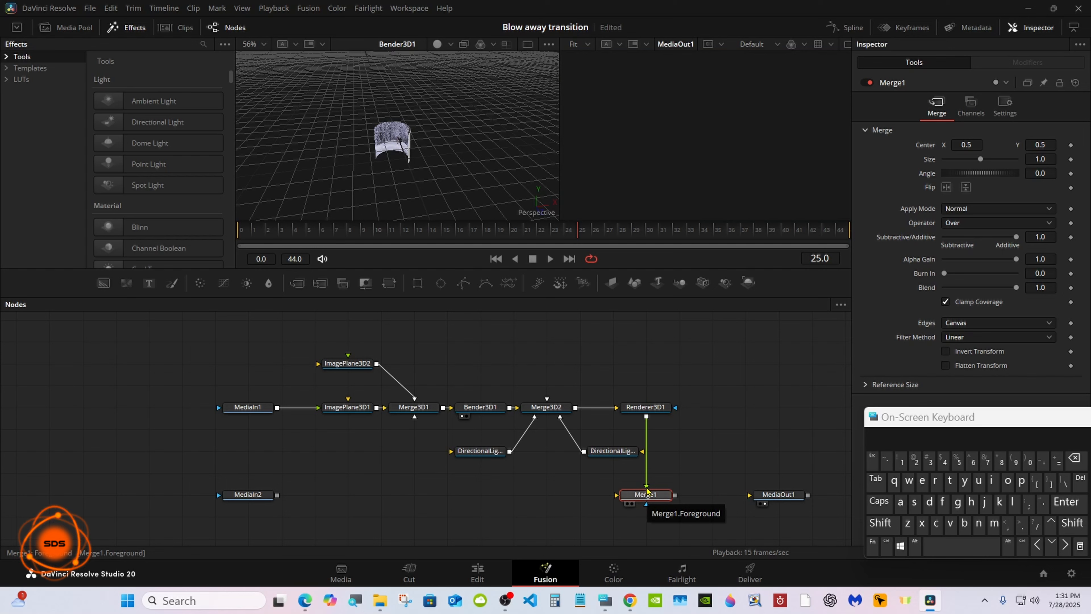
{"action": "left_click_drag", "start_coordinate": [277, 494], "coordinate": [760, 498]}
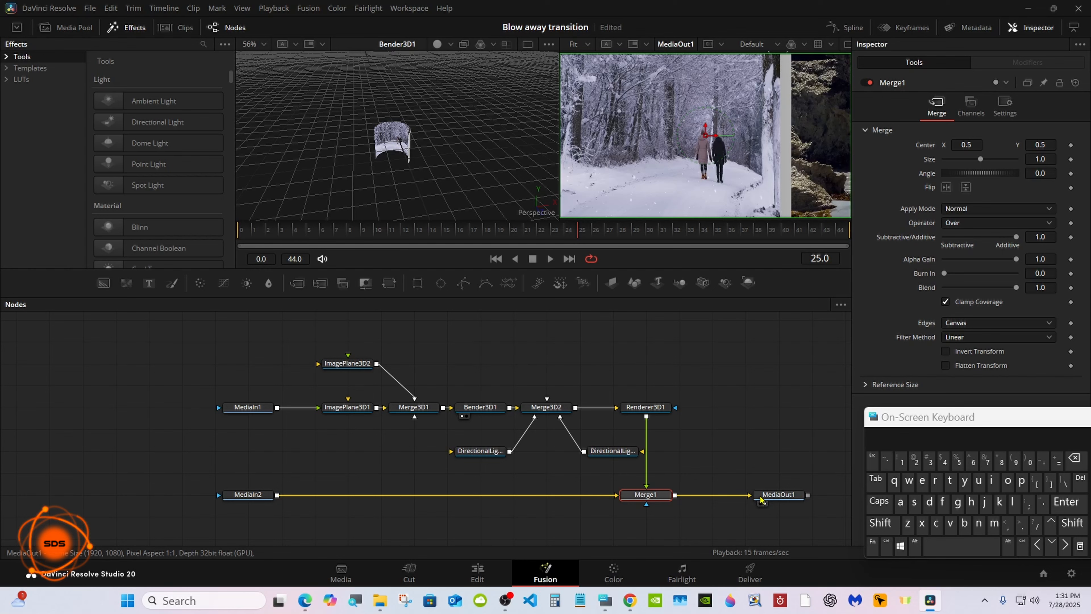
Go to frame 41 to check the transition over the second clip.
{"action": "left_click_drag", "start_coordinate": [577, 235], "coordinate": [799, 233]}
{"action": "left_click_drag", "start_coordinate": [888, 418], "coordinate": [773, 339]}
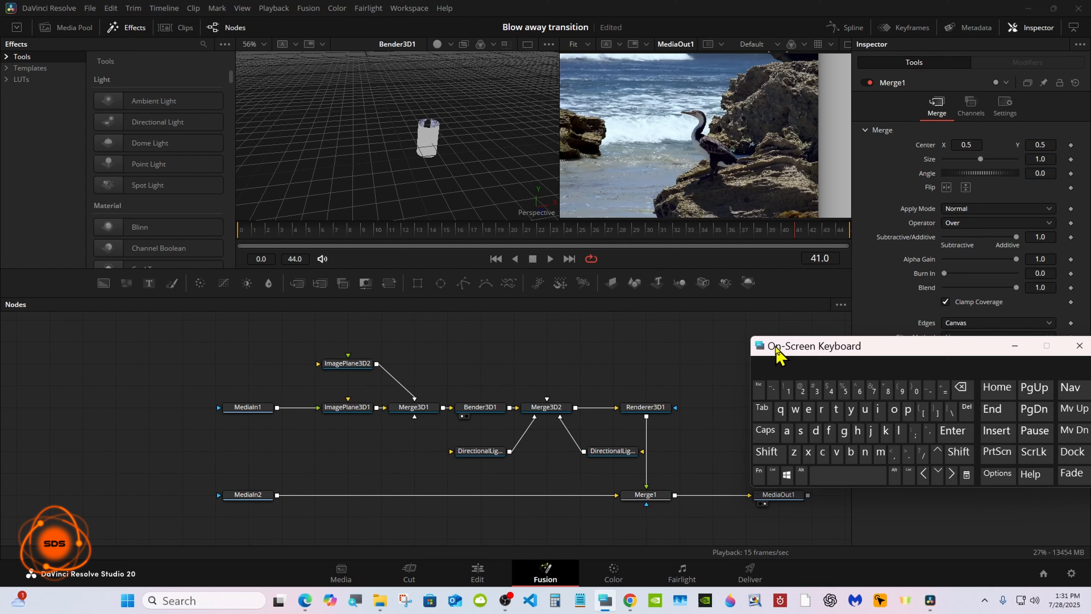
{"action": "left_click", "coordinate": [658, 411]}
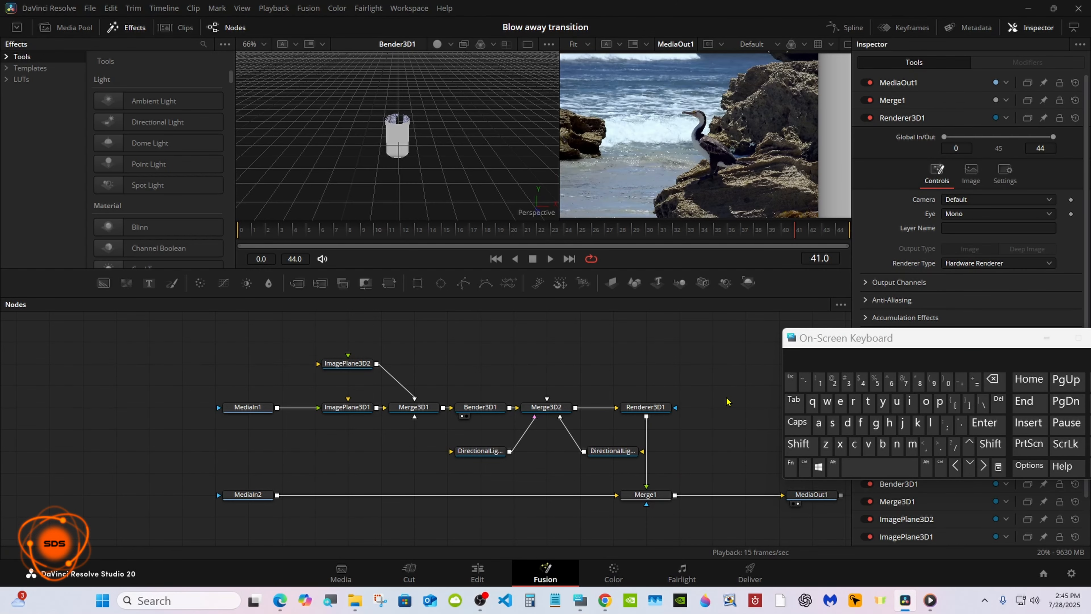
Place DirectionalLight1 above Merge3D2 and start a macro from all nodes except MediaIn1, MediaIn2 and MediaOut1.
{"action": "left_click_drag", "start_coordinate": [599, 457], "coordinate": [567, 370]}
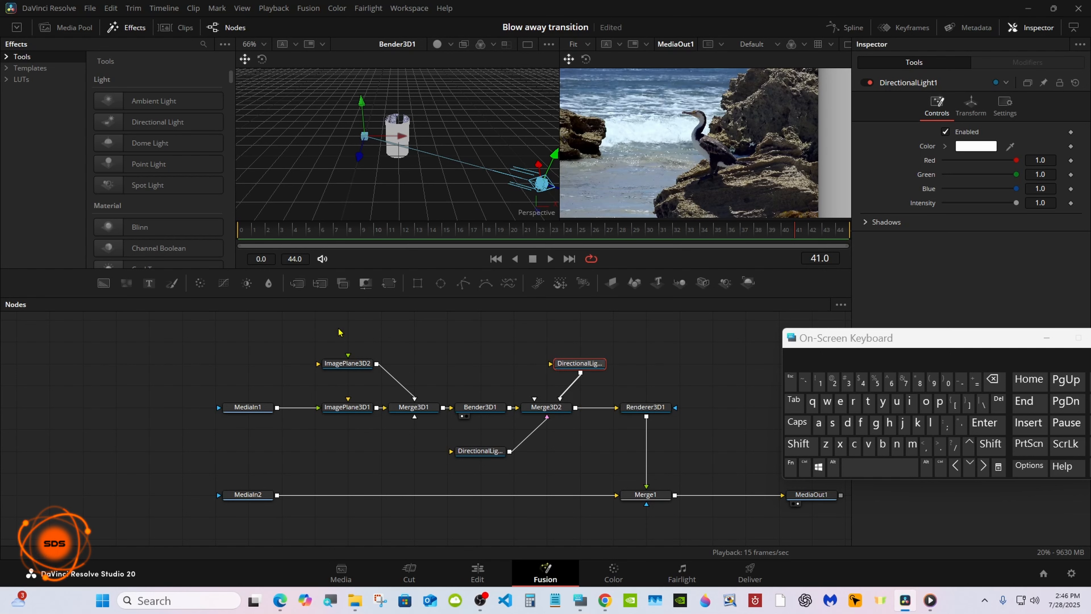
{"action": "left_click_drag", "start_coordinate": [339, 332], "coordinate": [665, 523]}
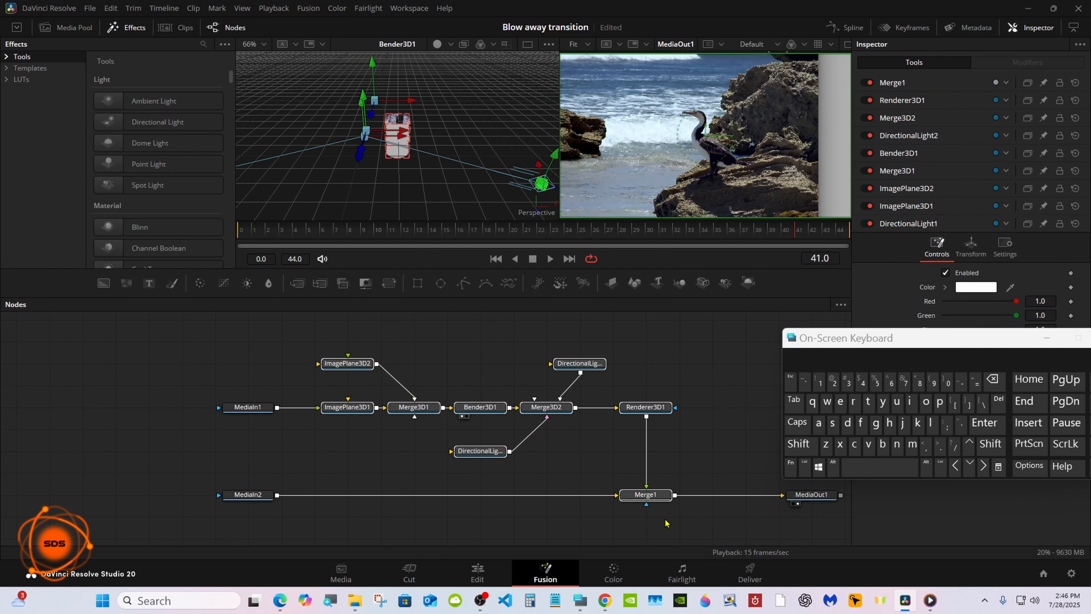
{"action": "right_click", "coordinate": [493, 409]}
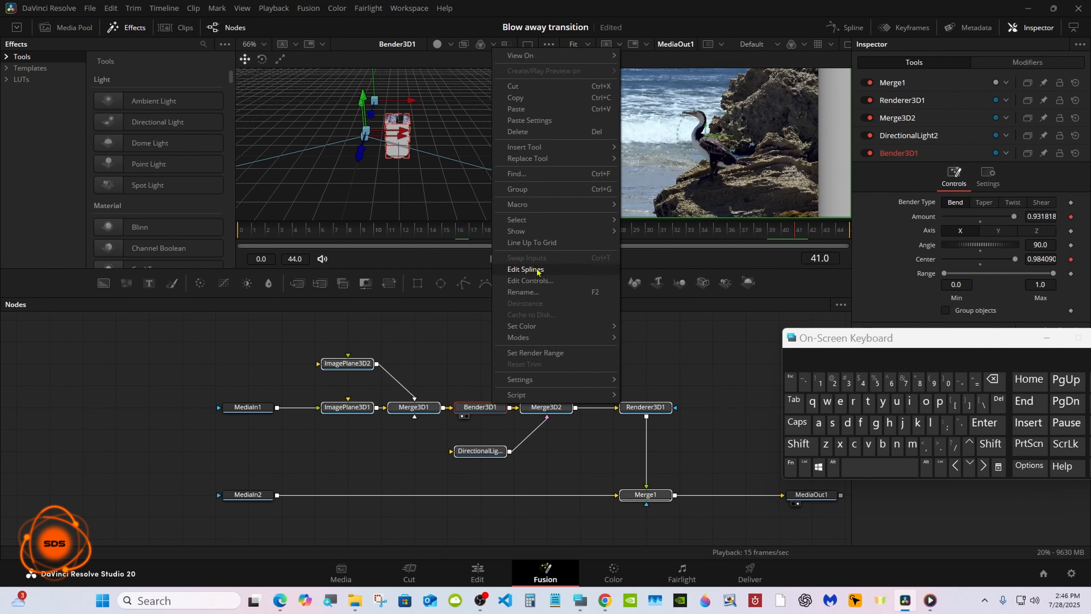
{"action": "mouse_move", "coordinate": [542, 210]}
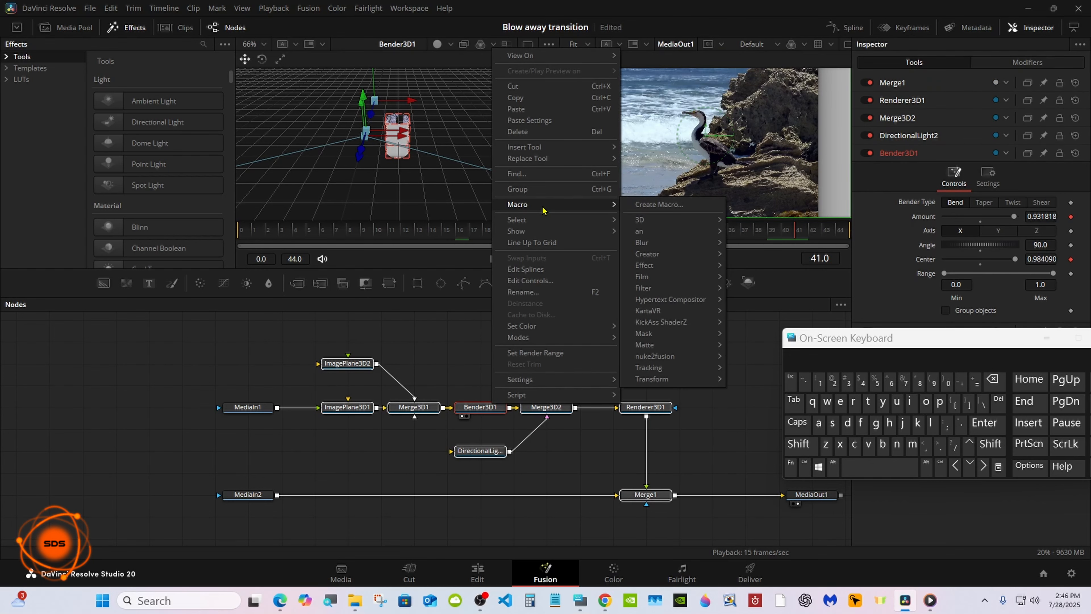
{"action": "left_click", "coordinate": [655, 206]}
{"action": "left_click_drag", "start_coordinate": [832, 355], "coordinate": [693, 323]}
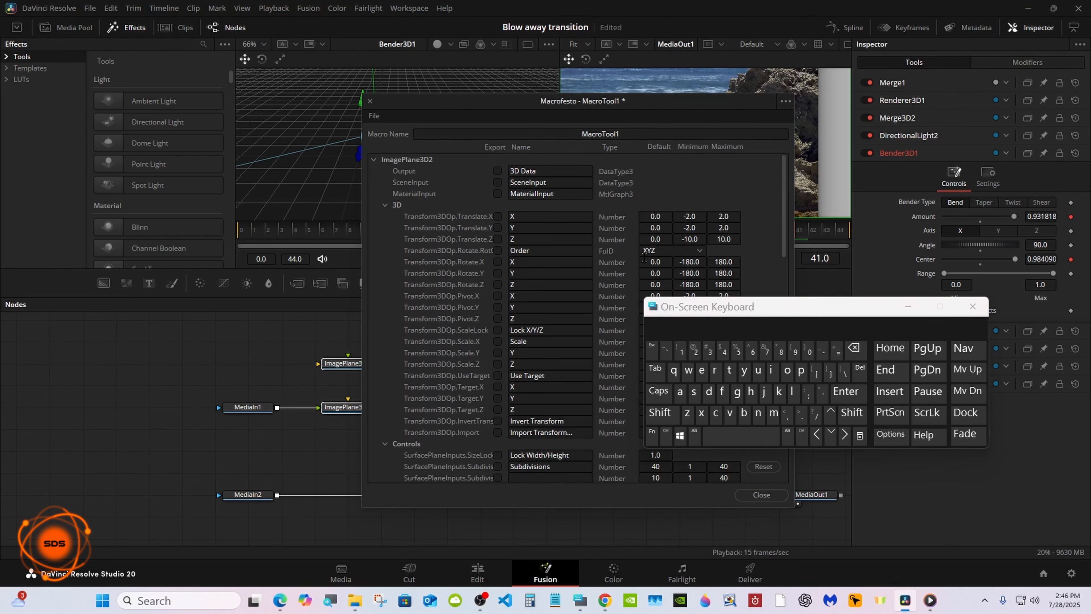
Name the macro "Blow away tutorial".
{"action": "left_click", "coordinate": [620, 134]}
{"action": "left_click", "coordinate": [853, 348]}
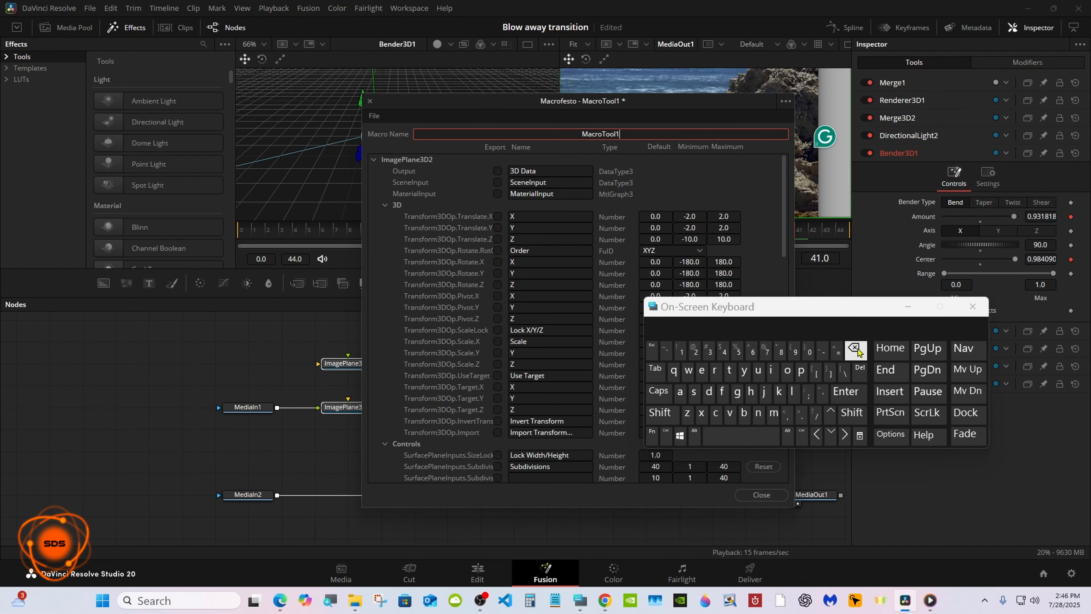
{"action": "left_click", "coordinate": [660, 413]}
{"action": "left_click", "coordinate": [744, 412]}
{"action": "left_click", "coordinate": [791, 391]}
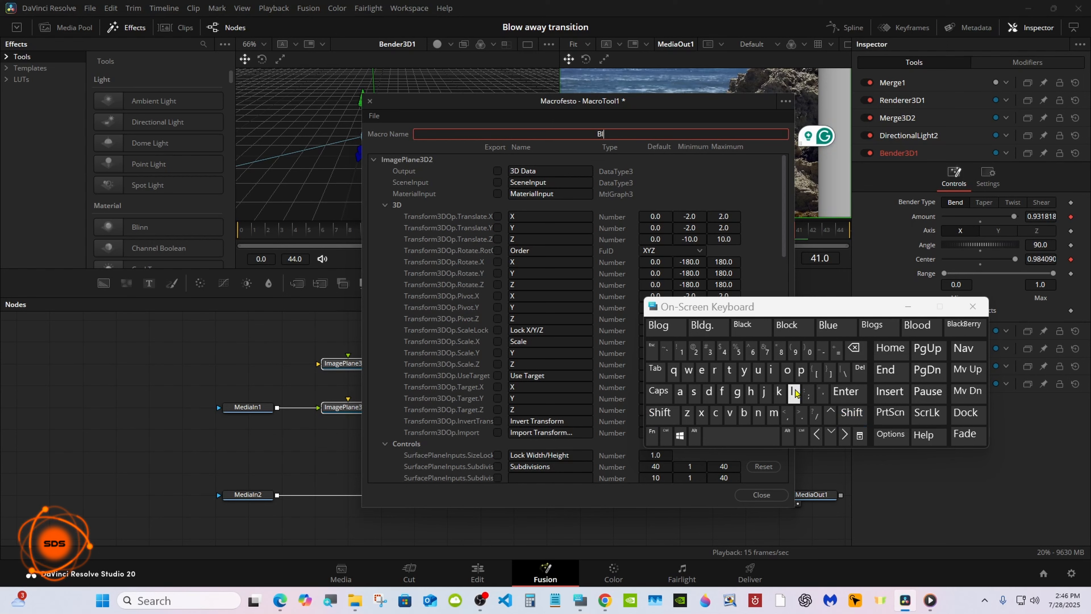
{"action": "left_click", "coordinate": [787, 369]}
{"action": "left_click", "coordinate": [688, 370]}
{"action": "left_click", "coordinate": [680, 392]}
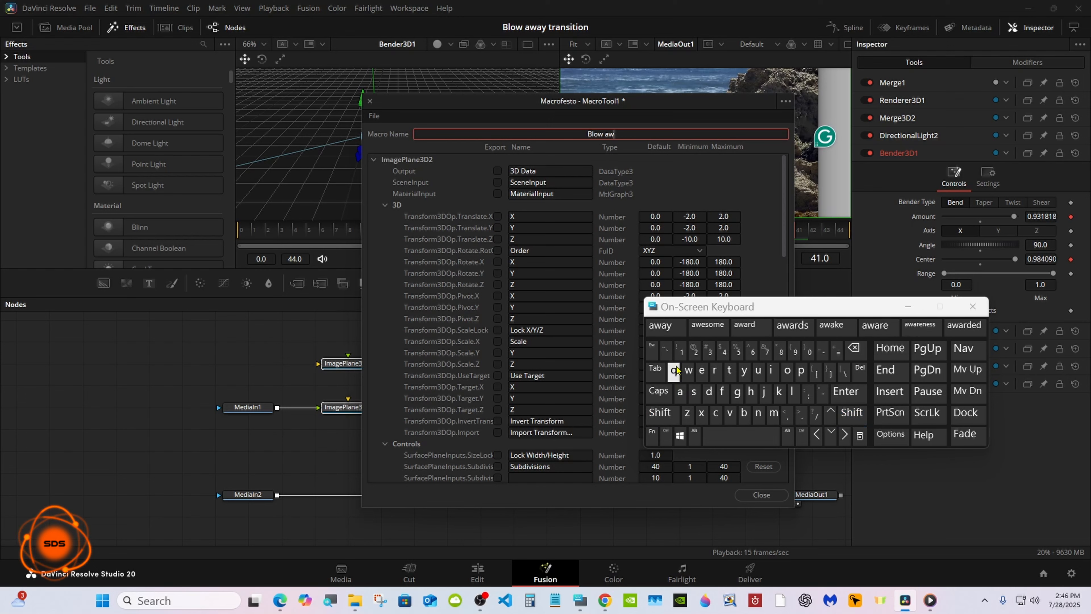
{"action": "left_click", "coordinate": [665, 325]}
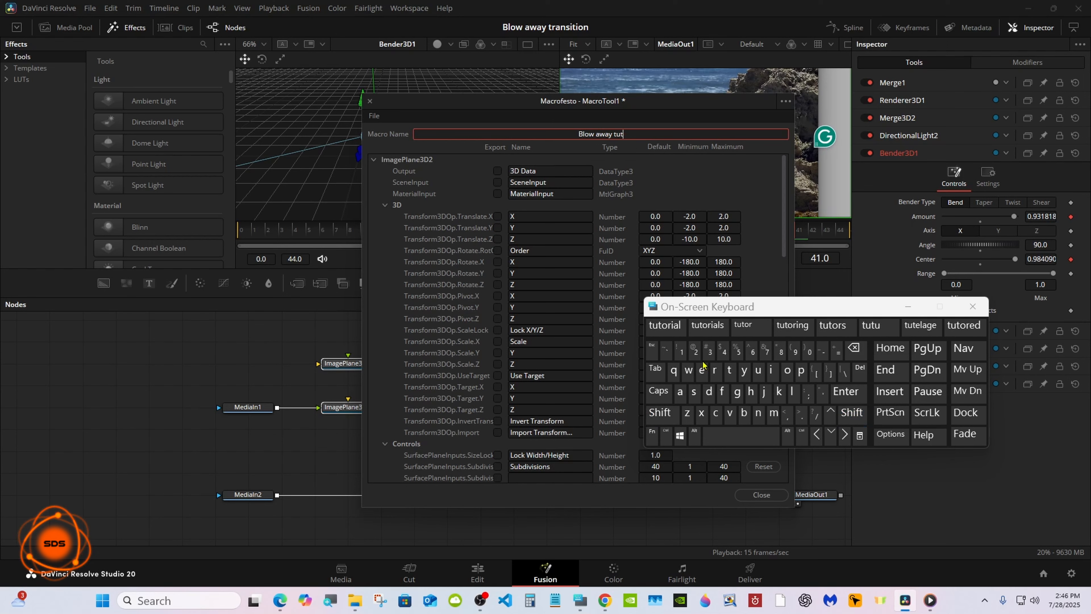
{"action": "left_click", "coordinate": [790, 325]}
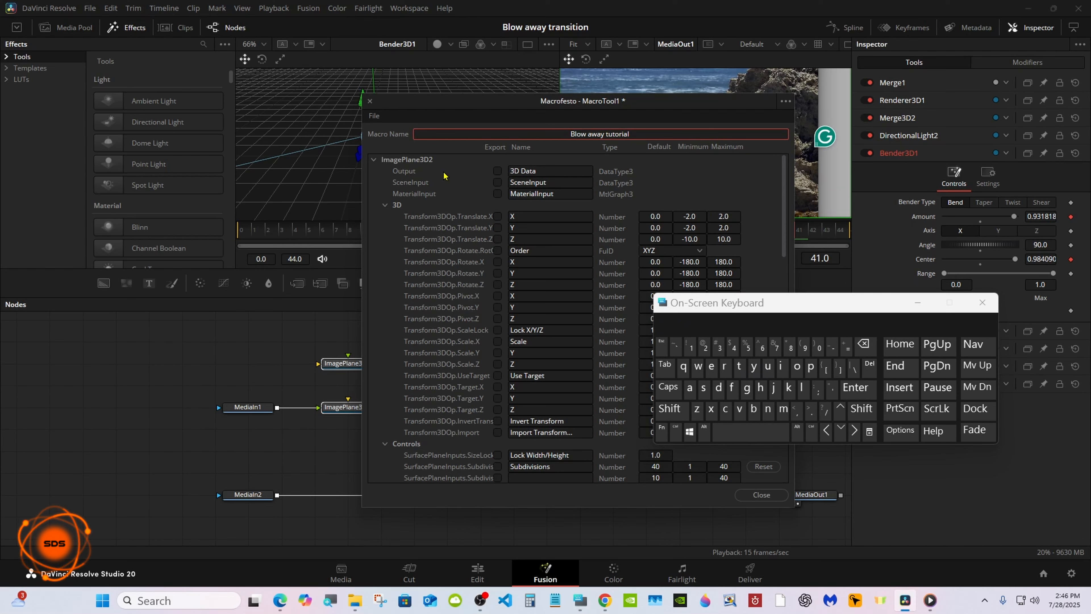
Mark the diffuse color channels of ImagePlane3D2's material for export in the macro.
{"action": "left_click", "coordinate": [397, 205]}
{"action": "left_click", "coordinate": [385, 216]}
{"action": "left_click", "coordinate": [385, 227]}
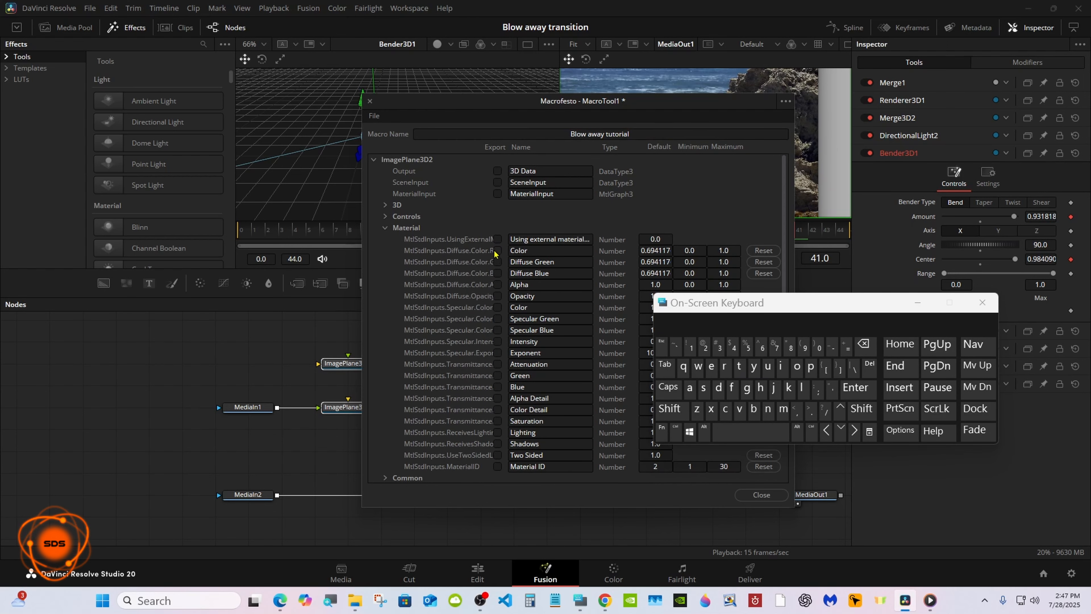
{"action": "left_click", "coordinate": [497, 250]}
{"action": "left_click", "coordinate": [497, 262]}
{"action": "left_click", "coordinate": [374, 162]}
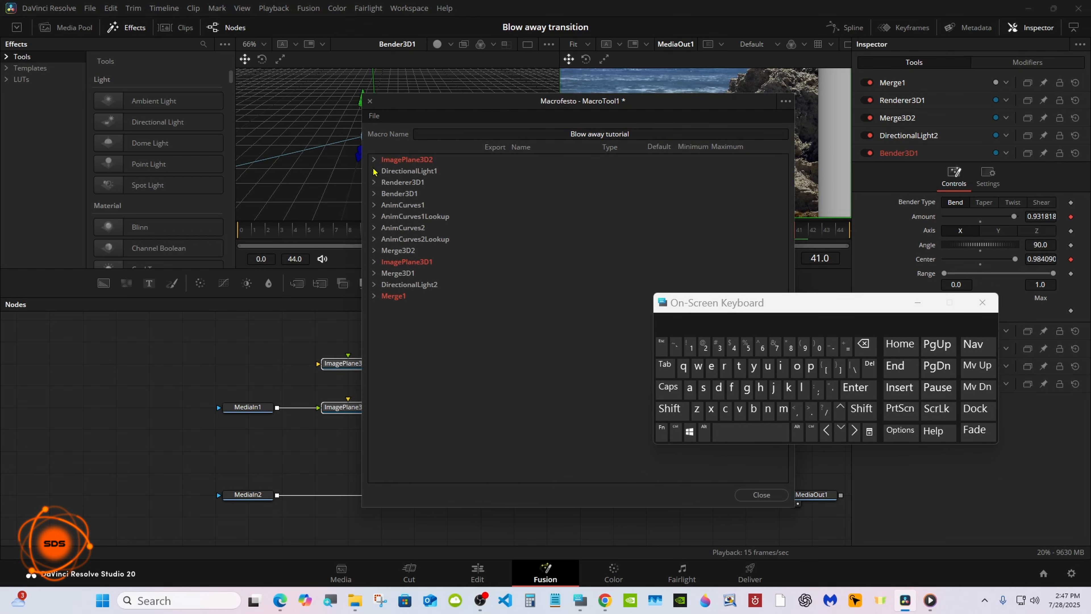
Mark DirectionalLight1's Intensity for export in the macro and rename it "Light Intensity".
{"action": "left_click", "coordinate": [373, 171]}
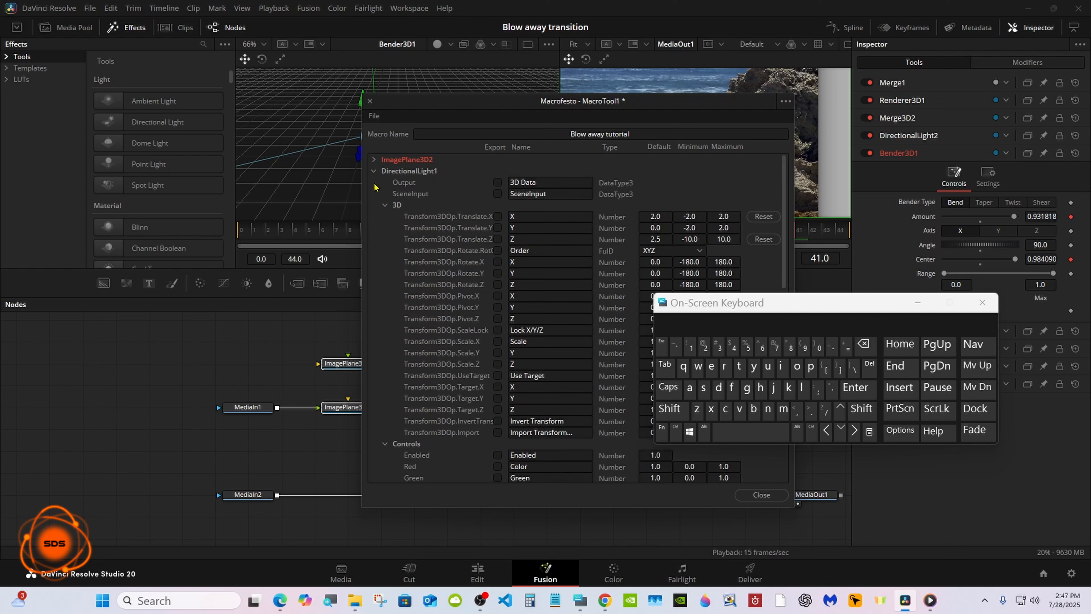
{"action": "left_click", "coordinate": [497, 273]}
{"action": "left_click", "coordinate": [511, 273]}
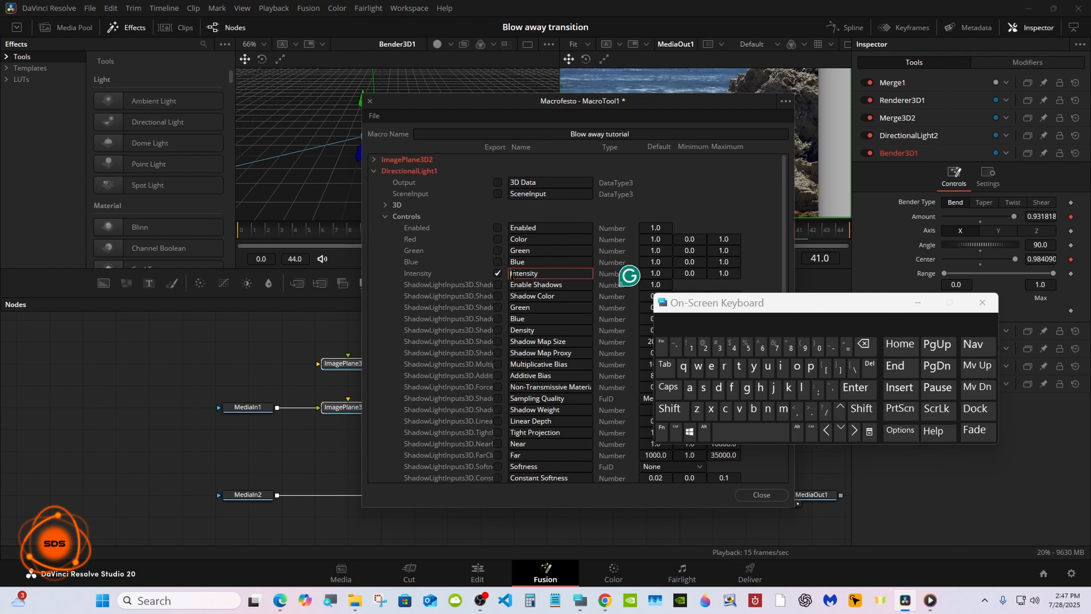
{"action": "left_click", "coordinate": [671, 408]}
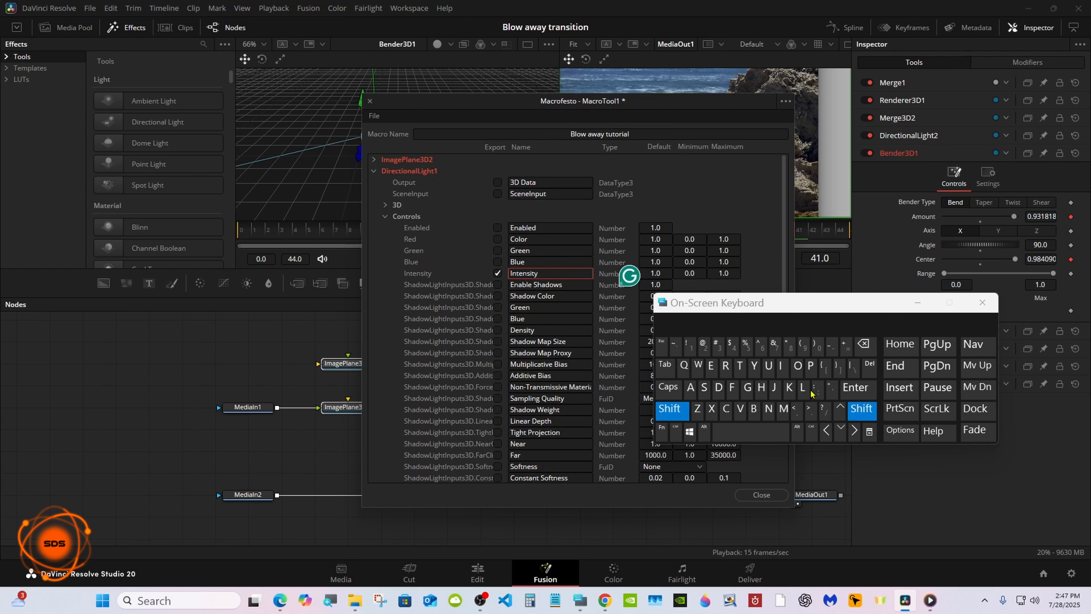
{"action": "left_click", "coordinate": [801, 387]}
{"action": "left_click", "coordinate": [781, 366]}
{"action": "left_click", "coordinate": [746, 387]}
{"action": "left_click", "coordinate": [761, 387]}
{"action": "left_click", "coordinate": [674, 323]}
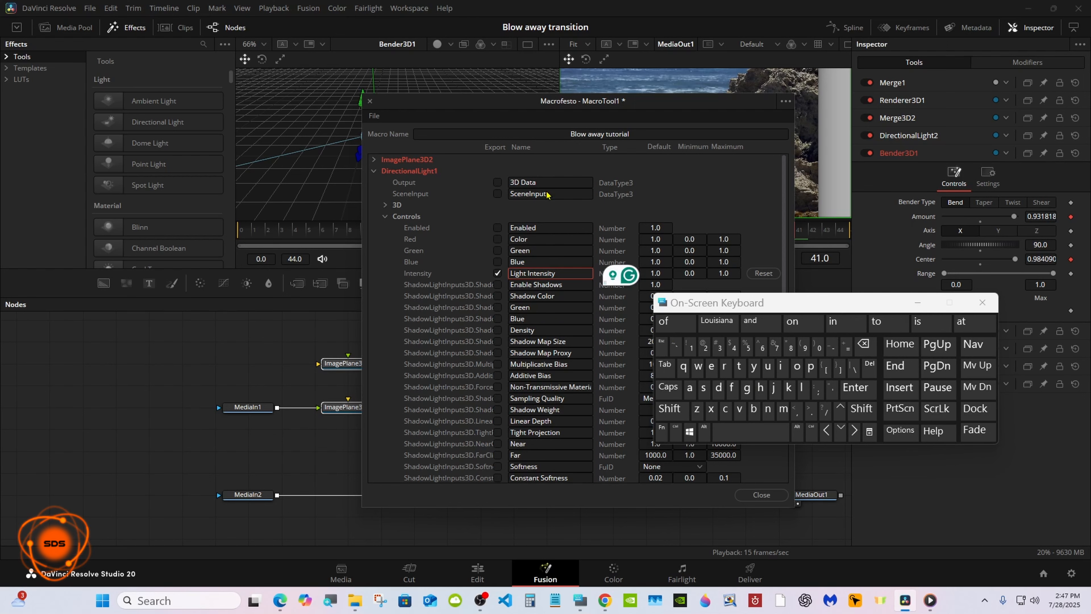
Save the macro as a group named "Blow away tutorial.setting" in Templates > Edit > Transitions > Fly away Transition and close the macro editor.
{"action": "left_click", "coordinate": [377, 118]}
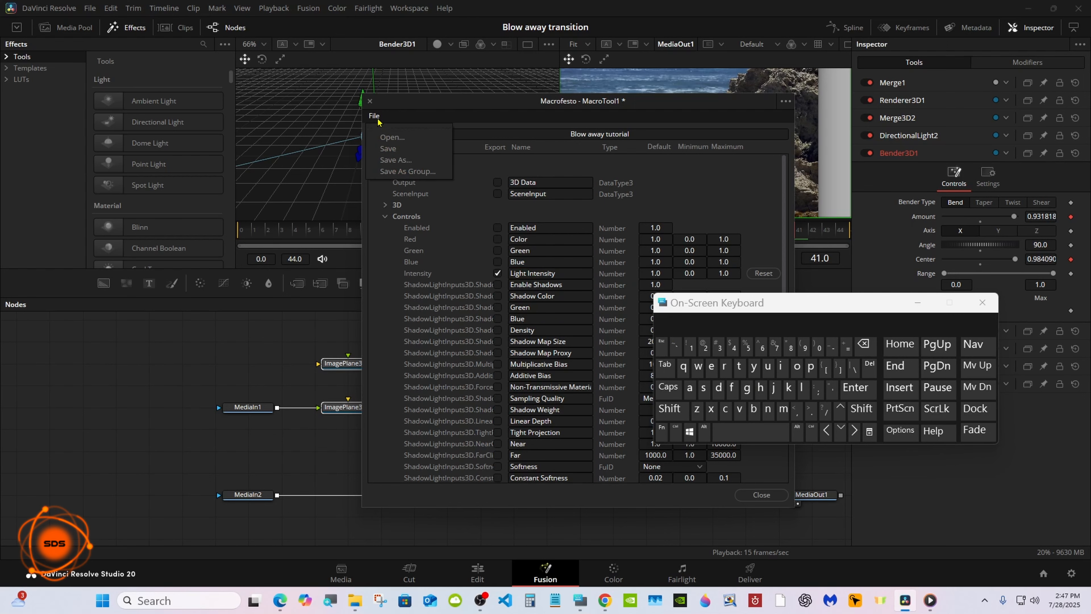
{"action": "left_click", "coordinate": [407, 172]}
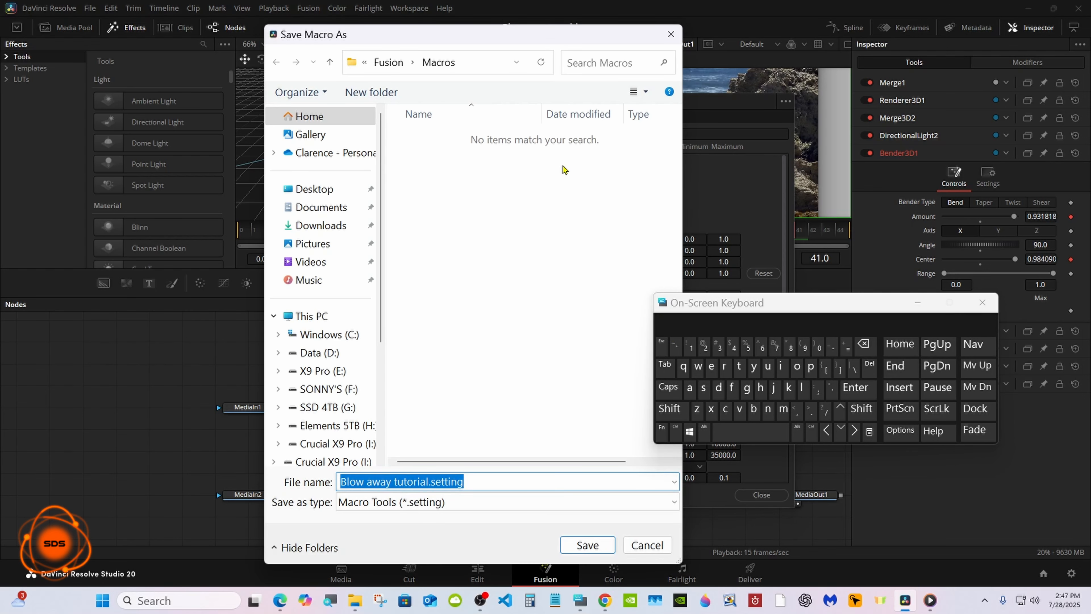
{"action": "left_click", "coordinate": [388, 62]}
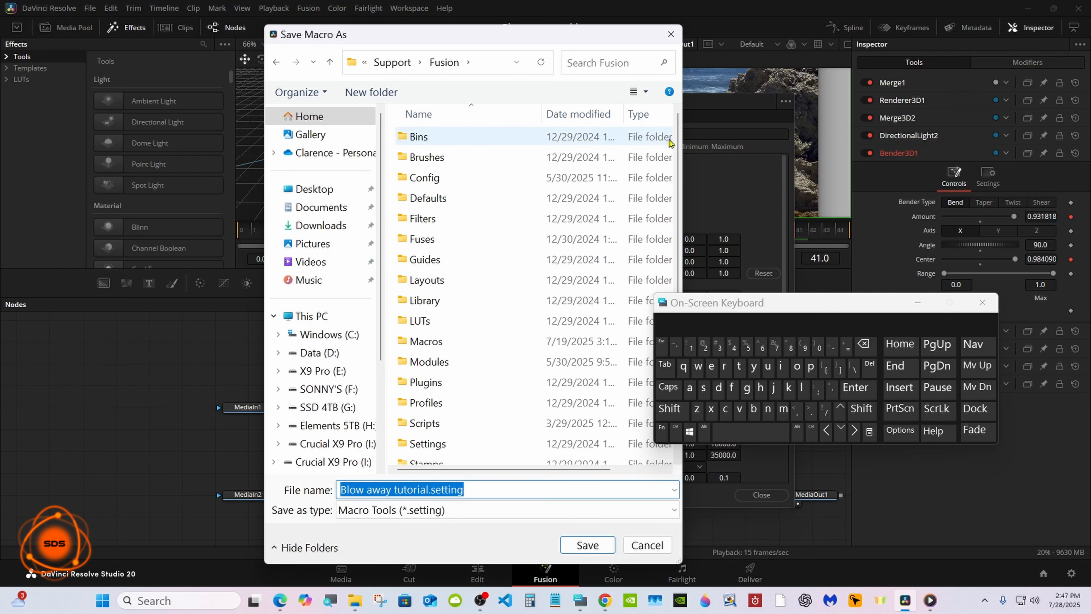
{"action": "scroll", "coordinate": [531, 416], "scroll_direction": "down", "scroll_amount": 1}
{"action": "double_click", "coordinate": [499, 455]}
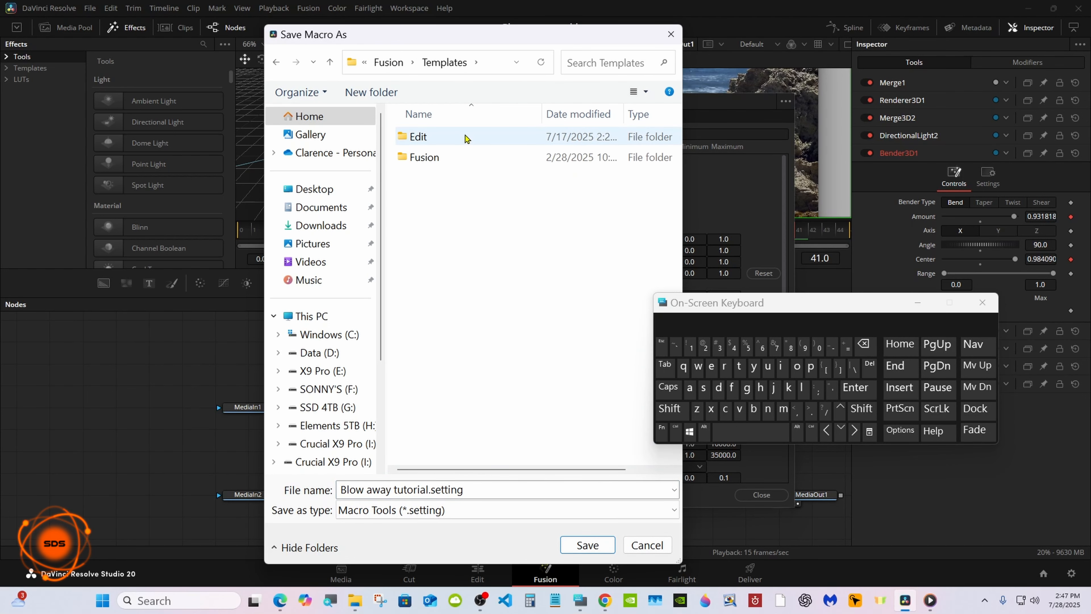
{"action": "double_click", "coordinate": [464, 137]}
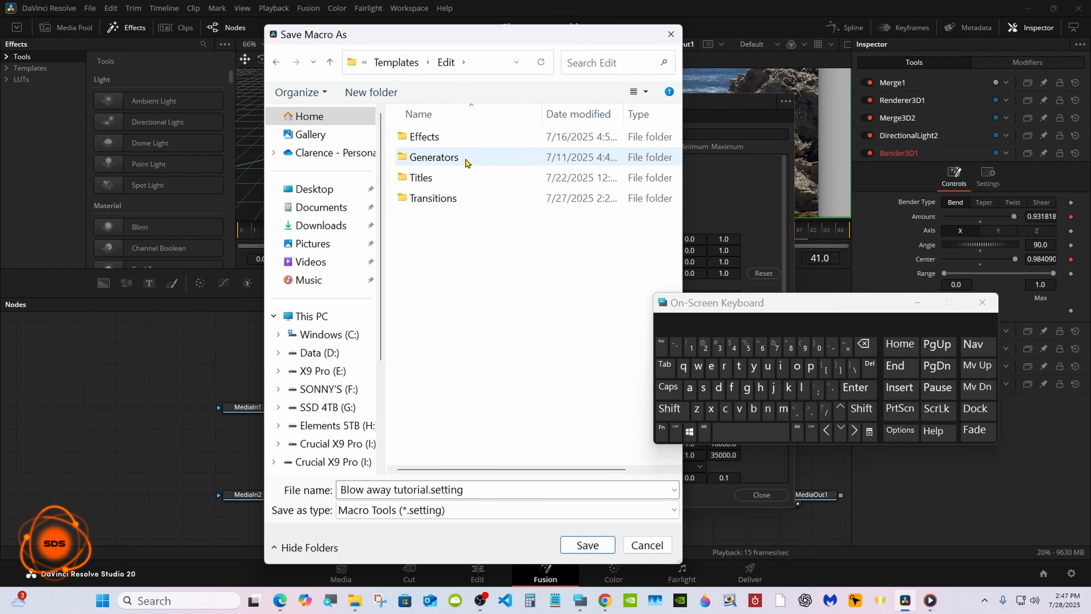
{"action": "double_click", "coordinate": [473, 200]}
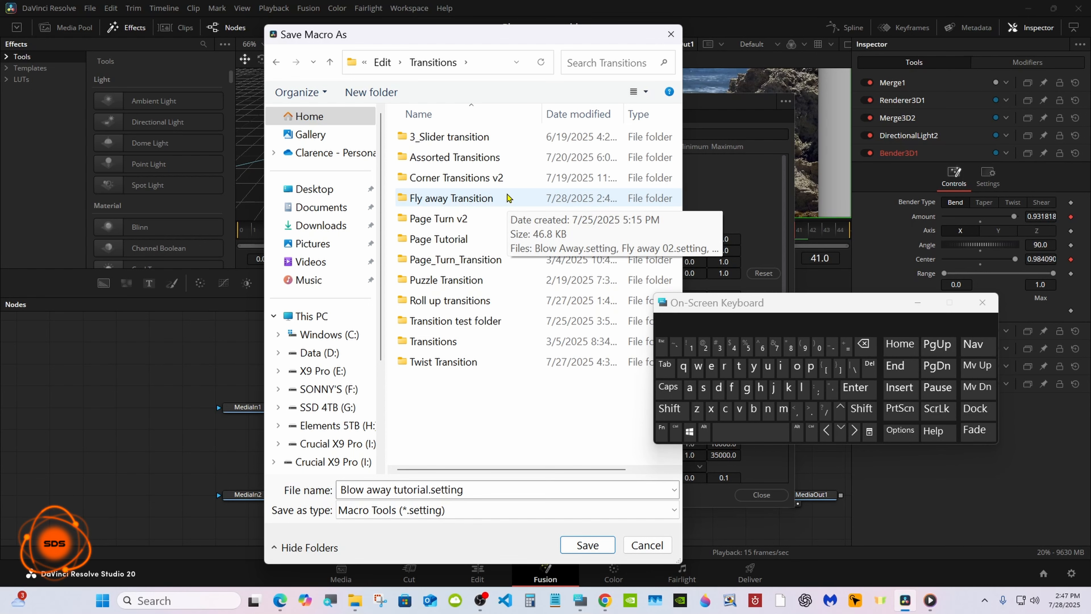
{"action": "double_click", "coordinate": [507, 198]}
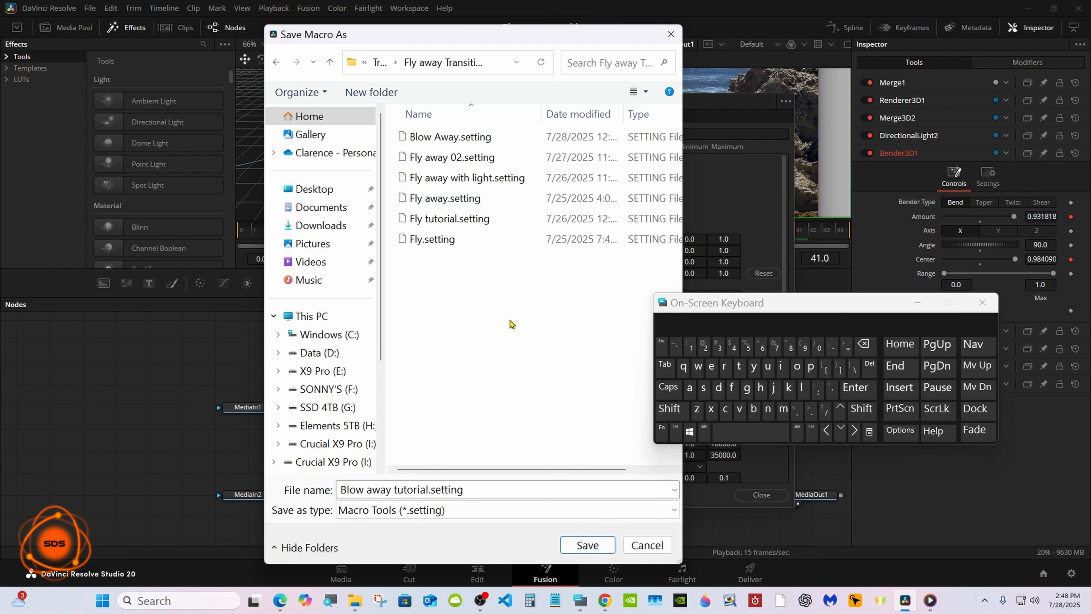
{"action": "left_click", "coordinate": [584, 543]}
{"action": "left_click", "coordinate": [759, 495]}
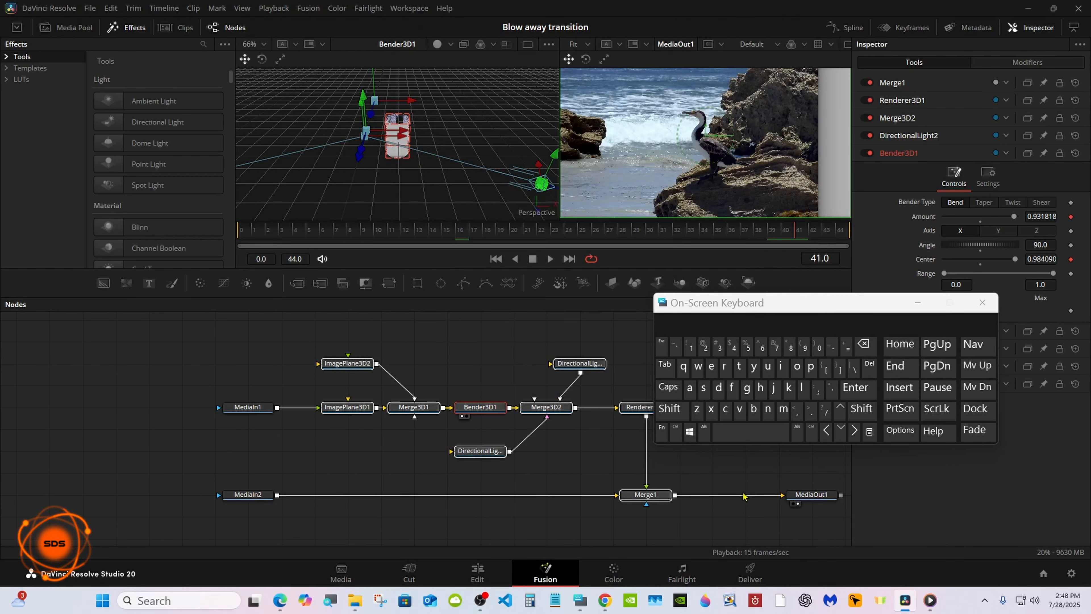
On the Edit page, trim the end of G.mp4 and the start of F.mp4, and place F.mp4 directly after G.mp4.
{"action": "left_click", "coordinate": [477, 569]}
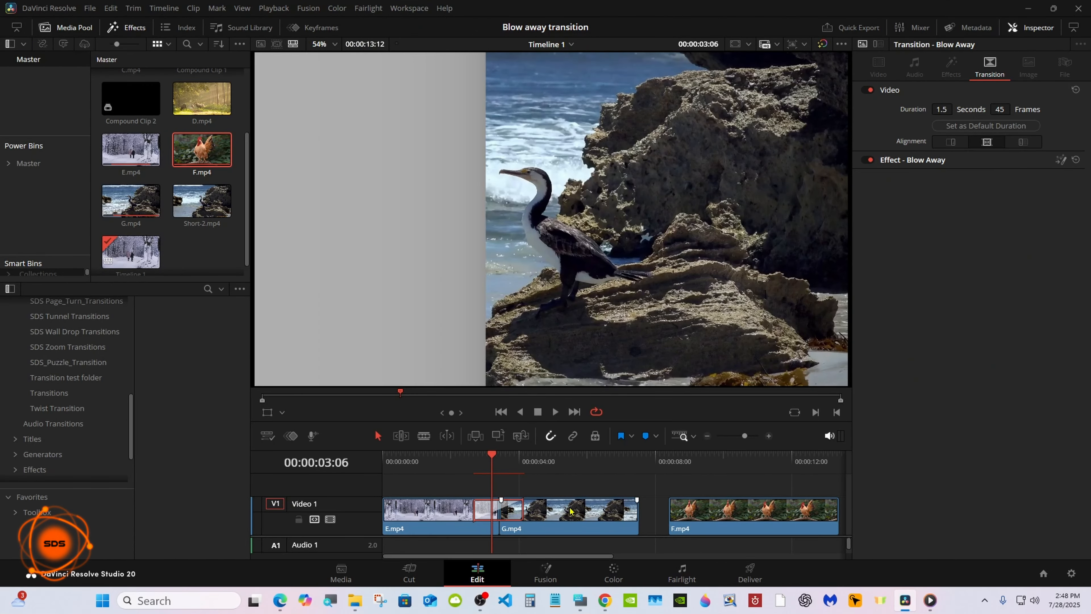
{"action": "left_click_drag", "start_coordinate": [630, 522], "coordinate": [603, 515]}
{"action": "left_click_drag", "start_coordinate": [672, 515], "coordinate": [621, 513]}
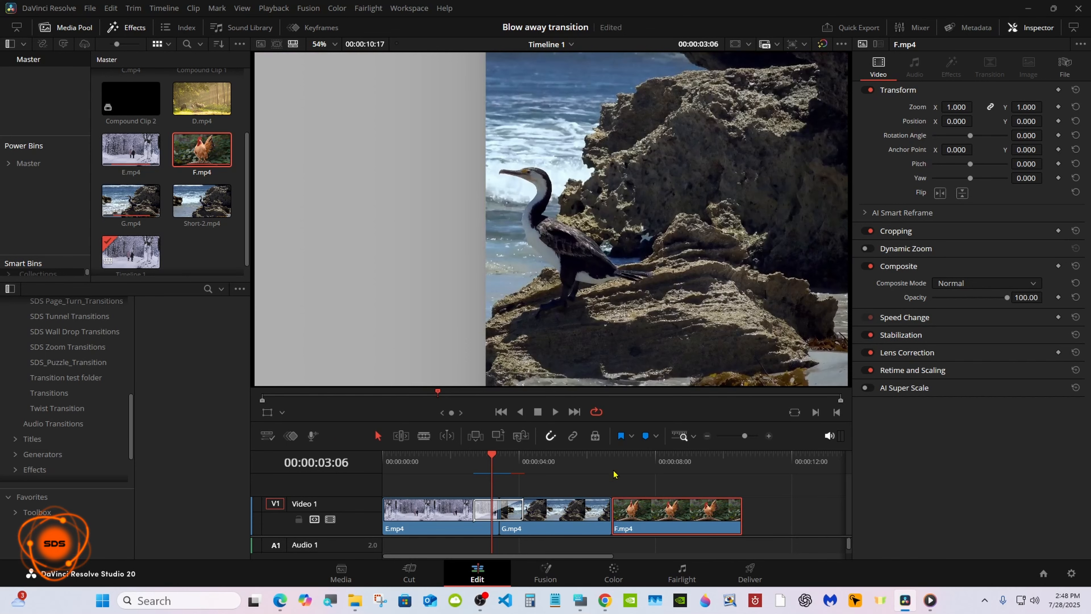
Apply the "Blow away tutorial" transition from the Fly away Transition folder at the cut between G.mp4 and F.mp4.
{"action": "left_click", "coordinate": [611, 461]}
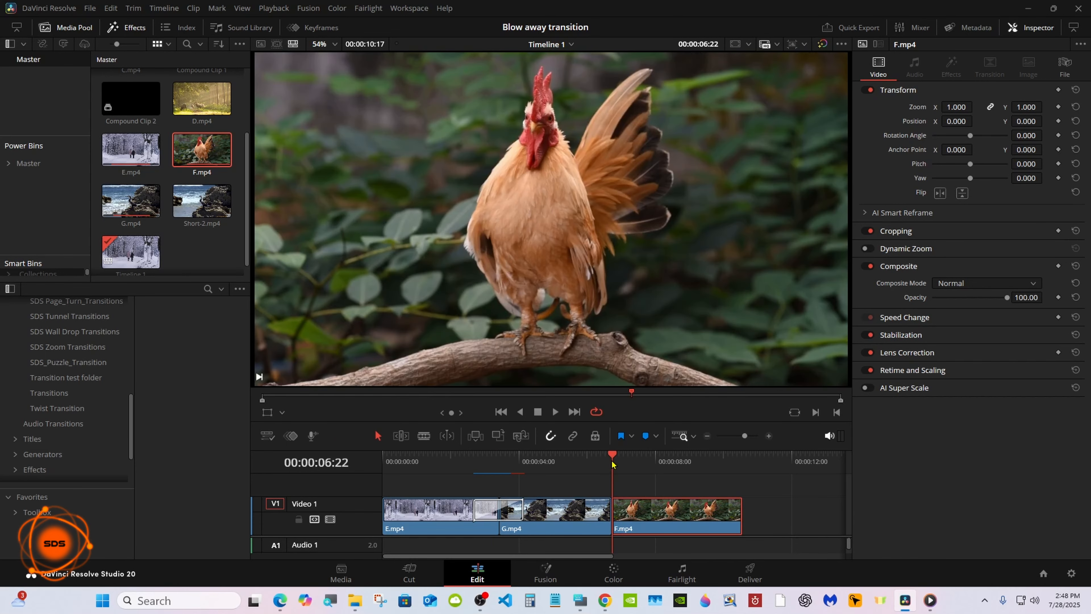
{"action": "scroll", "coordinate": [65, 366], "scroll_direction": "up", "scroll_amount": 10}
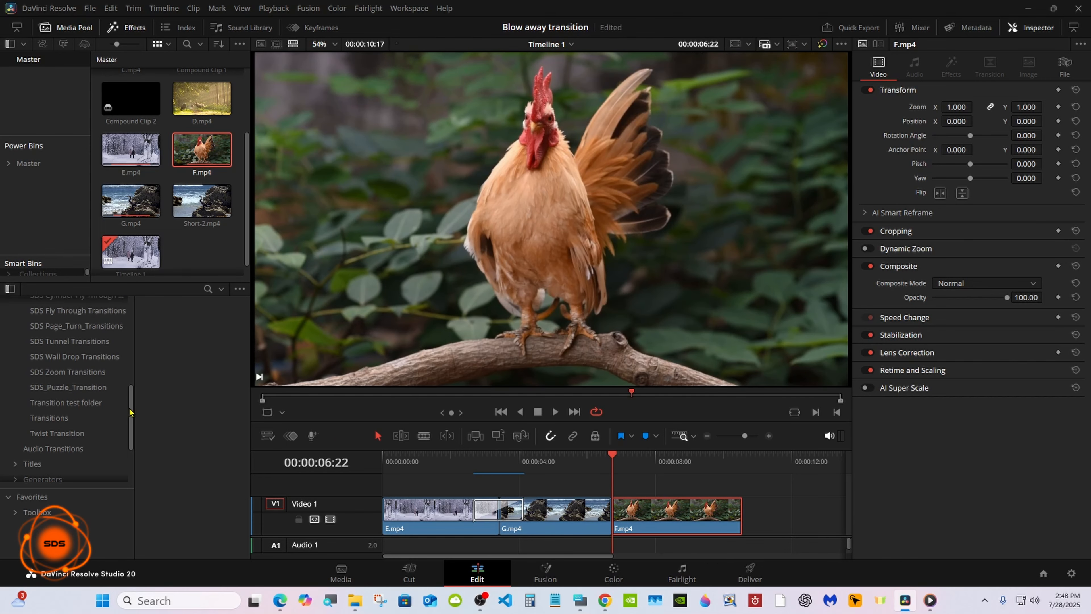
{"action": "left_click", "coordinate": [82, 411]}
{"action": "left_click", "coordinate": [179, 347]}
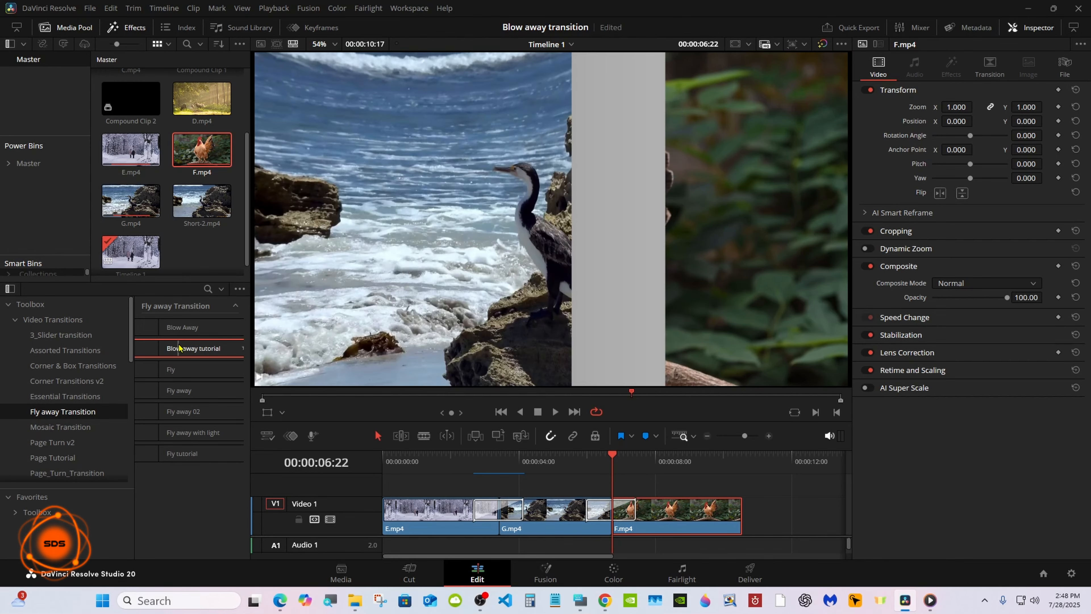
Show the effect controls of the transition between G.mp4 and F.mp4 and preview its motion.
{"action": "left_click", "coordinate": [594, 512]}
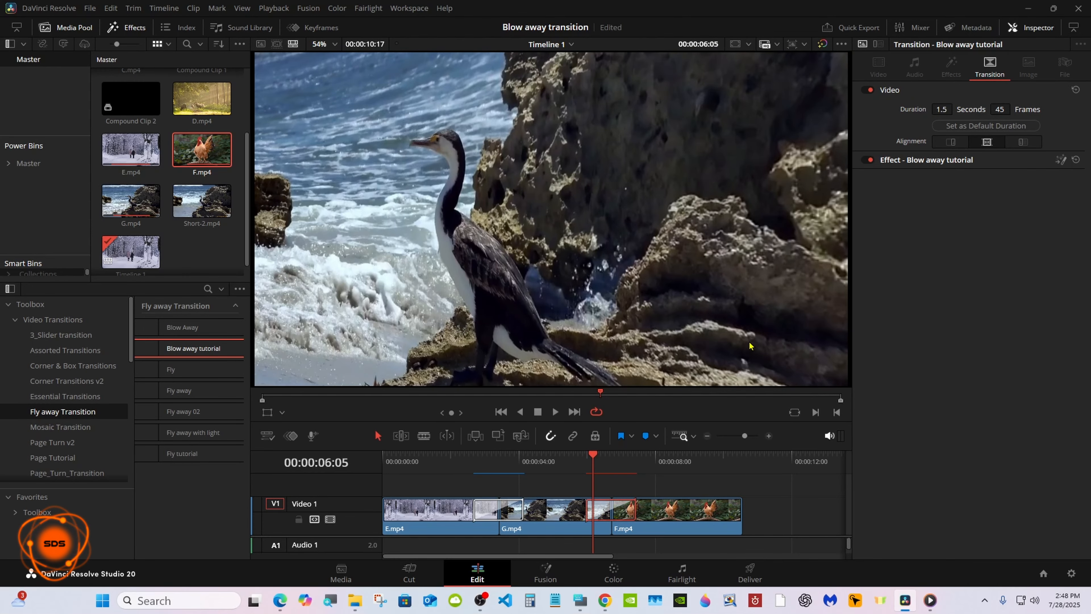
{"action": "left_click", "coordinate": [925, 161]}
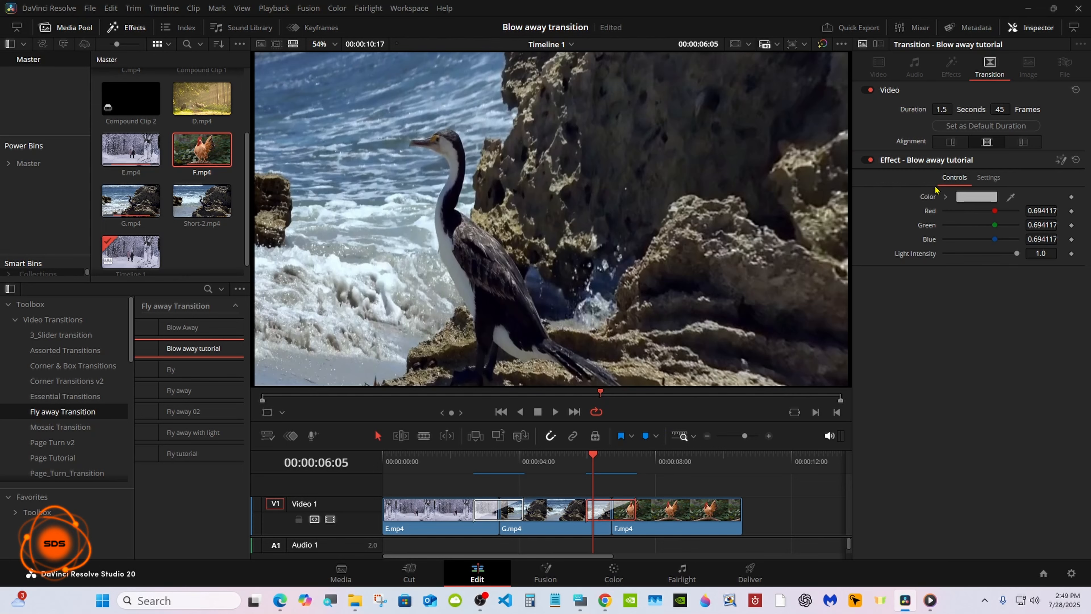
{"action": "left_click_drag", "start_coordinate": [593, 459], "coordinate": [599, 466]}
{"action": "left_click", "coordinate": [555, 412]}
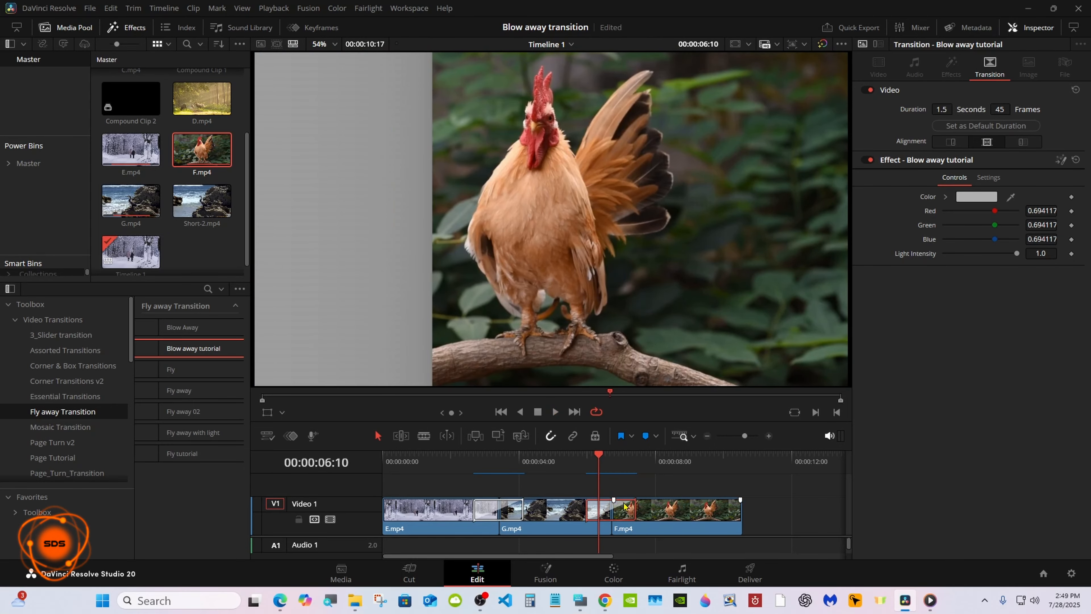
Set the transition's color to blue #5555ff and its Light Intensity to 0.819.
{"action": "left_click", "coordinate": [983, 199]}
{"action": "left_click", "coordinate": [439, 290]}
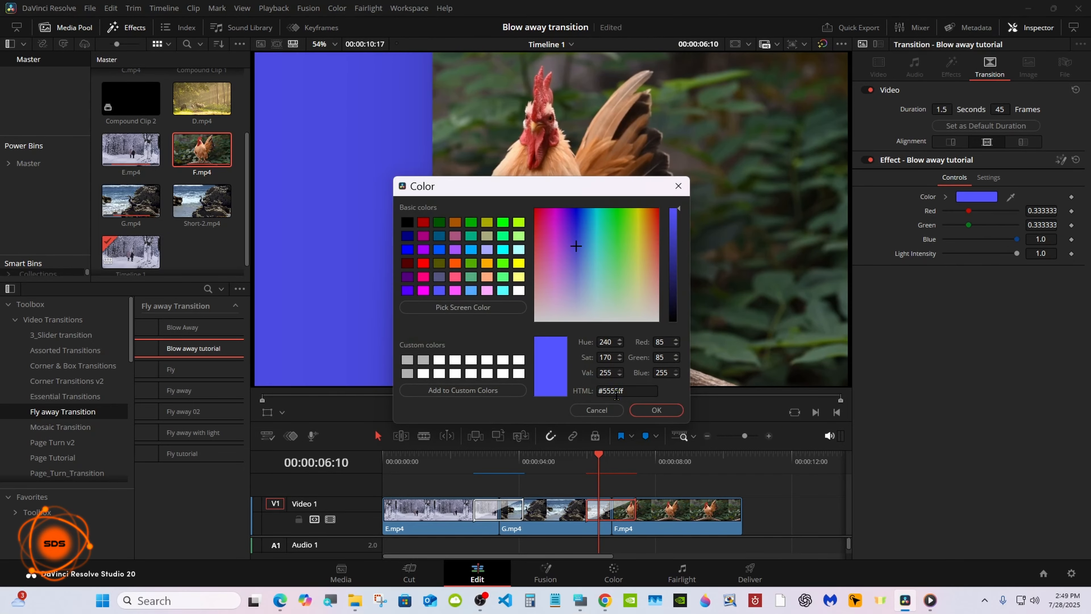
{"action": "left_click", "coordinate": [638, 410]}
{"action": "mouse_move", "coordinate": [1017, 255]}
{"action": "left_mouse_down"}
{"action": "mouse_move", "coordinate": [984, 255]}
{"action": "mouse_move", "coordinate": [1023, 256]}
{"action": "mouse_move", "coordinate": [1004, 256]}
{"action": "left_mouse_up"}
Play the timeline from the beginning to review both transitions.
{"action": "left_click", "coordinate": [378, 465]}
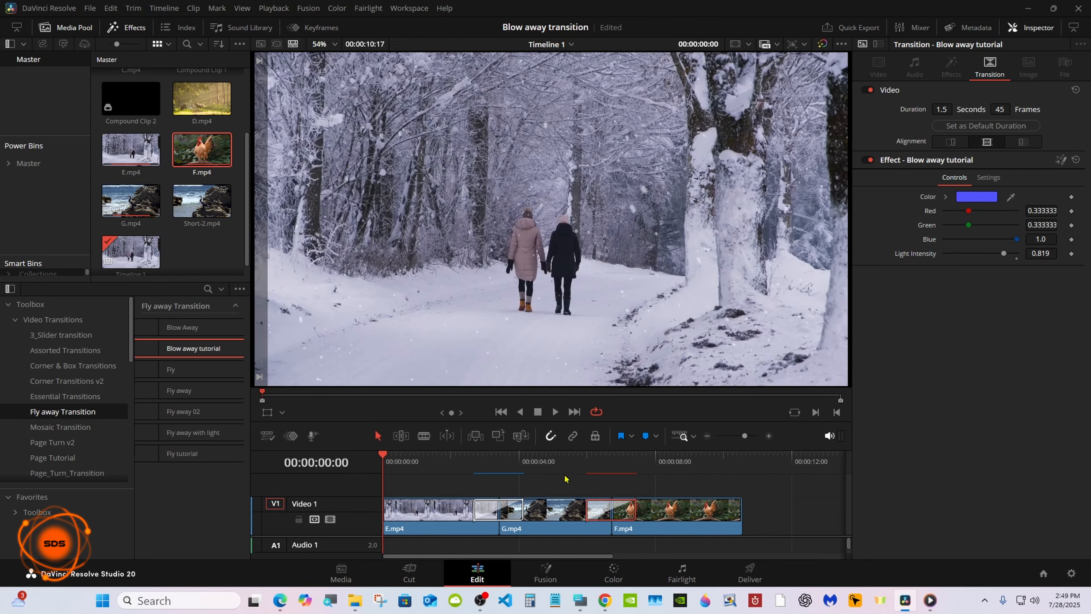
{"action": "left_click", "coordinate": [555, 411]}
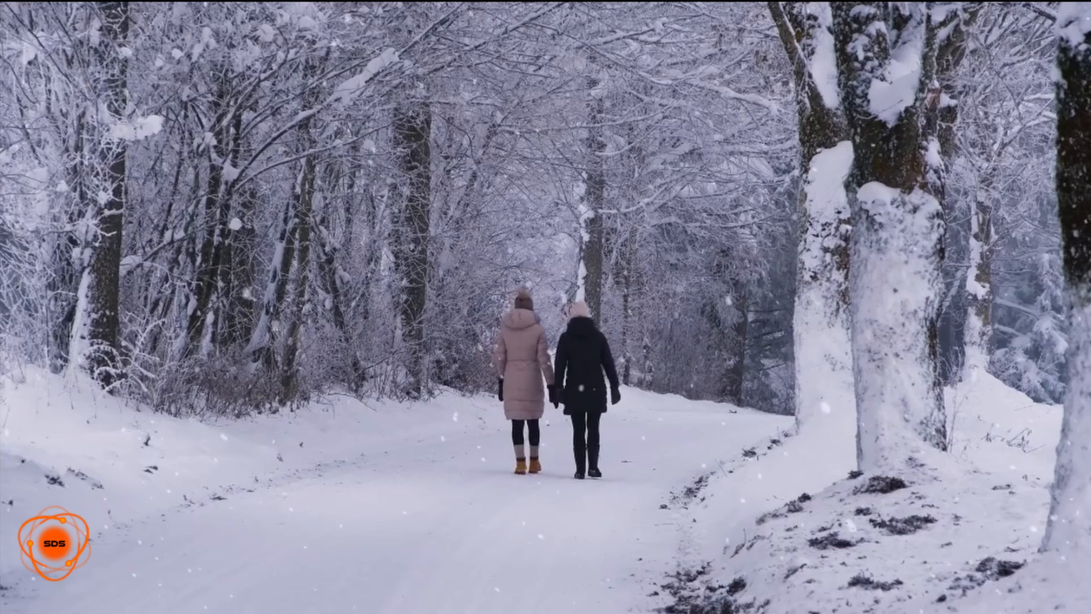